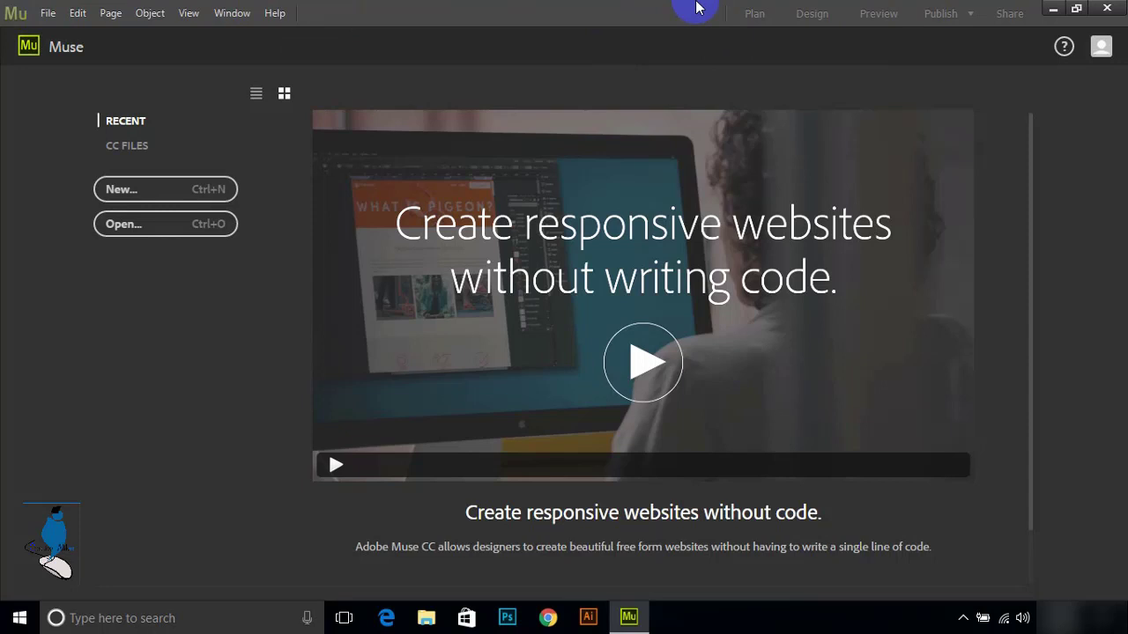
Start a new site, cancel the New Site dialog, and show the Edit menu.
click(197, 189)
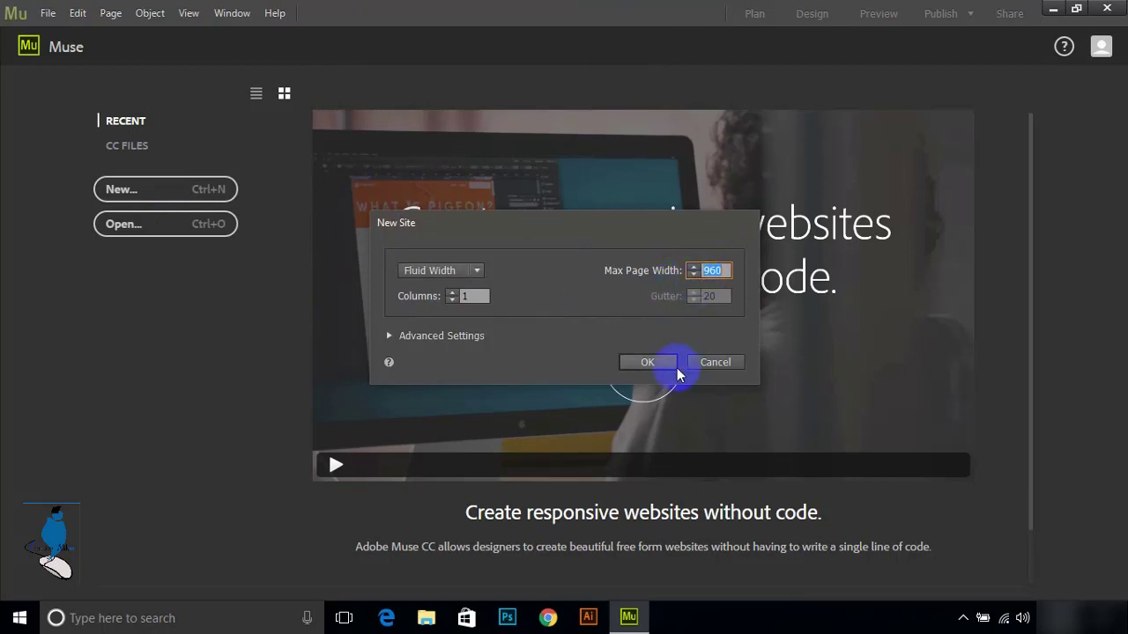
click(46, 19)
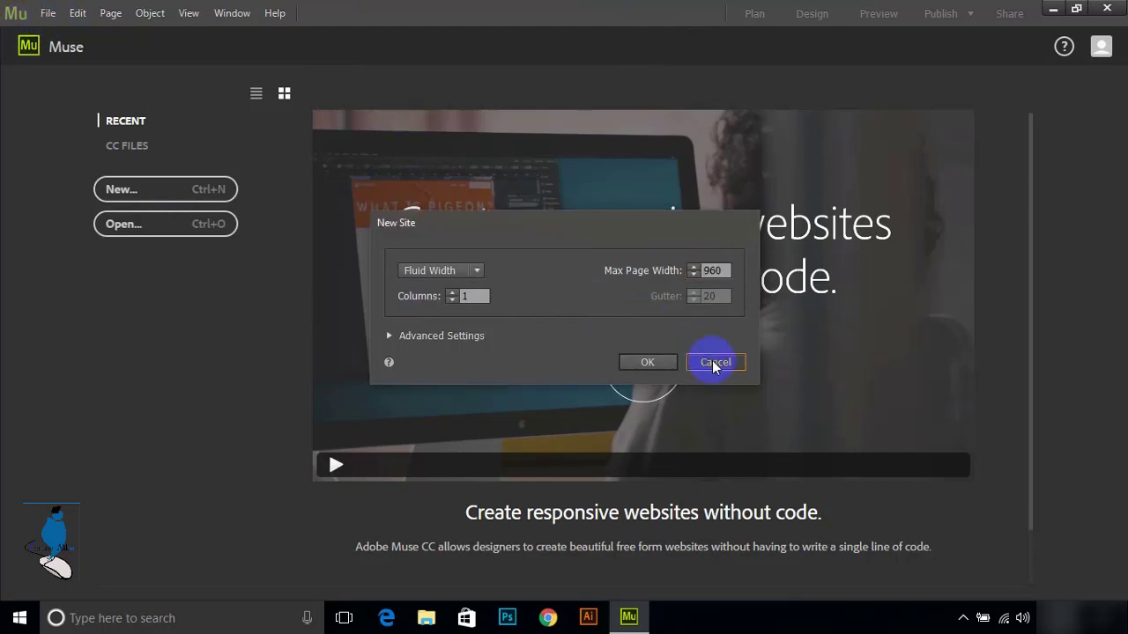
click(714, 362)
click(78, 13)
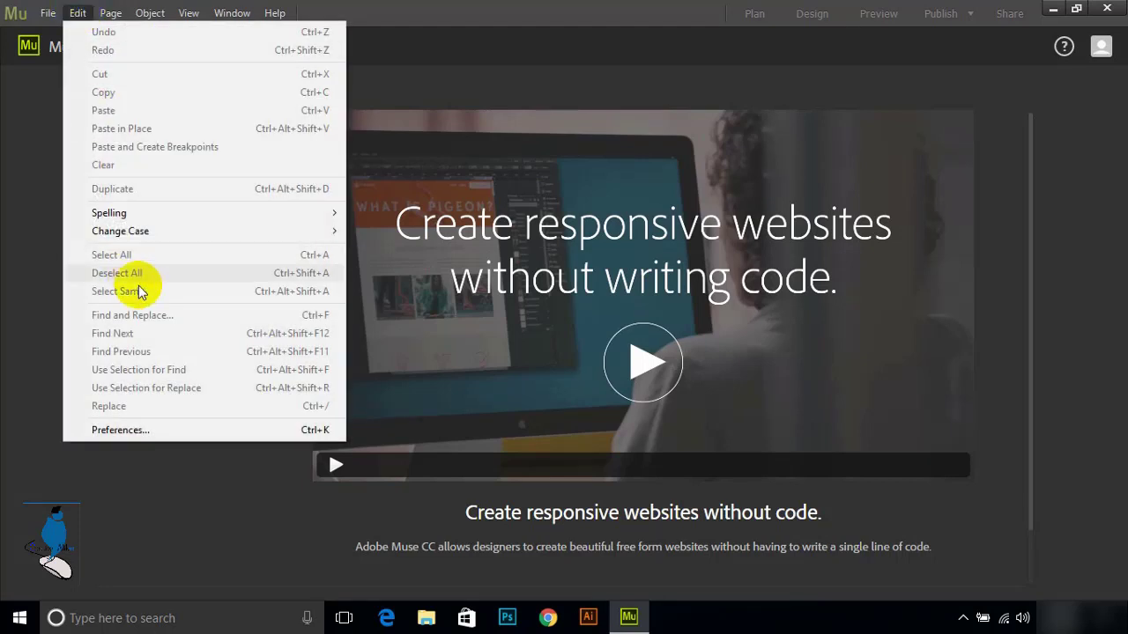
Set the Preferences Color Theme to the fourth, lightest swatch.
click(241, 431)
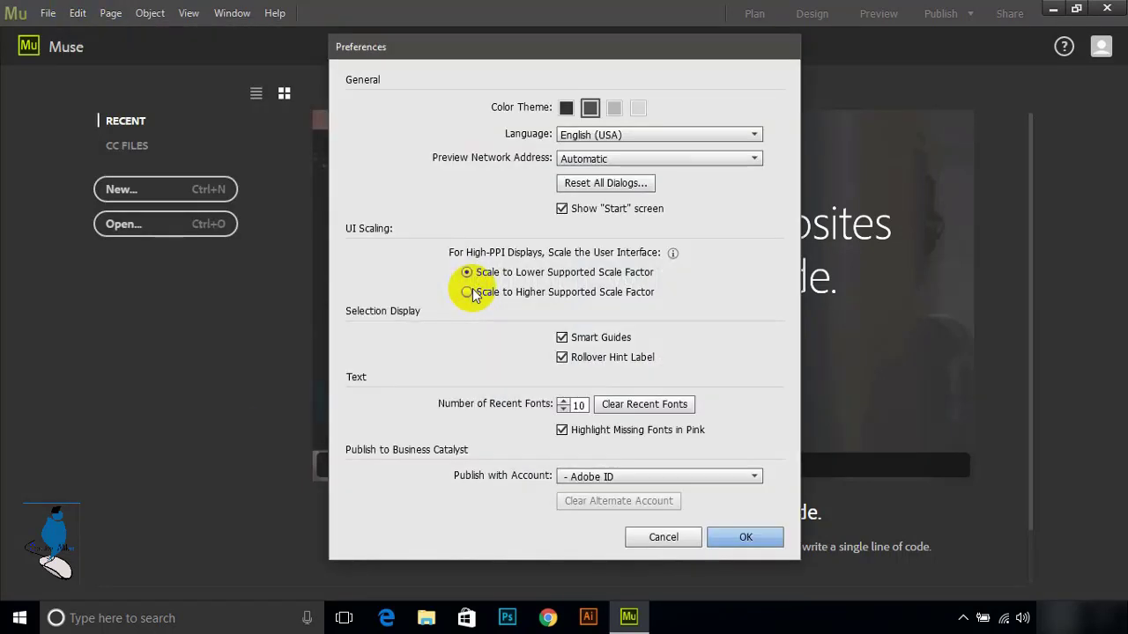
click(614, 108)
click(634, 110)
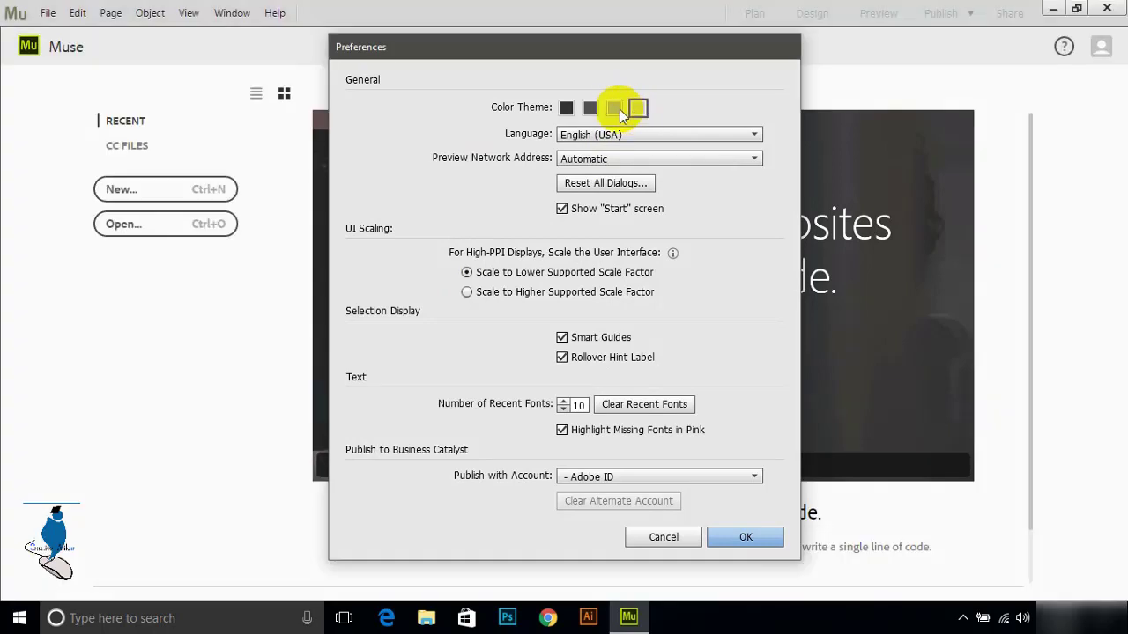
click(740, 538)
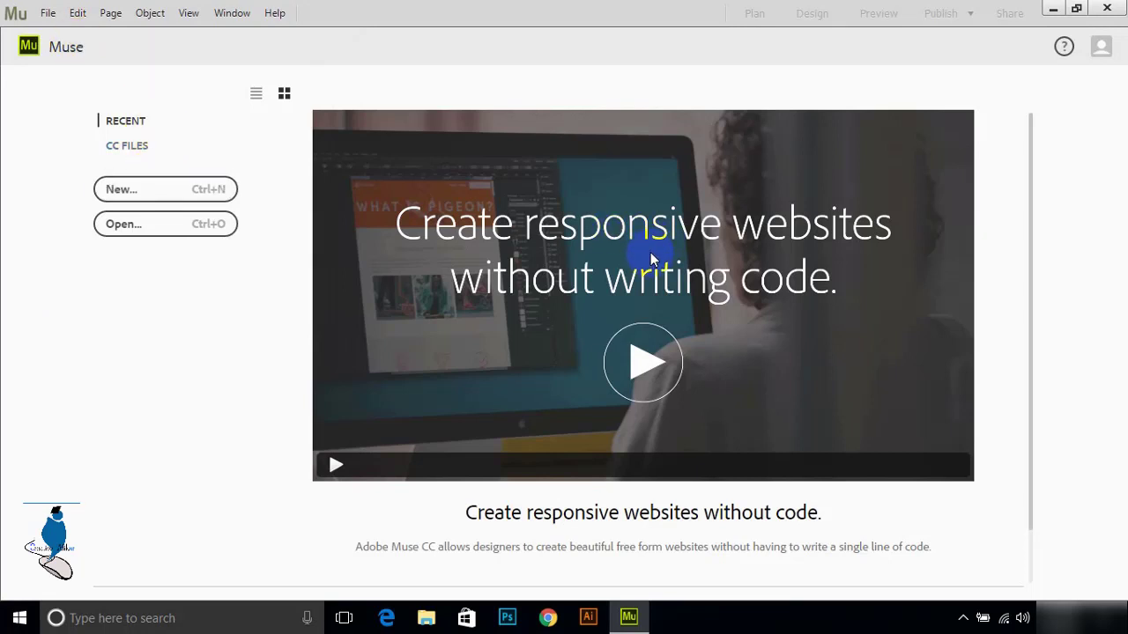
Create the fluid-width site Website-3 with a 960 max page width.
click(118, 189)
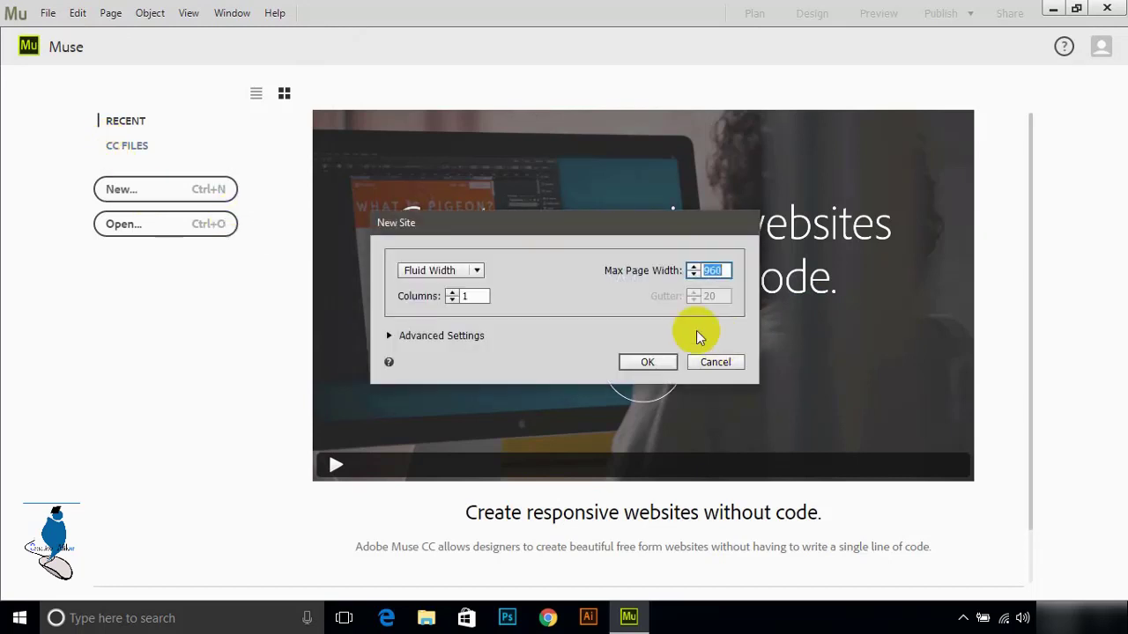
drag(563, 236, 590, 218)
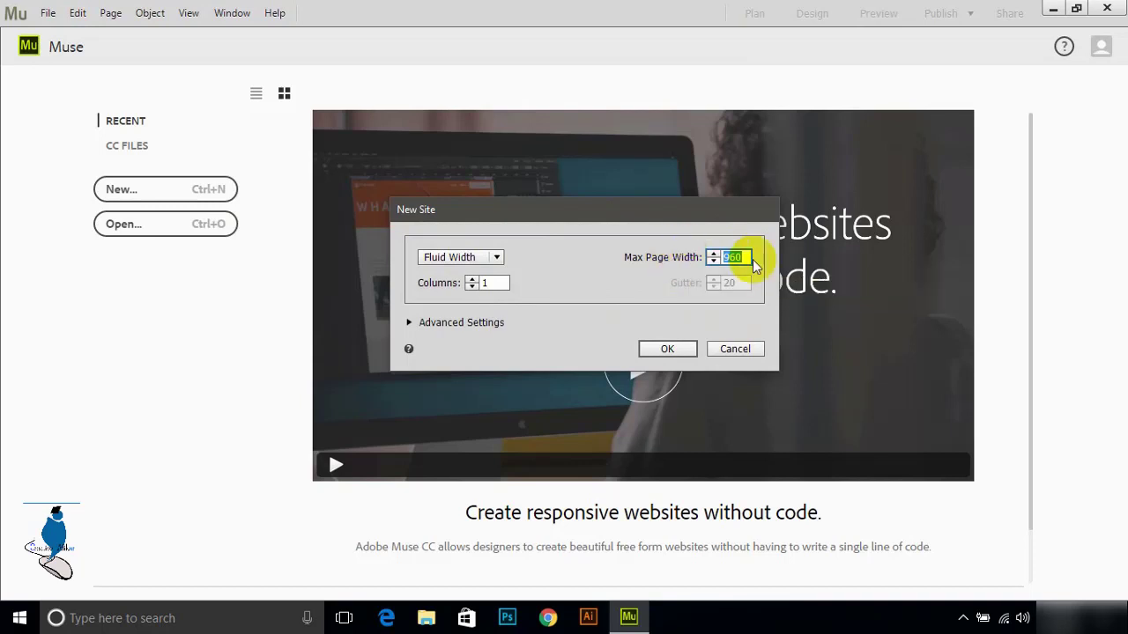
click(669, 350)
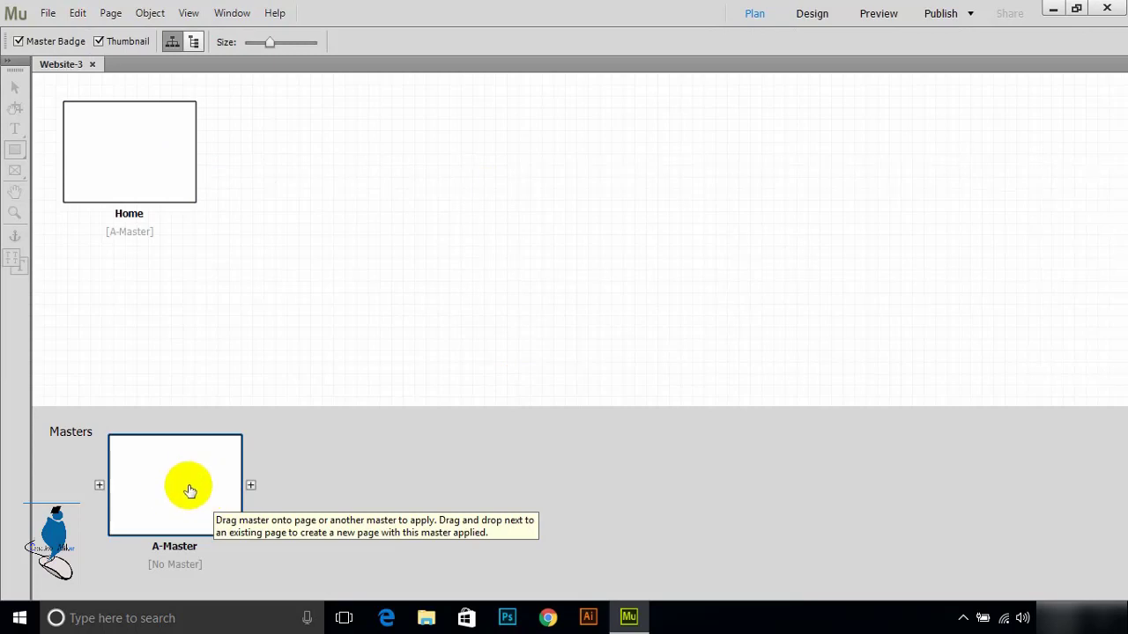
mouse_move(129, 151)
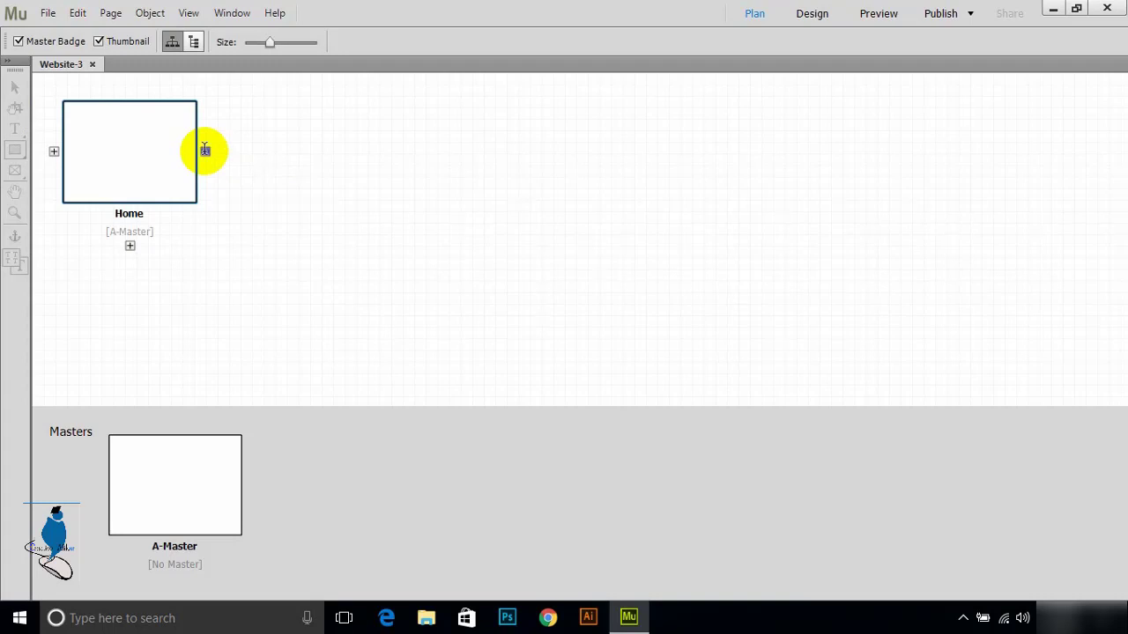
Add four new untitled pages beside Home in the site plan.
click(204, 152)
click(367, 151)
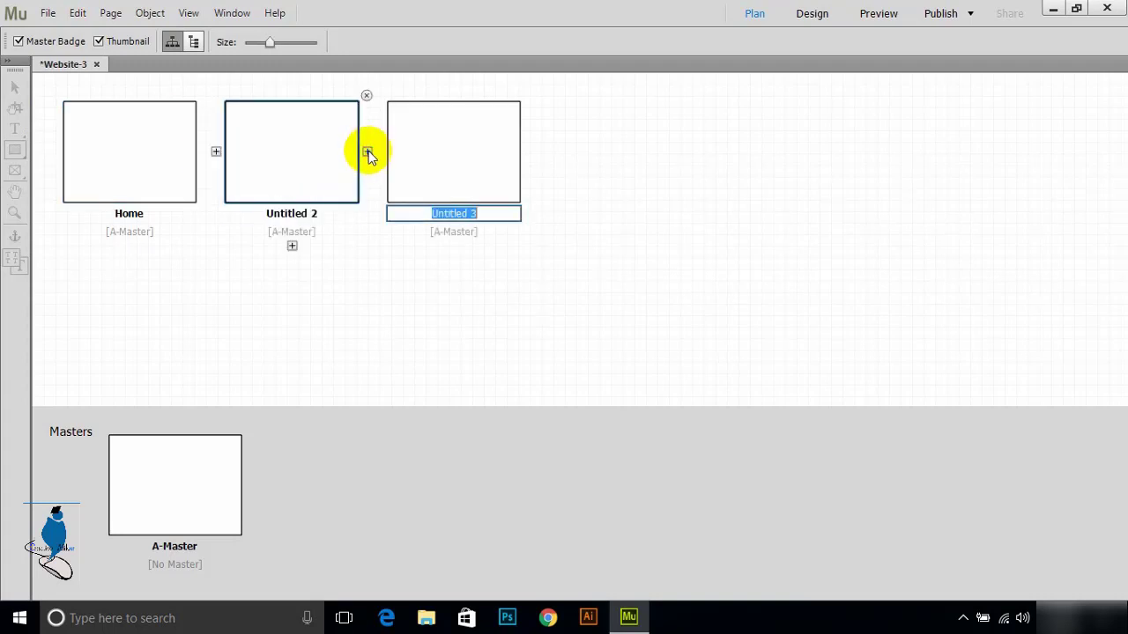
click(529, 151)
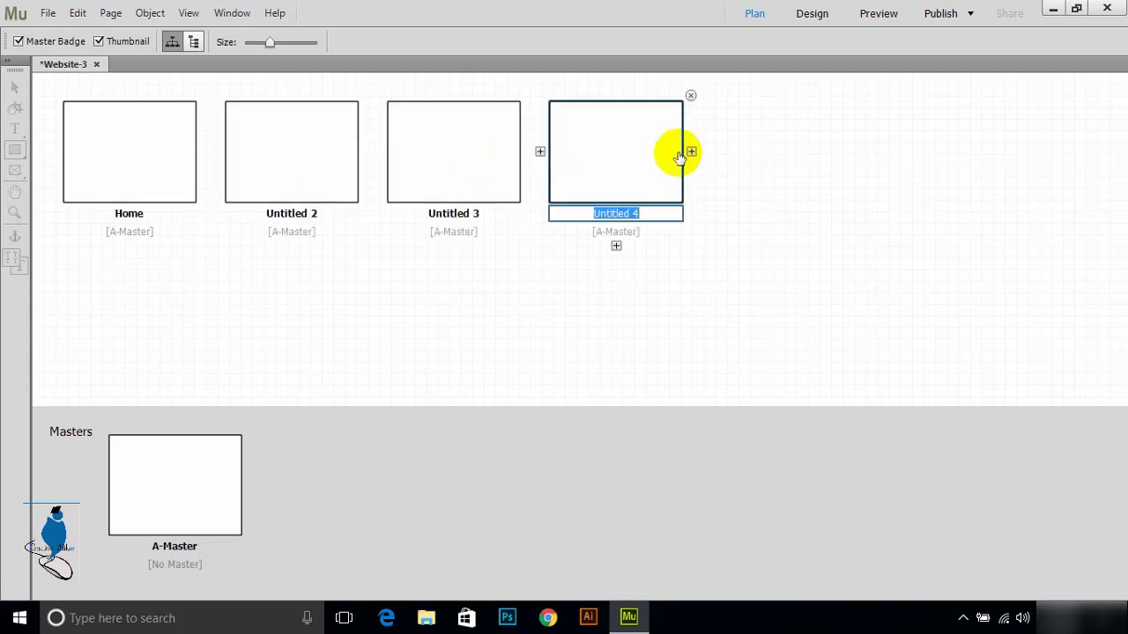
click(696, 152)
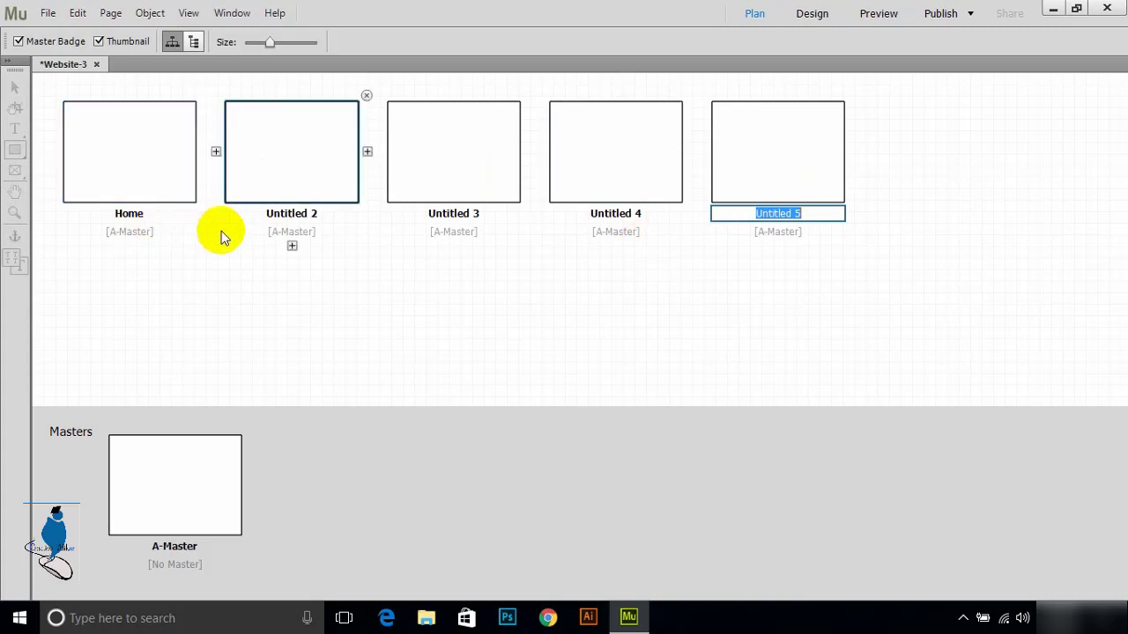
click(291, 216)
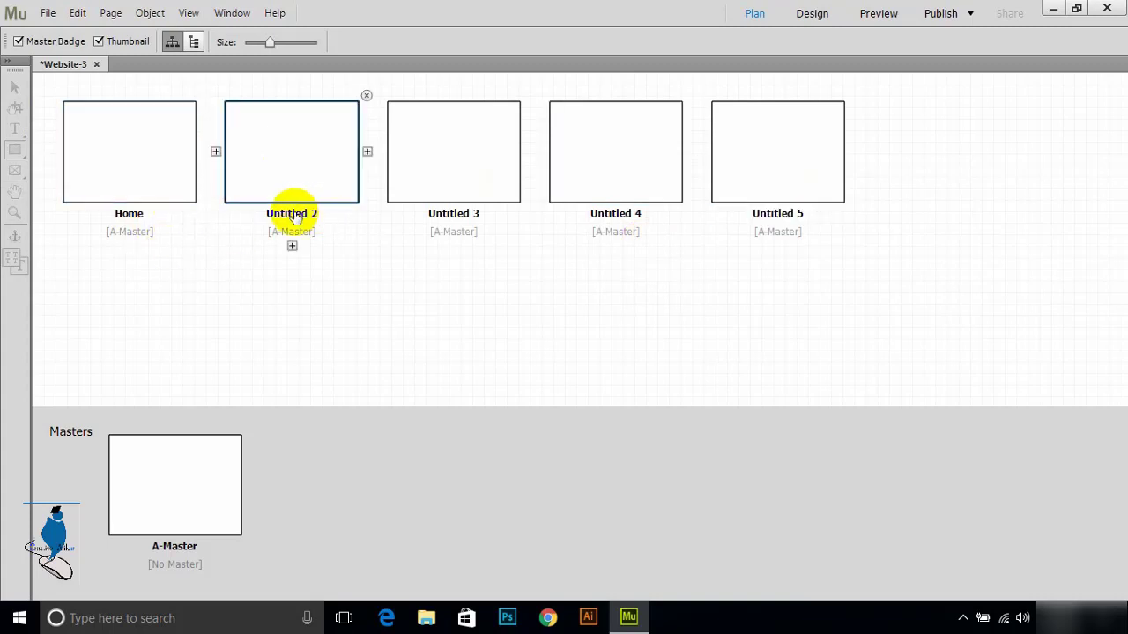
Rename Untitled 2 and Untitled 3 to About and Contact.
double_click(293, 214)
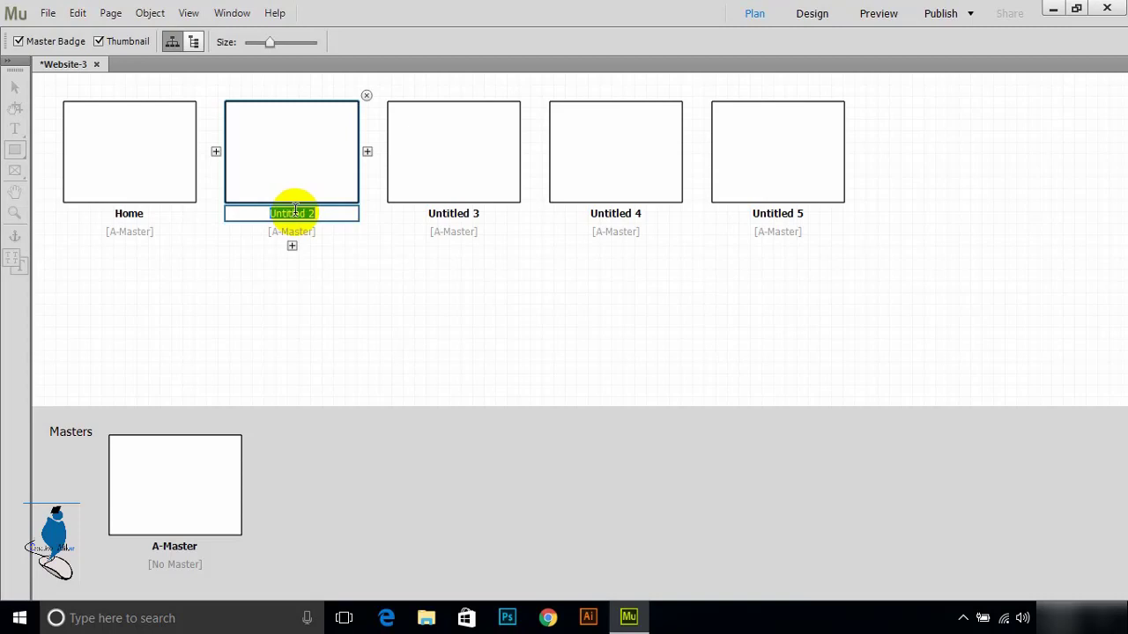
text(A)
text(bout)
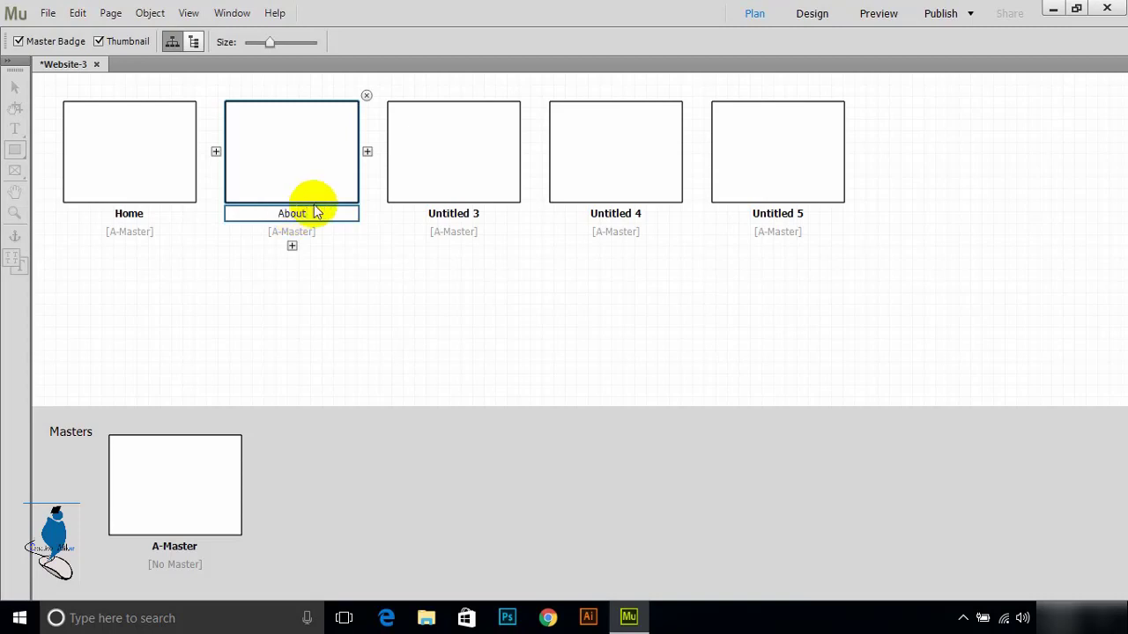
click(428, 219)
double_click(441, 213)
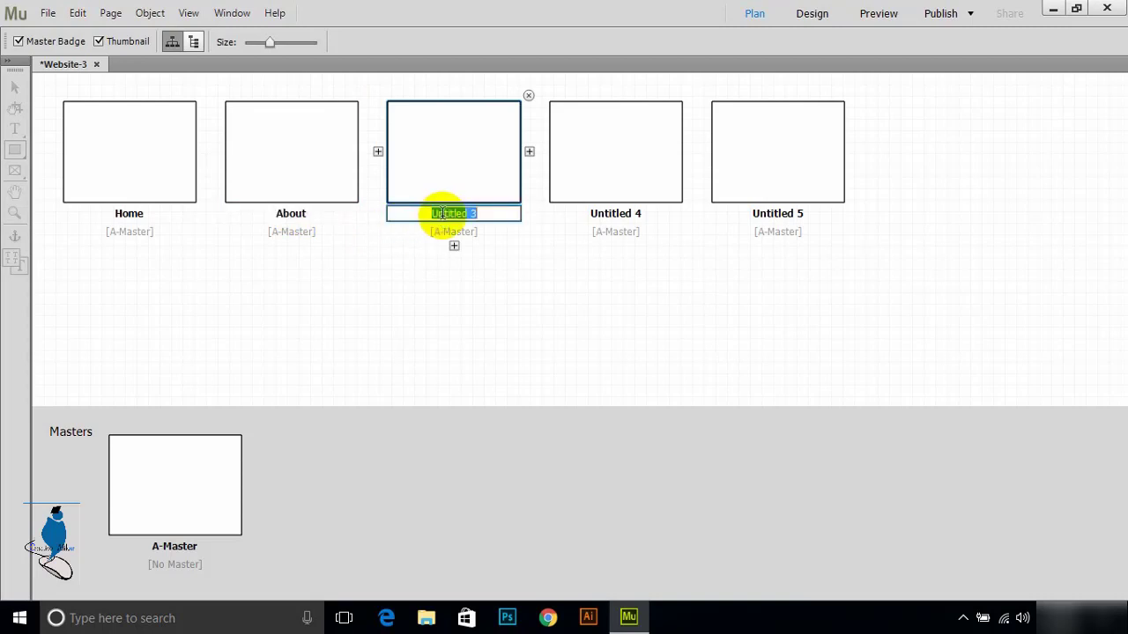
text(Cont)
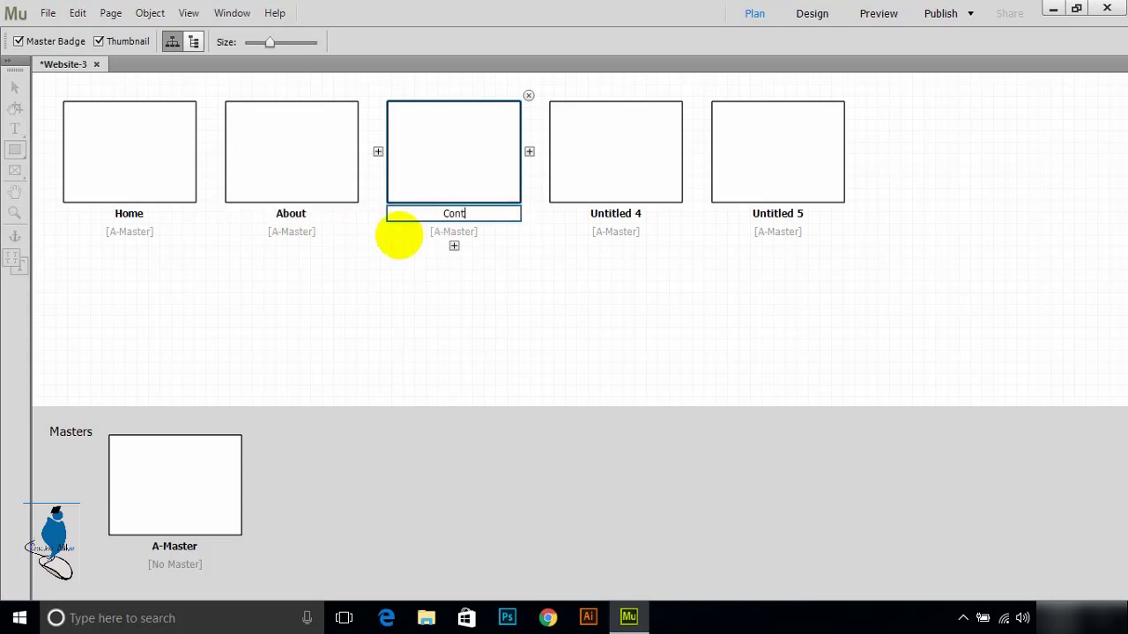
text(act)
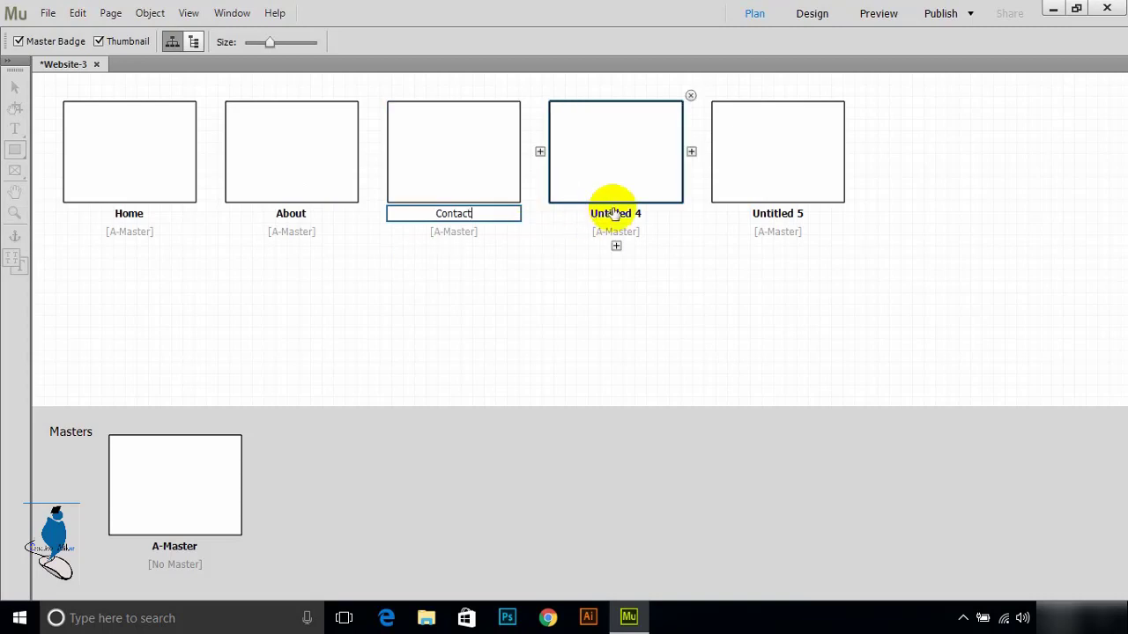
Rename Untitled 4 and Untitled 5 to Service and Site Map.
double_click(615, 213)
text(S)
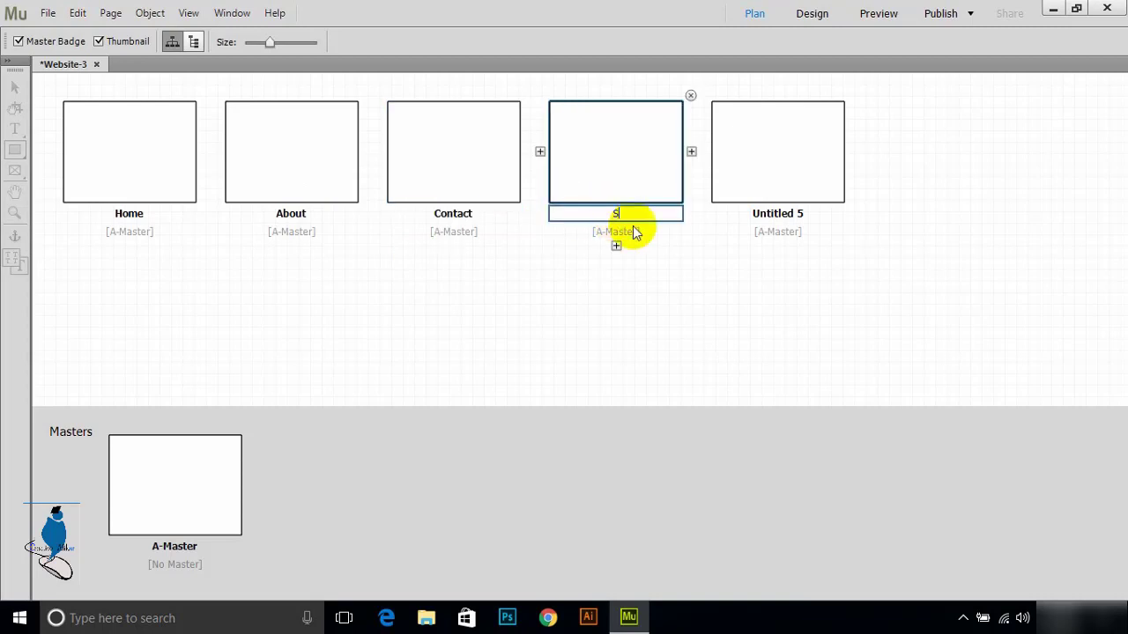
text(erv)
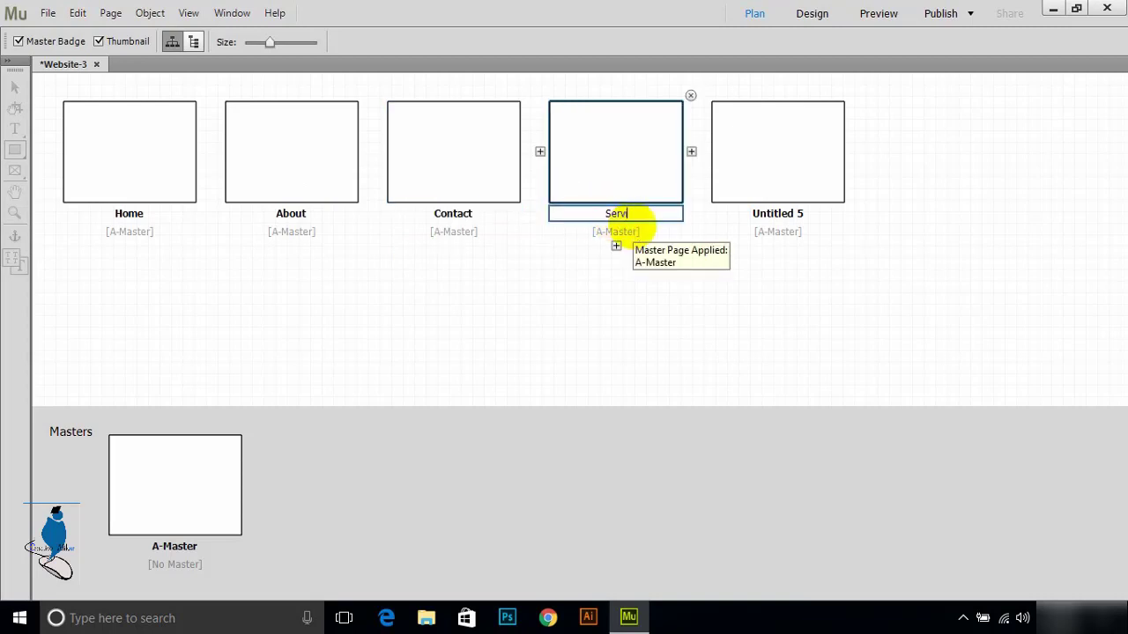
text(ice)
double_click(763, 214)
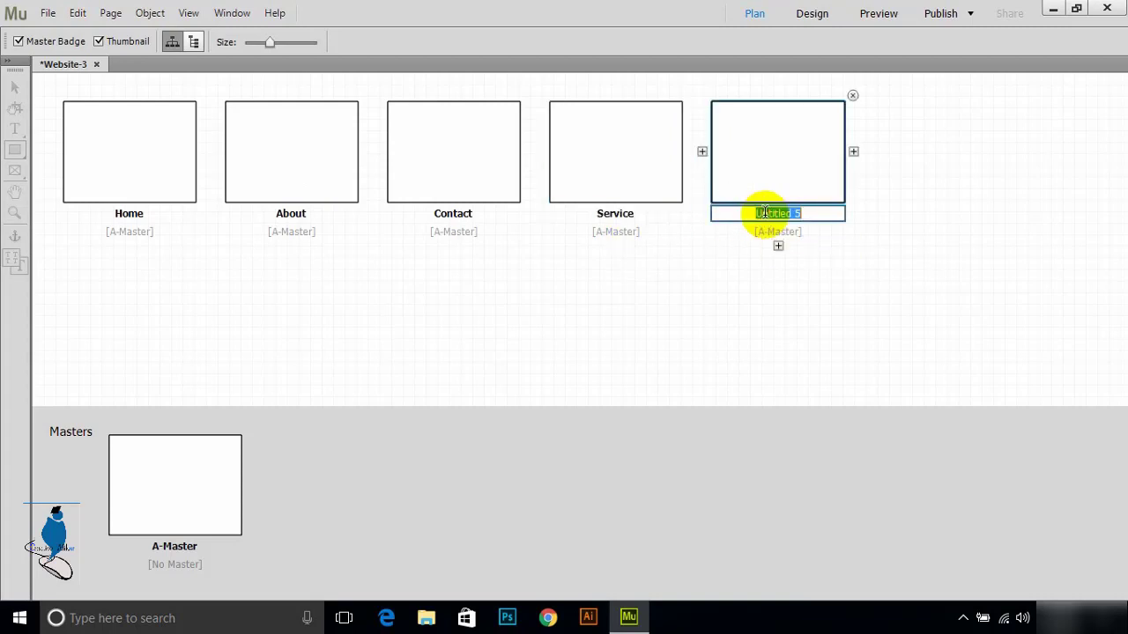
text(S)
text(iten)
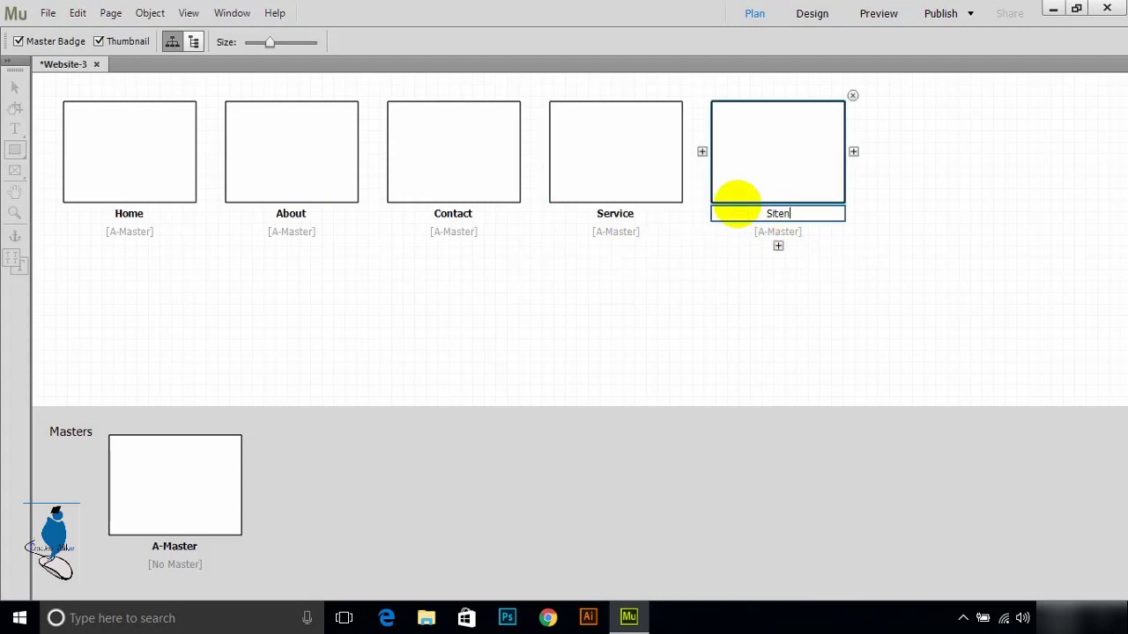
key(BackSpace)
text(Map)
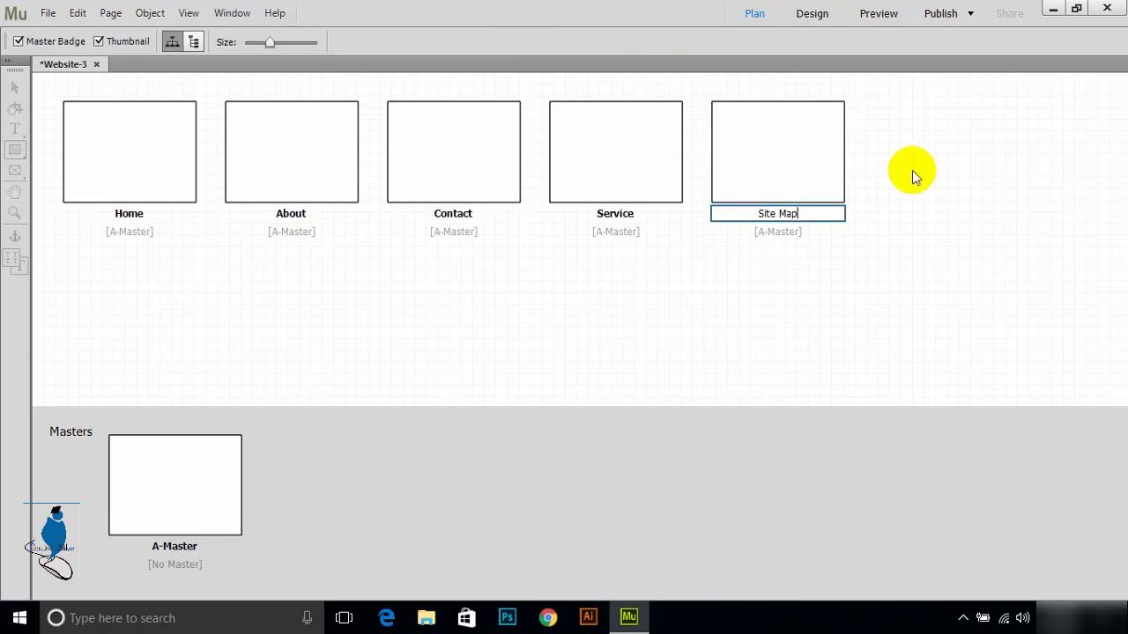
click(793, 156)
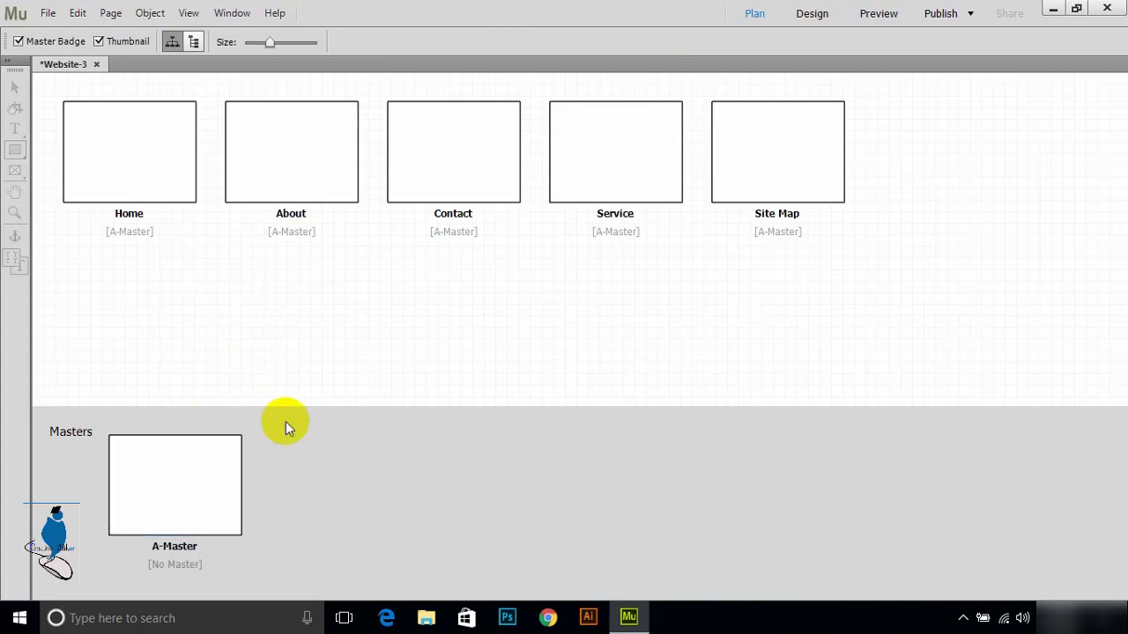
mouse_move(615, 167)
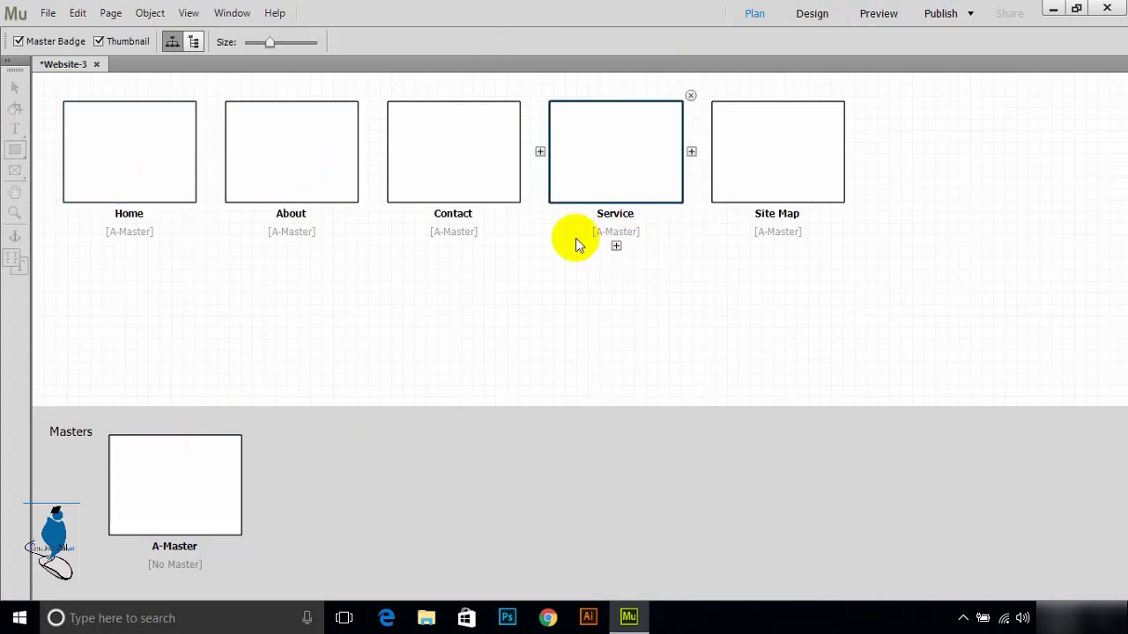
In Chrome, open the Watch Movies Online bookmark in a new tab and close the Upwork tab.
click(548, 618)
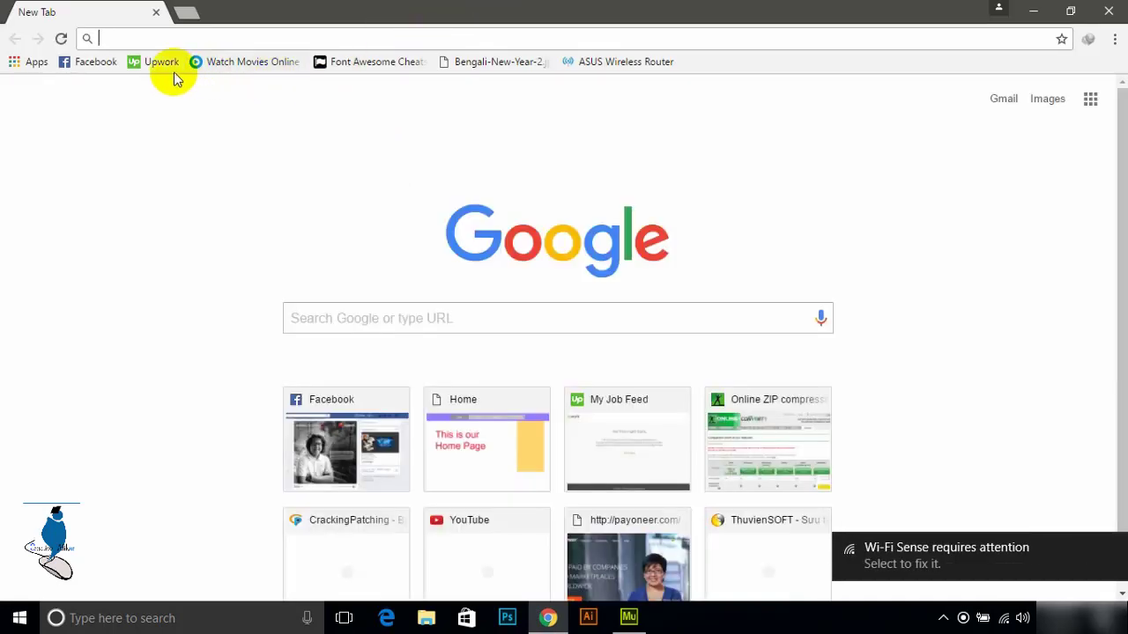
click(167, 63)
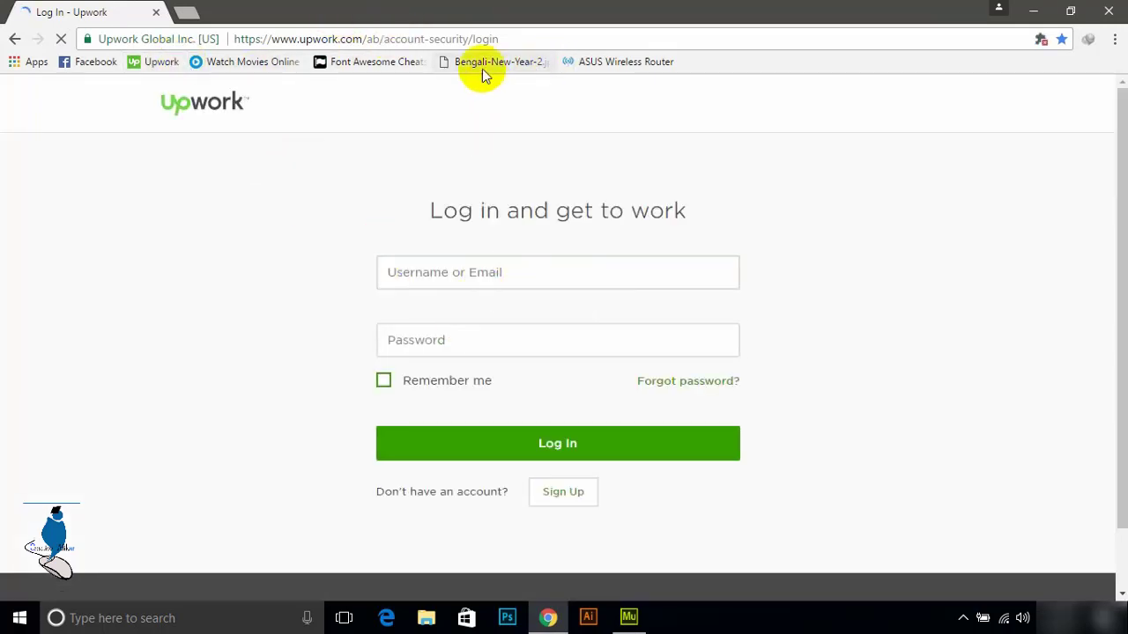
right_click(264, 68)
click(394, 77)
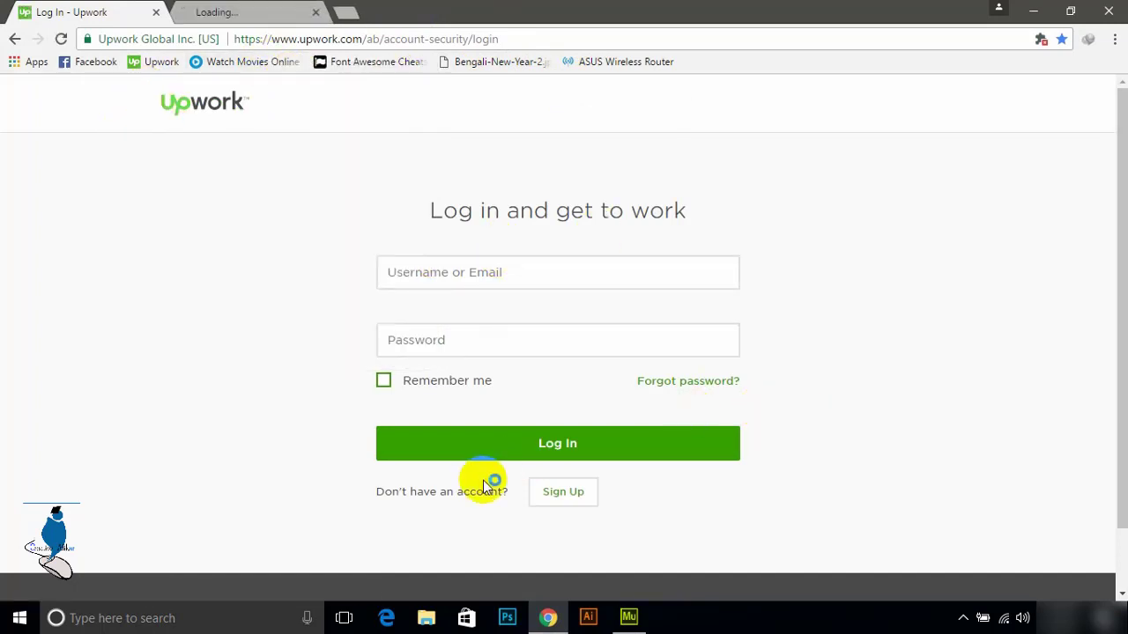
click(157, 13)
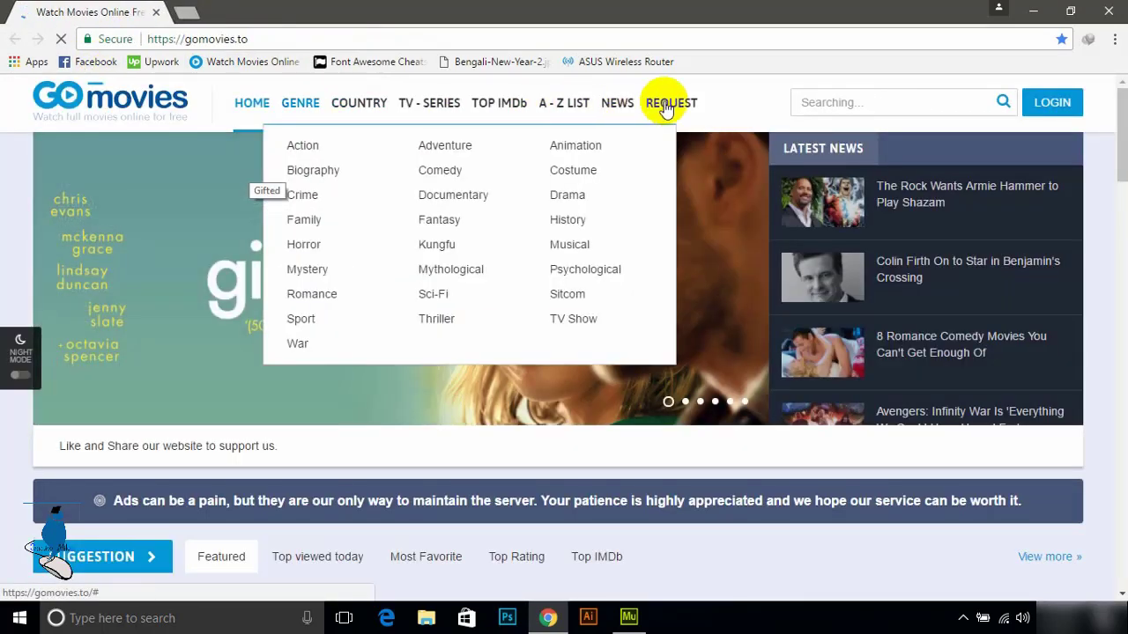
Scroll through the GoMovies page, then return to the Muse site plan.
scroll(526, 391, down, 2)
scroll(494, 379, down, 3)
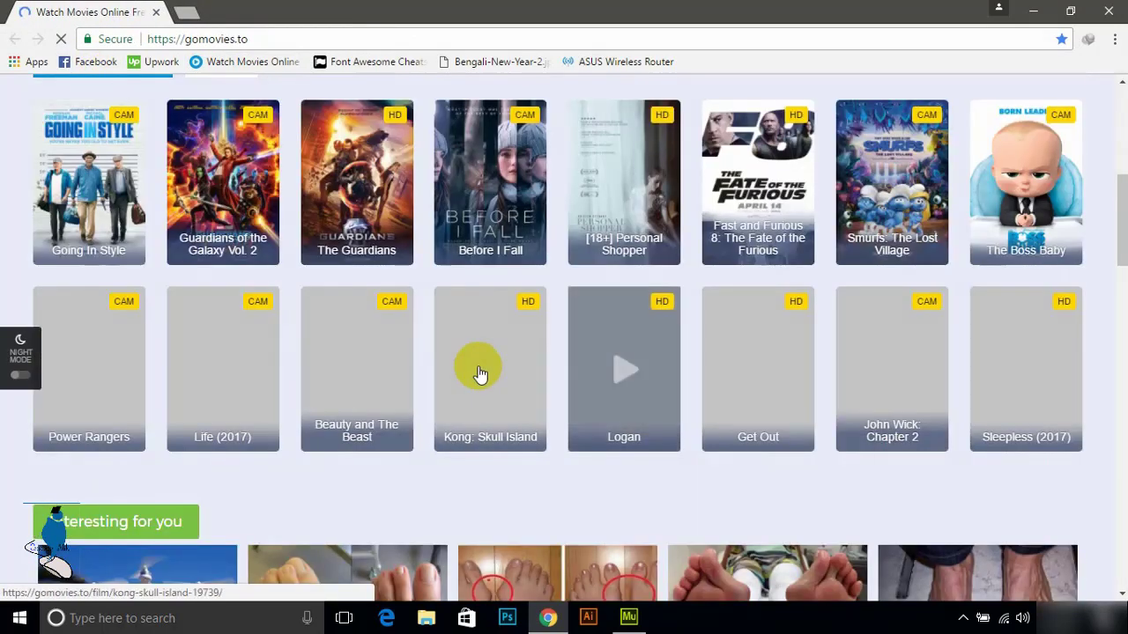
scroll(432, 335, up, 5)
scroll(423, 220, up, 1)
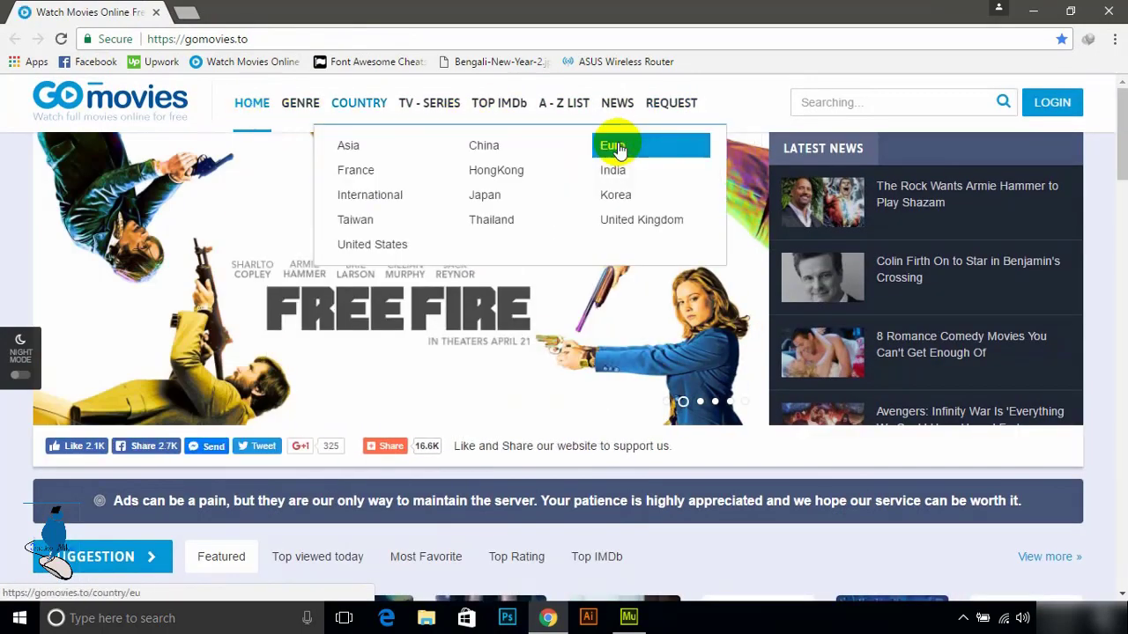
click(629, 617)
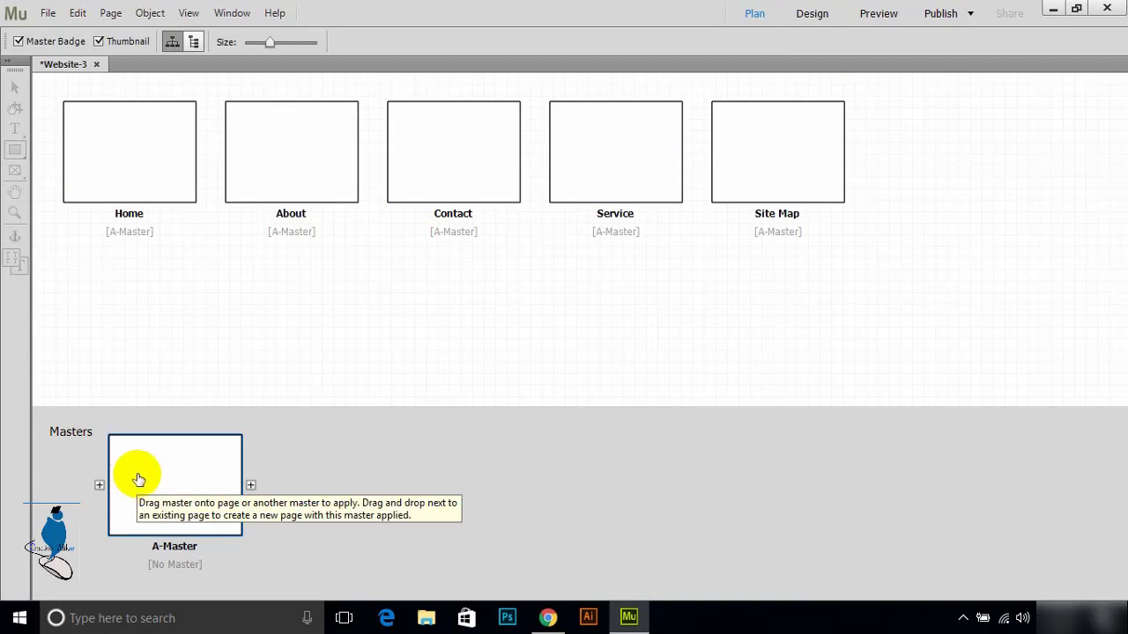
mouse_move(175, 485)
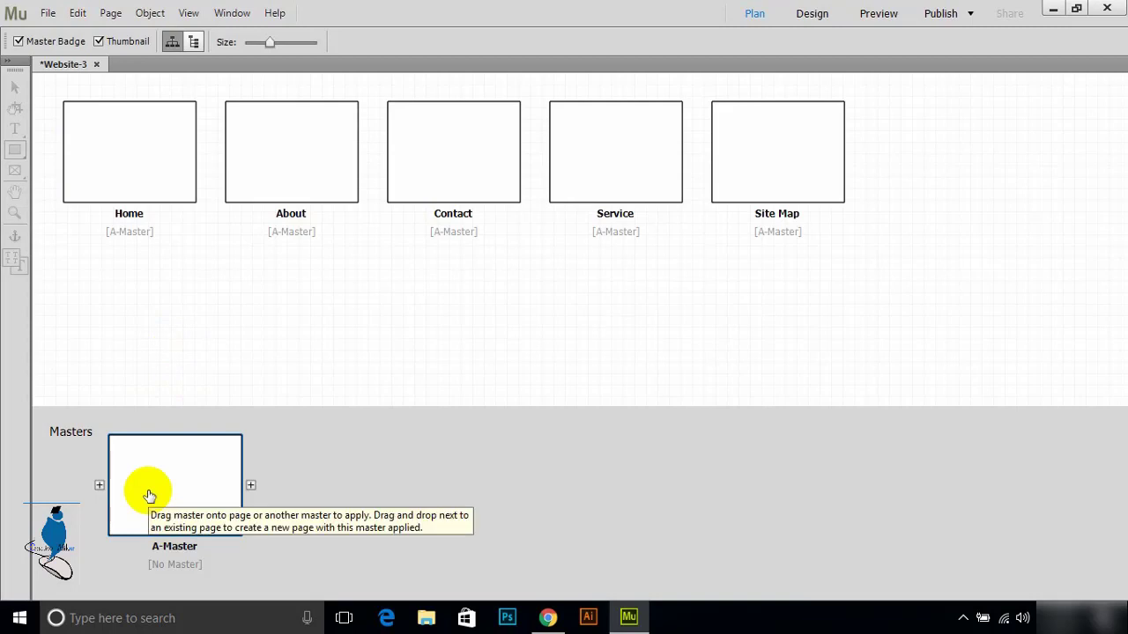
Open A-Master in Design view and scroll the canvas horizontally.
double_click(148, 495)
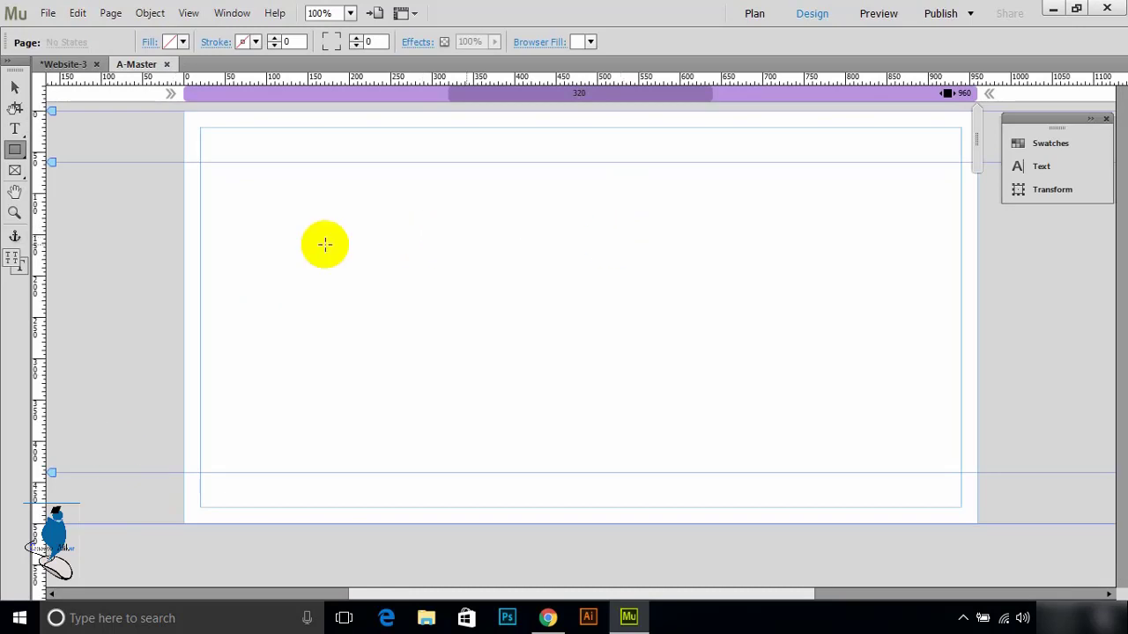
drag(558, 594, 589, 592)
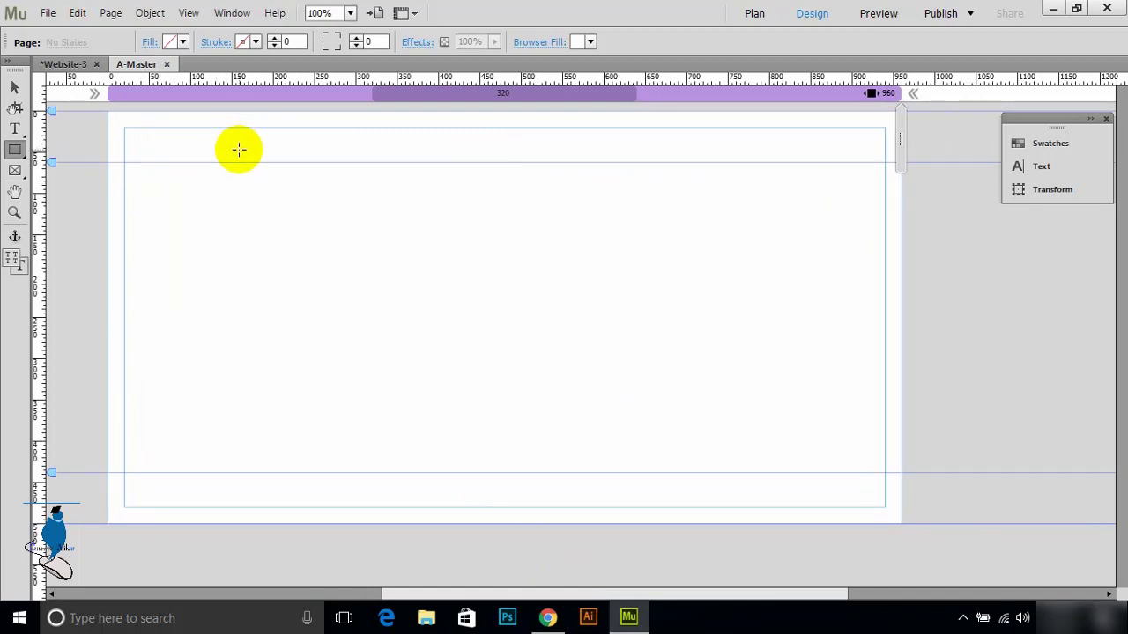
click(550, 617)
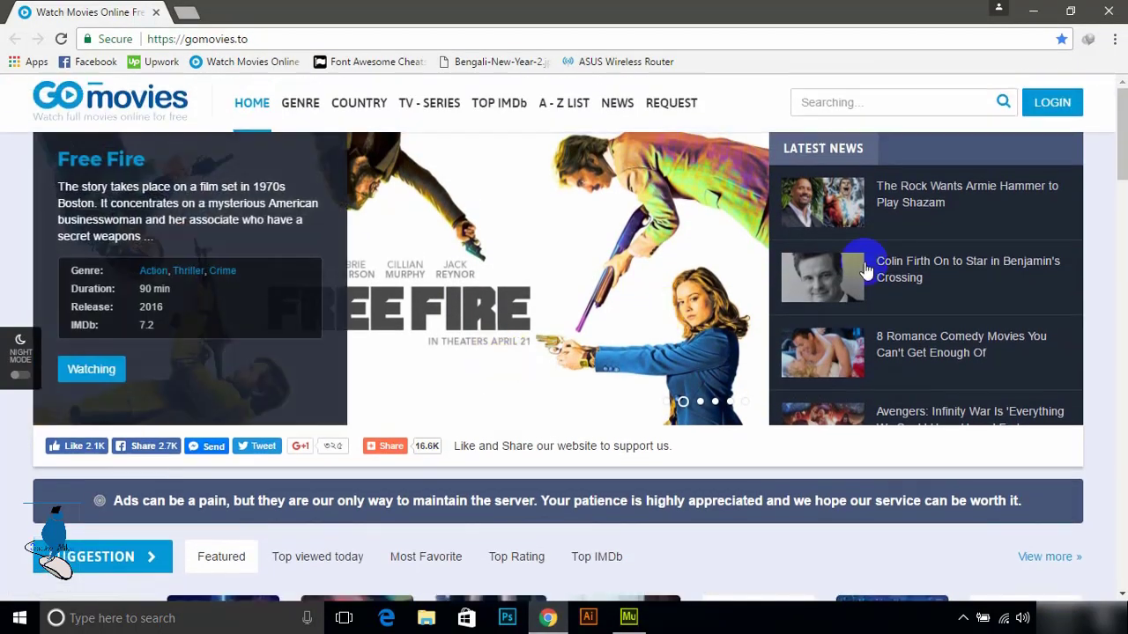
scroll(38, 484, down, 3)
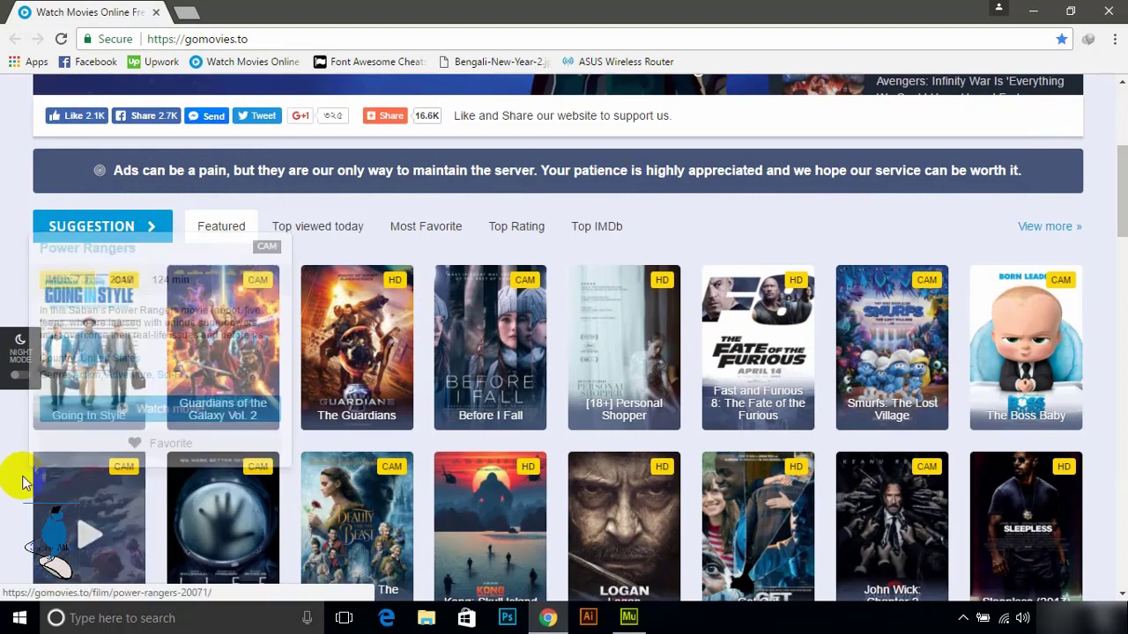
scroll(26, 469, down, 3)
scroll(75, 521, down, 5)
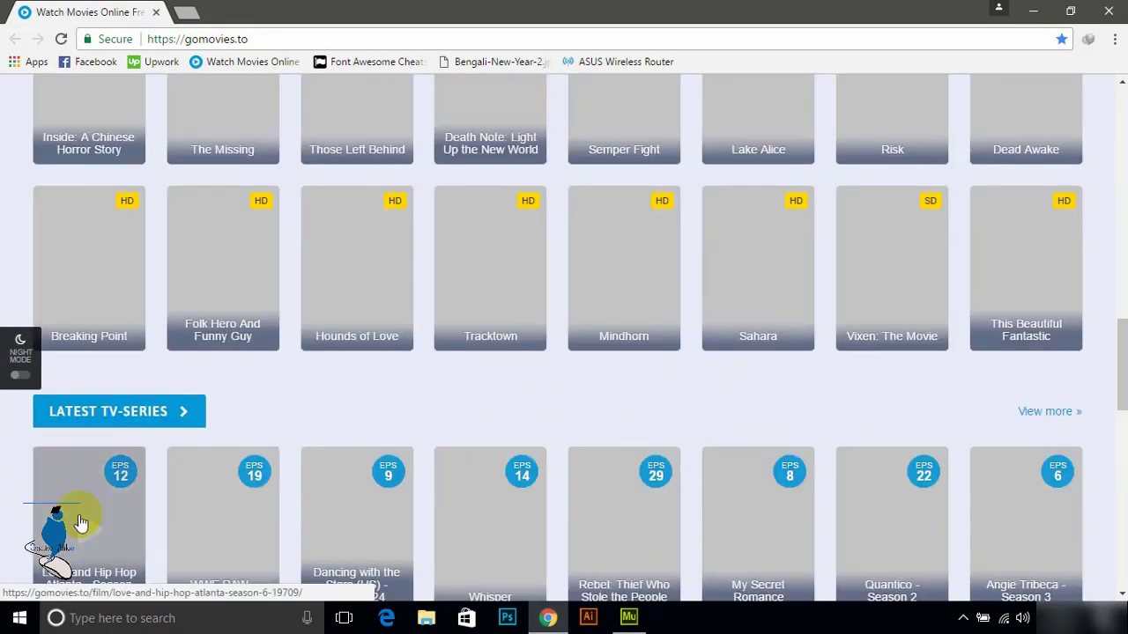
scroll(88, 520, down, 5)
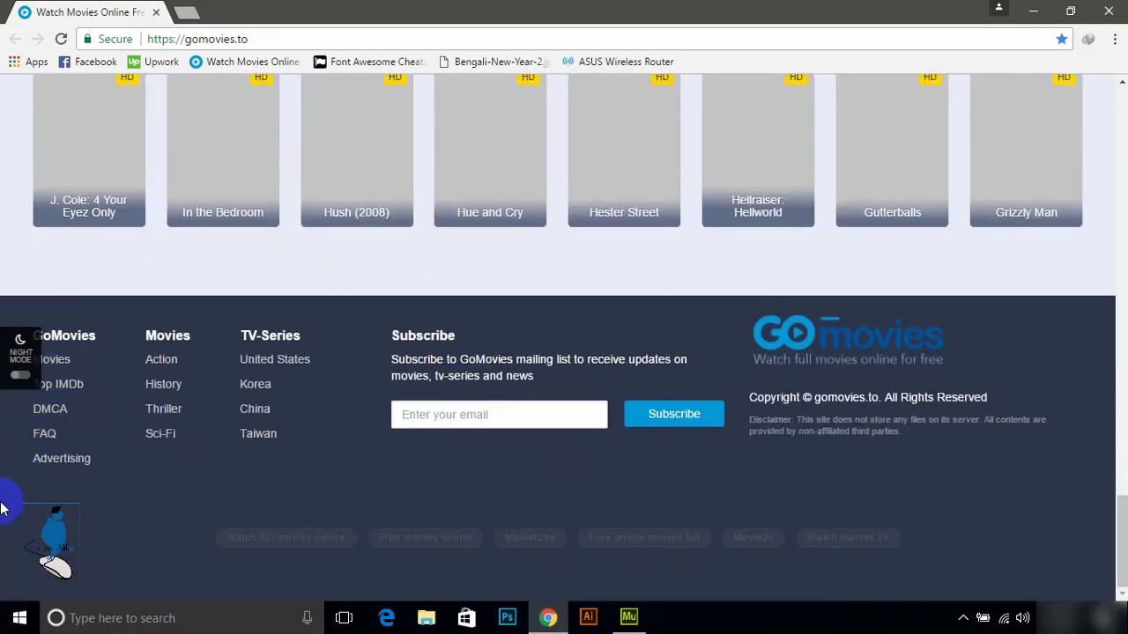
scroll(675, 396, up, 10)
scroll(730, 473, up, 5)
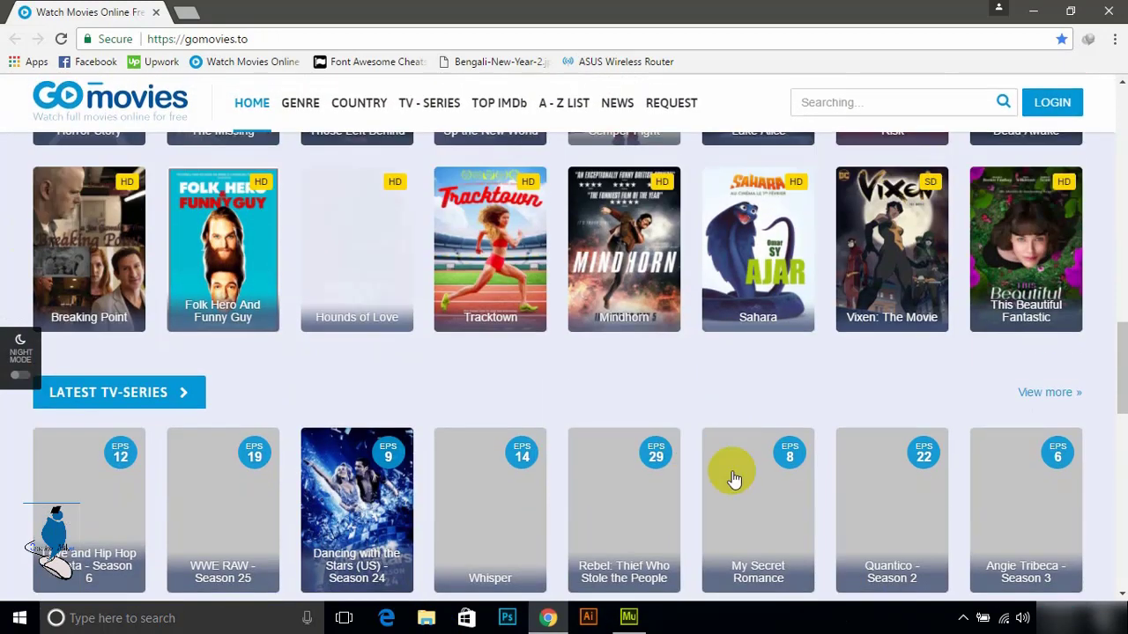
click(629, 618)
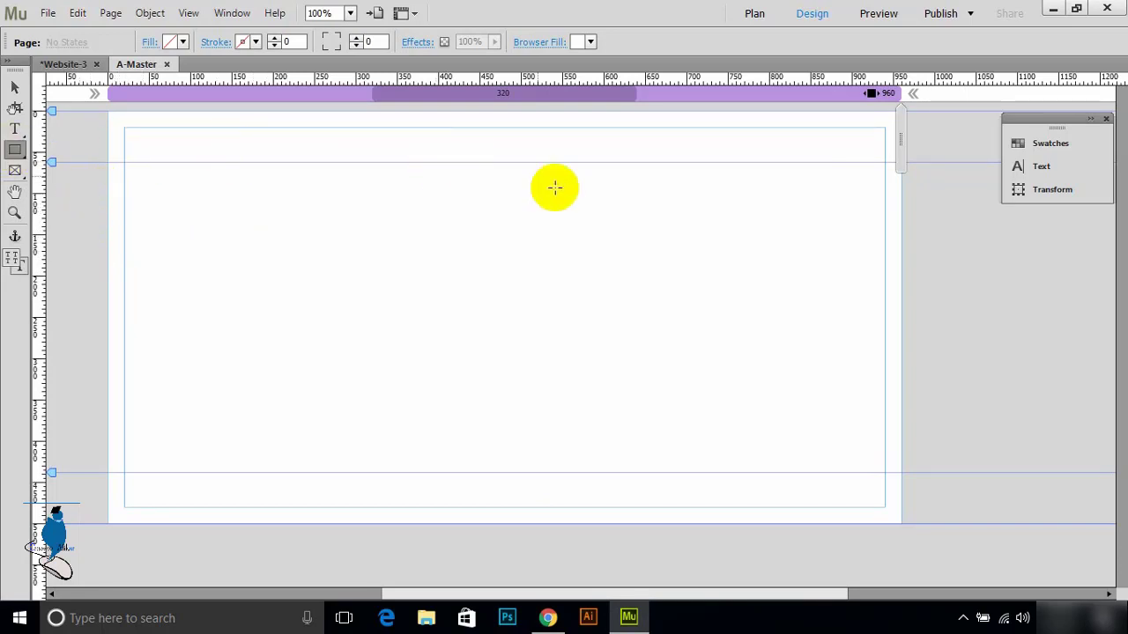
click(555, 621)
scroll(415, 270, up, 3)
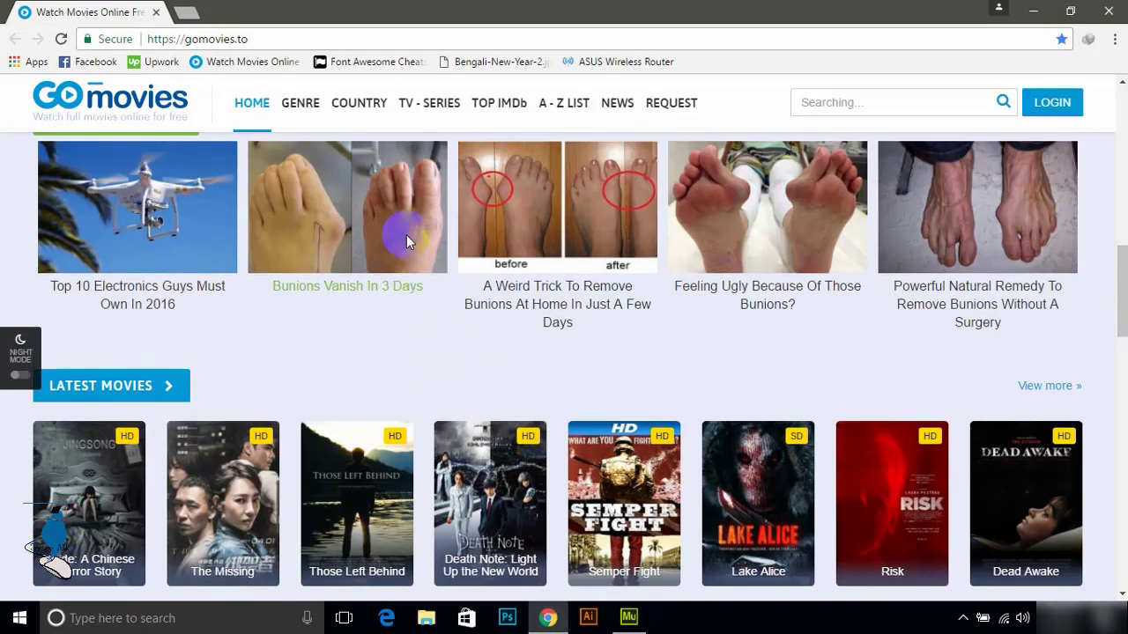
scroll(406, 234, up, 3)
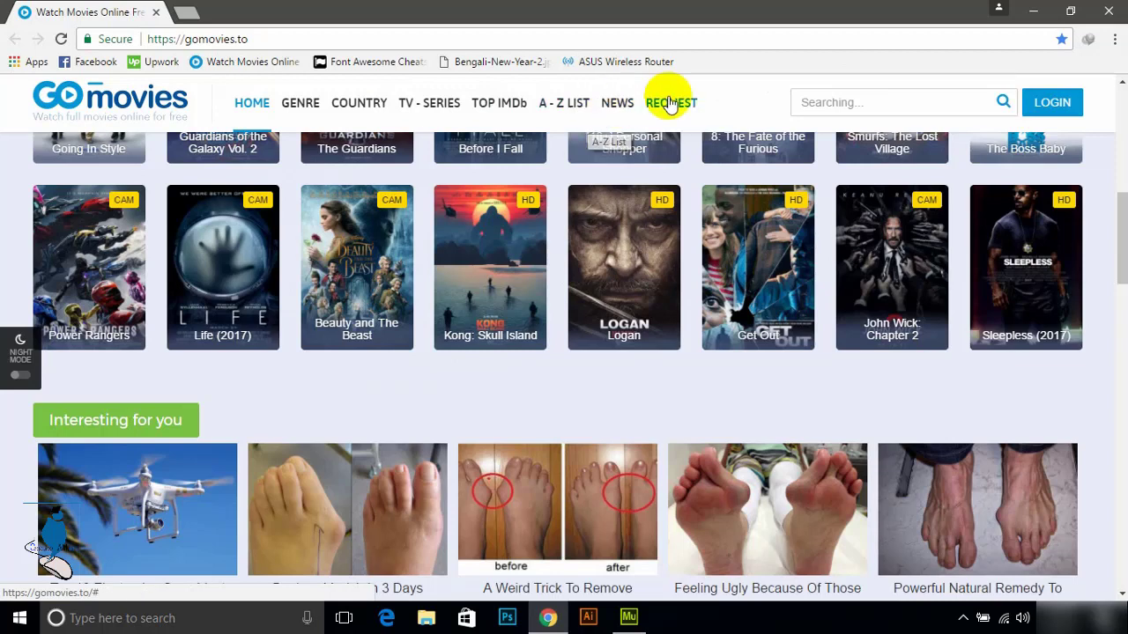
click(628, 618)
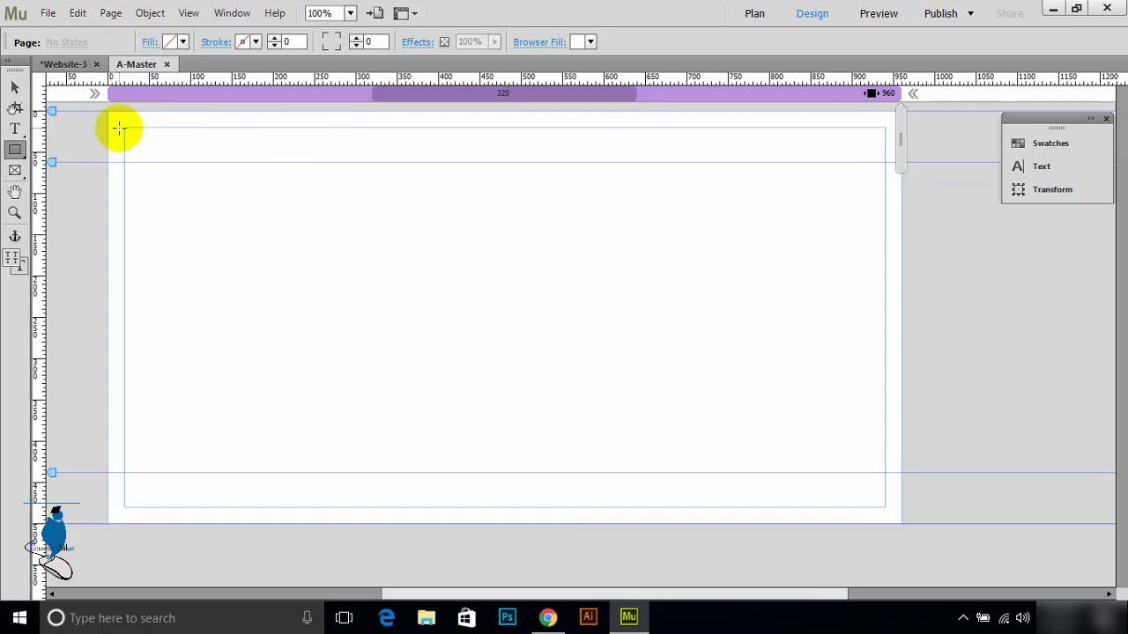
Draw a 920×40 px header bar across A-Master's top, filled 50% grey (7F7F7F).
drag(123, 128, 886, 185)
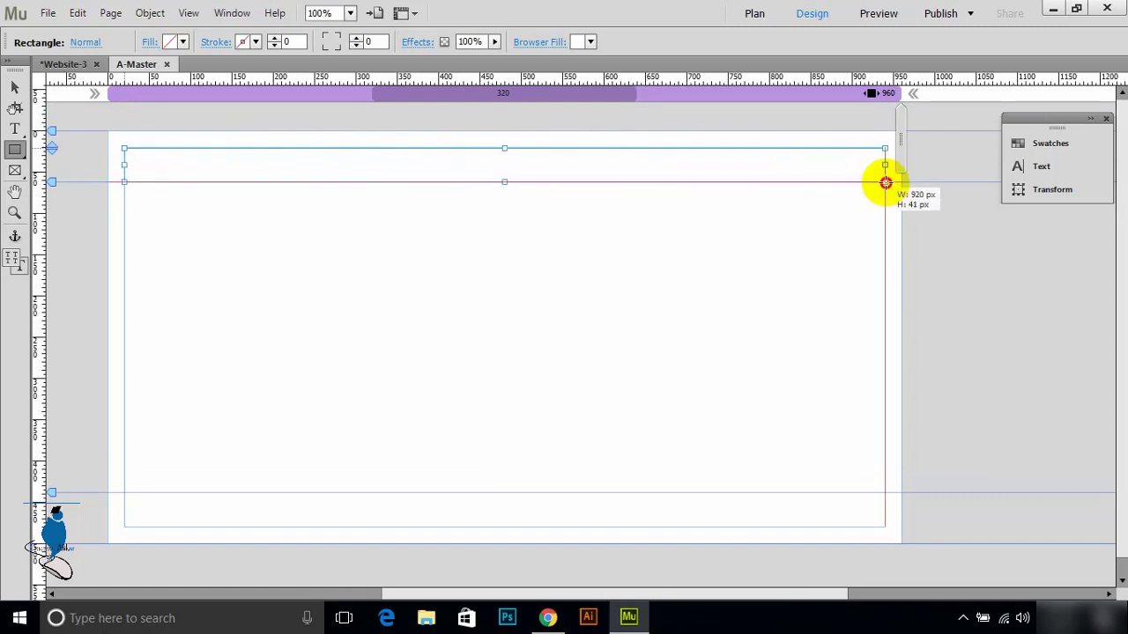
drag(885, 186, 886, 182)
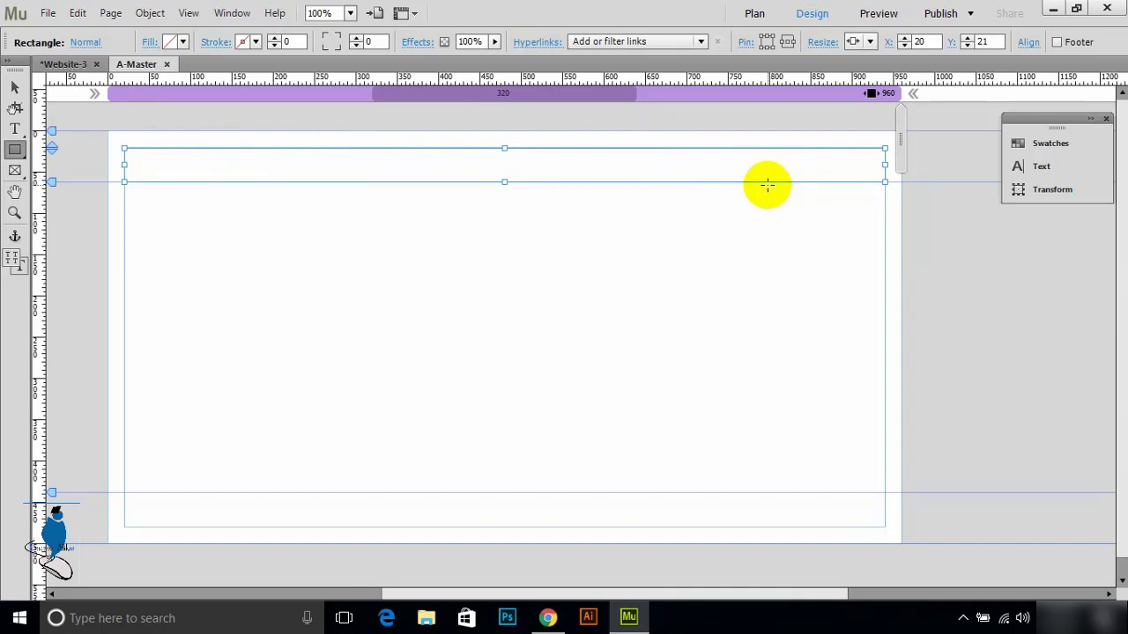
click(180, 45)
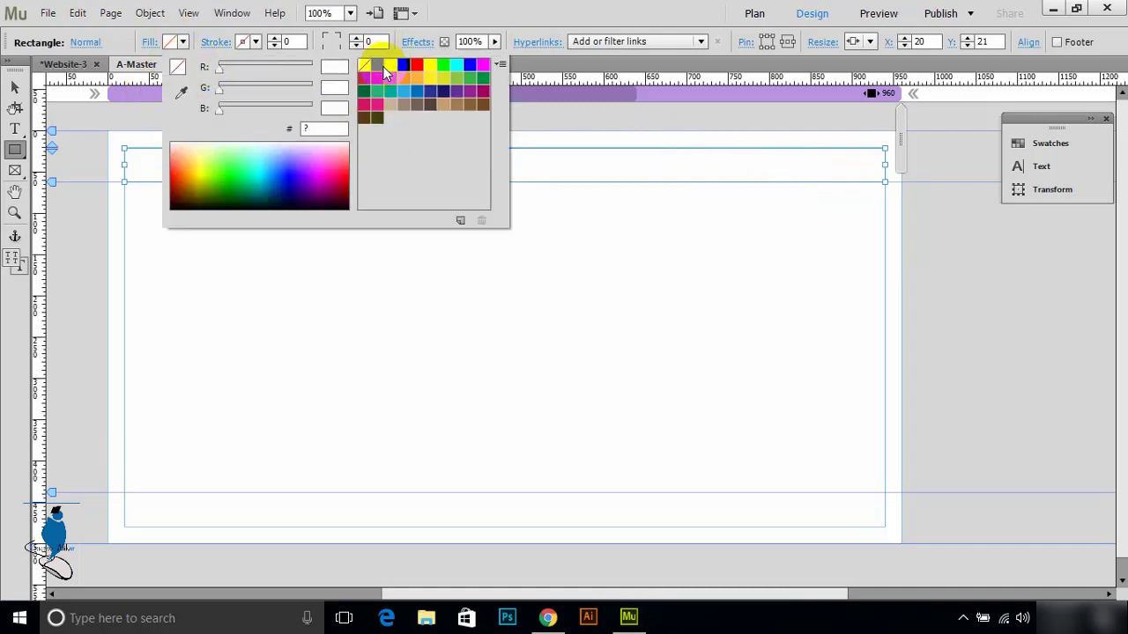
click(379, 67)
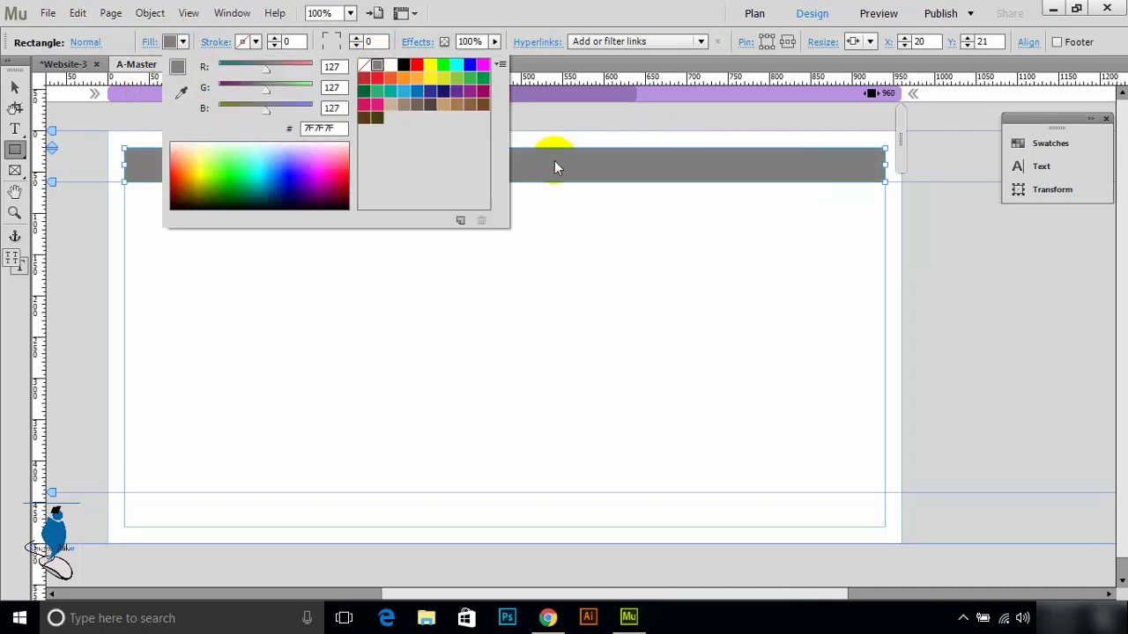
click(533, 9)
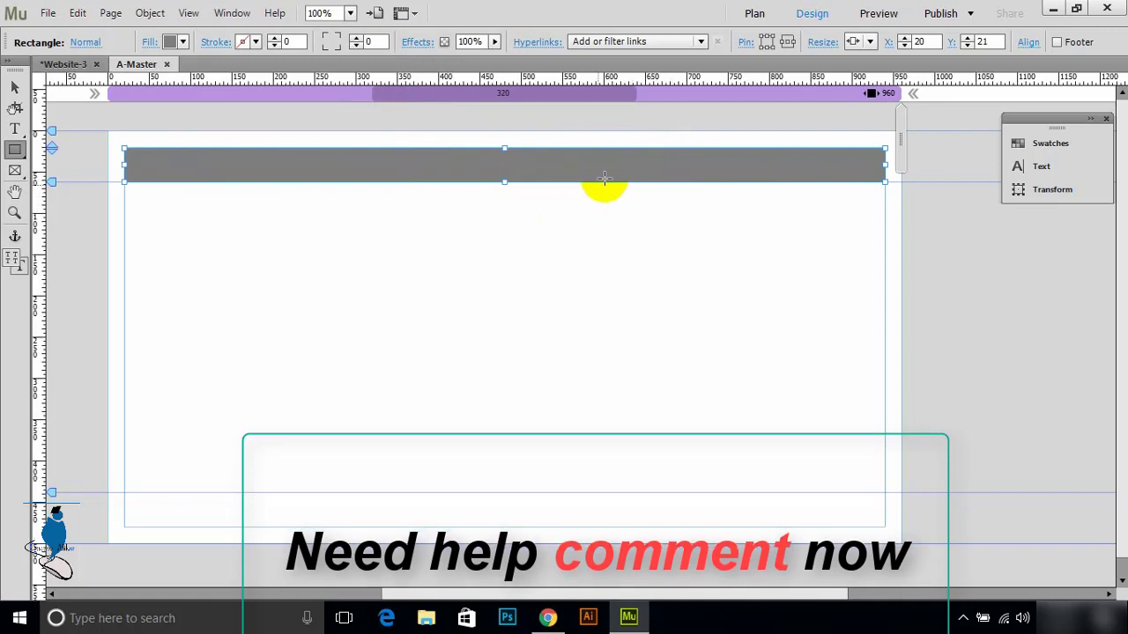
Check the bar in Plan view, then show the Widgets Library on A-Master, moving the panel group lower.
click(72, 66)
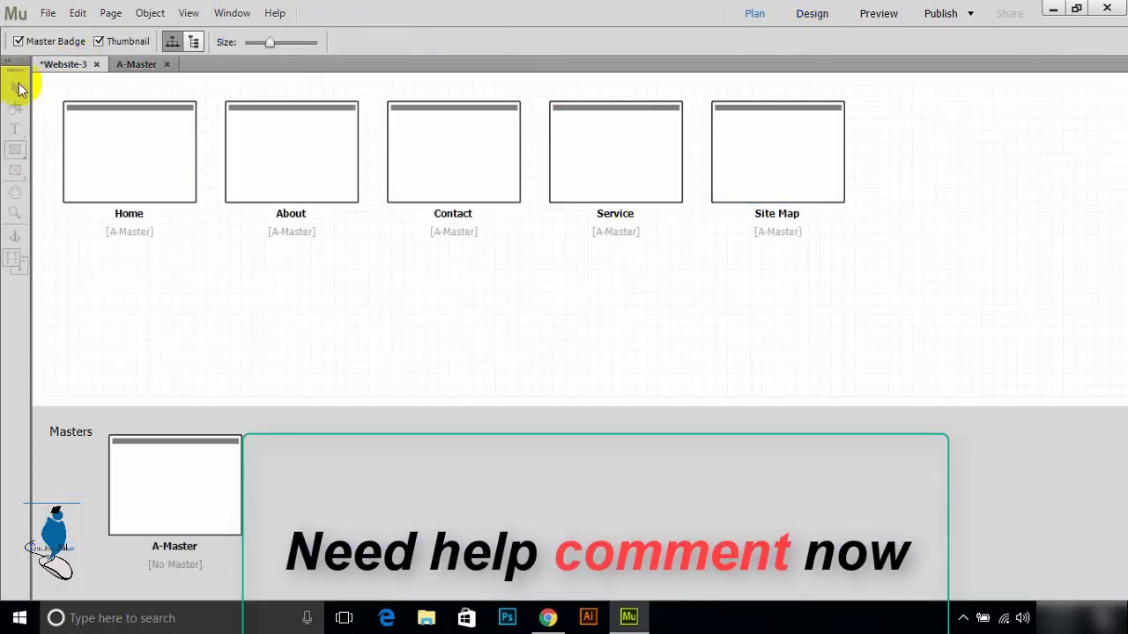
click(154, 69)
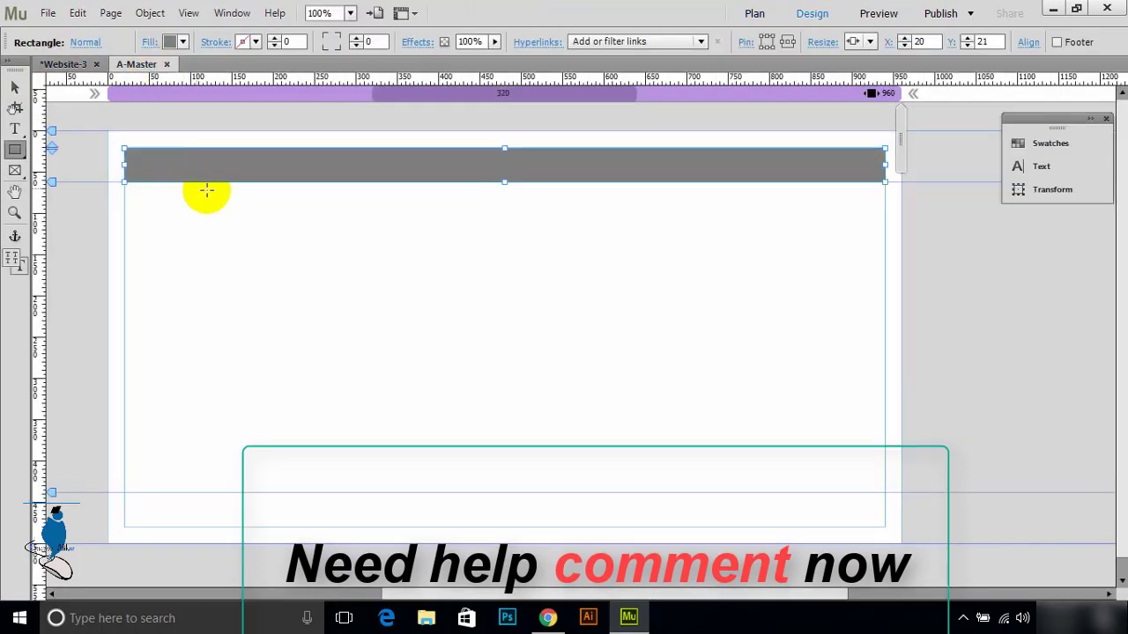
click(232, 14)
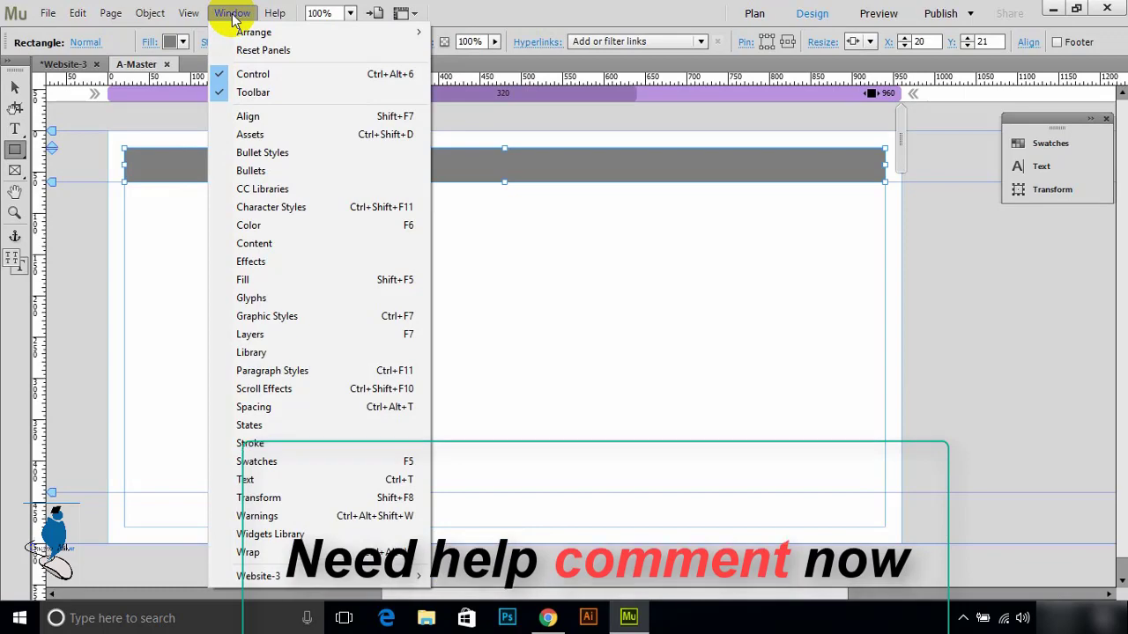
click(284, 535)
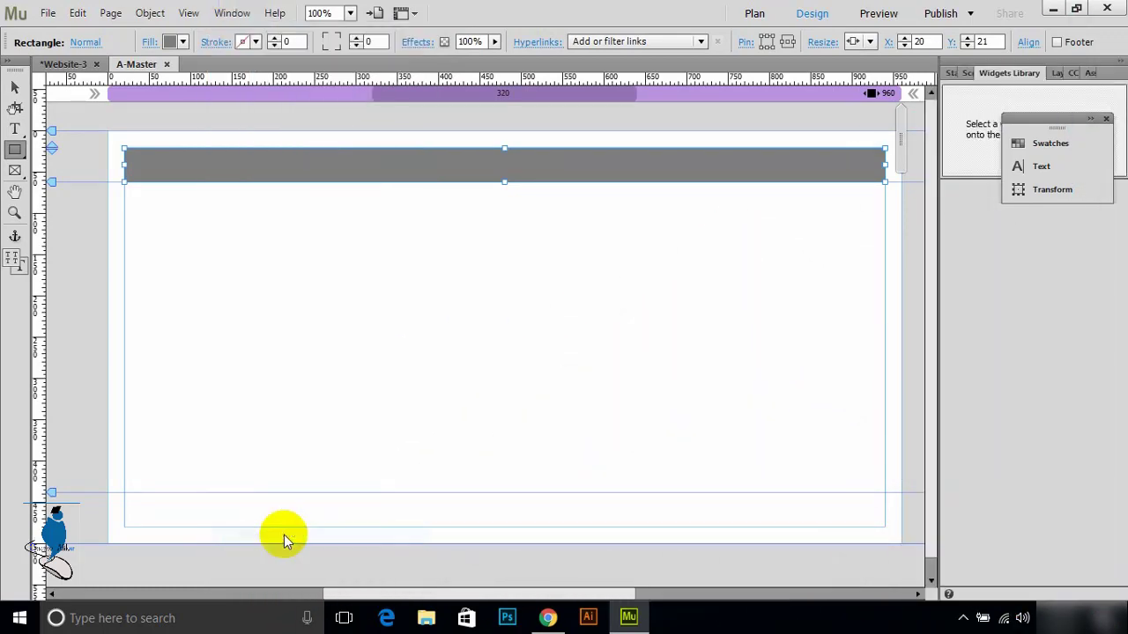
click(227, 12)
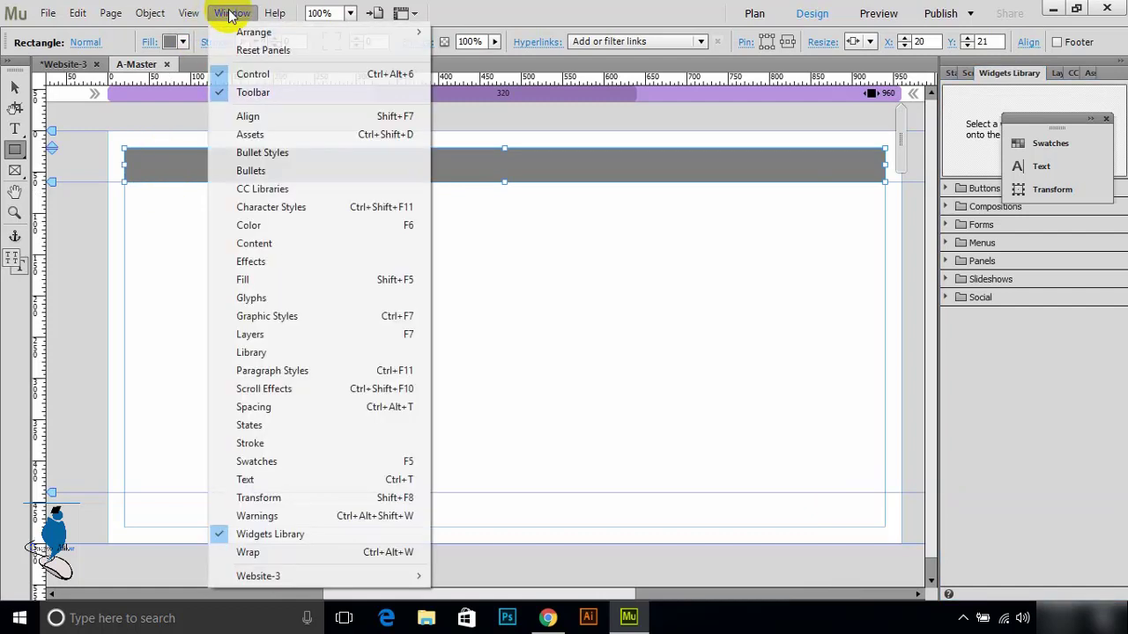
click(622, 9)
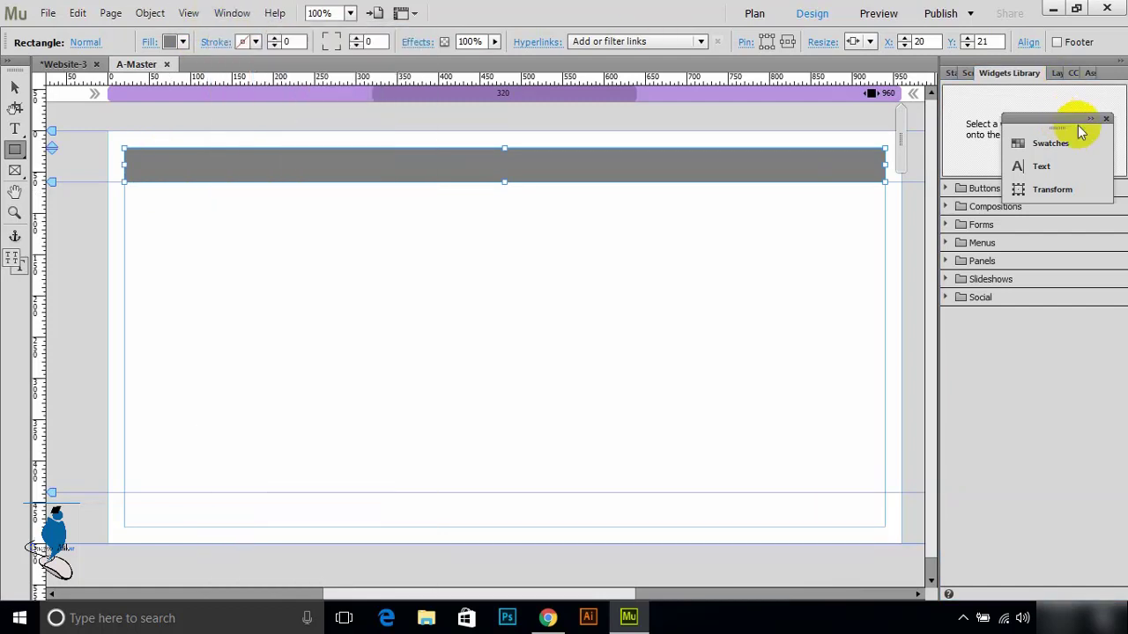
drag(1048, 123, 1032, 333)
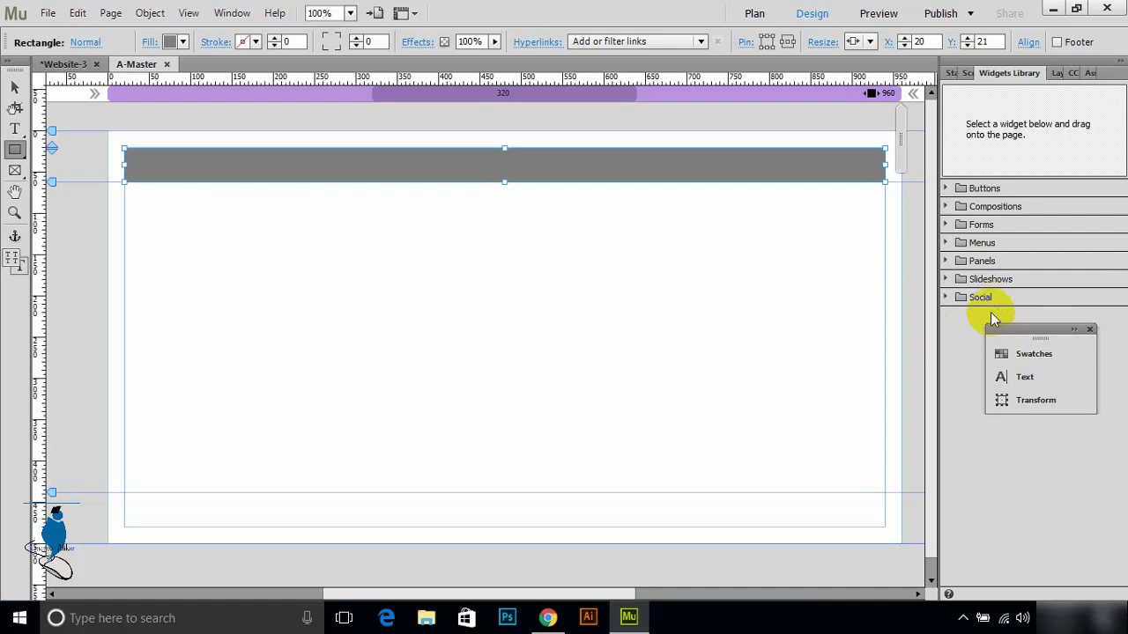
Place a Horizontal menu widget from the Menus category onto the grey header bar.
click(948, 246)
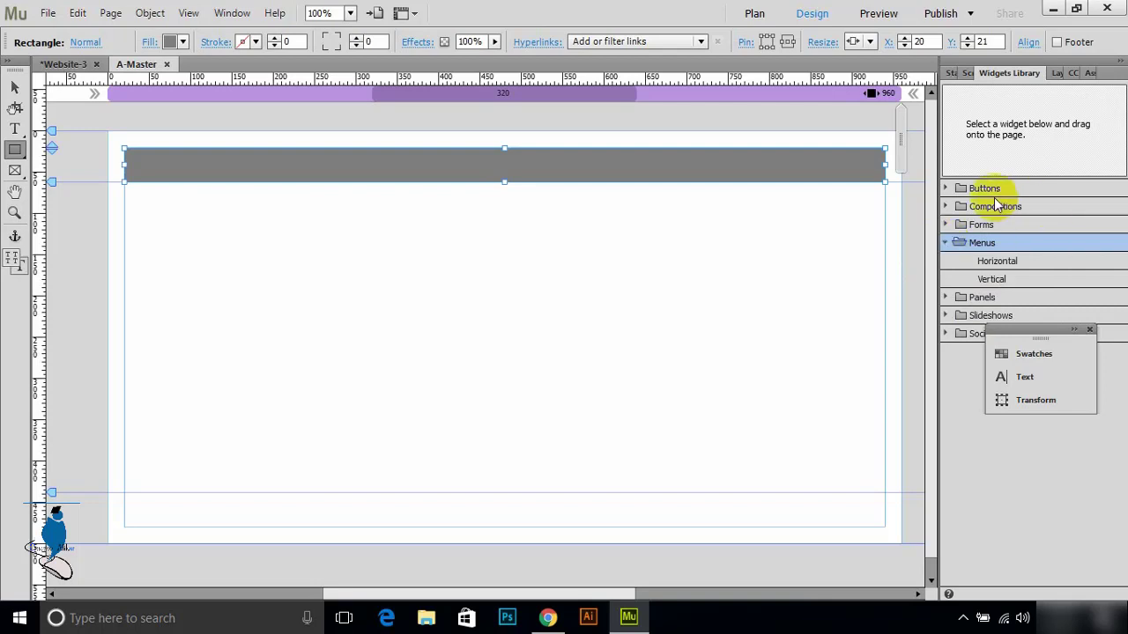
click(1008, 267)
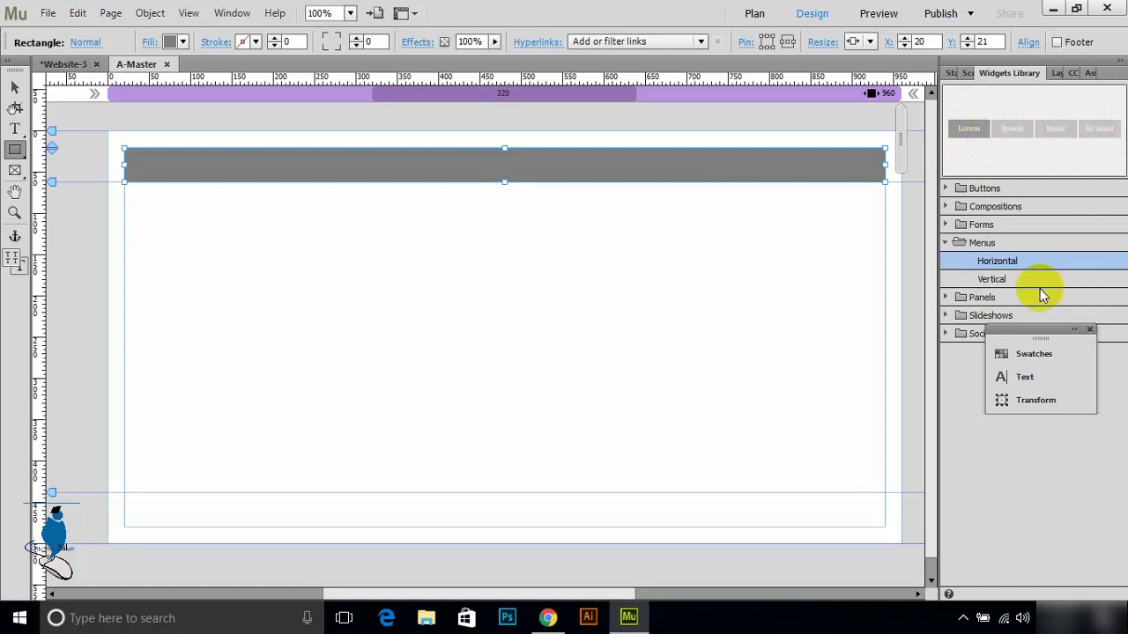
click(991, 279)
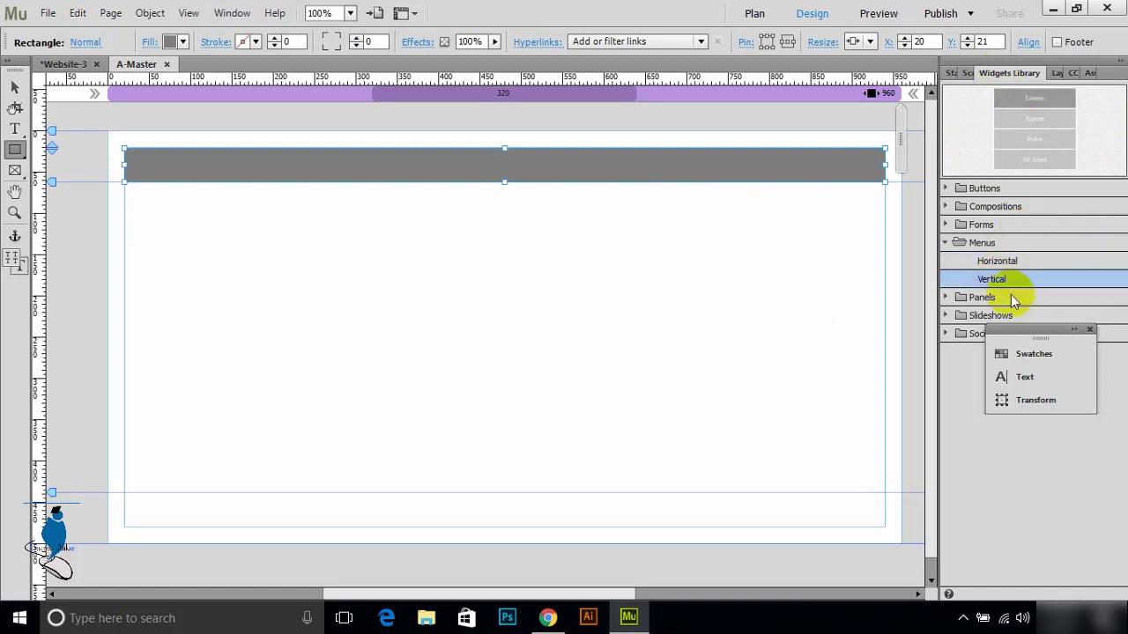
click(991, 260)
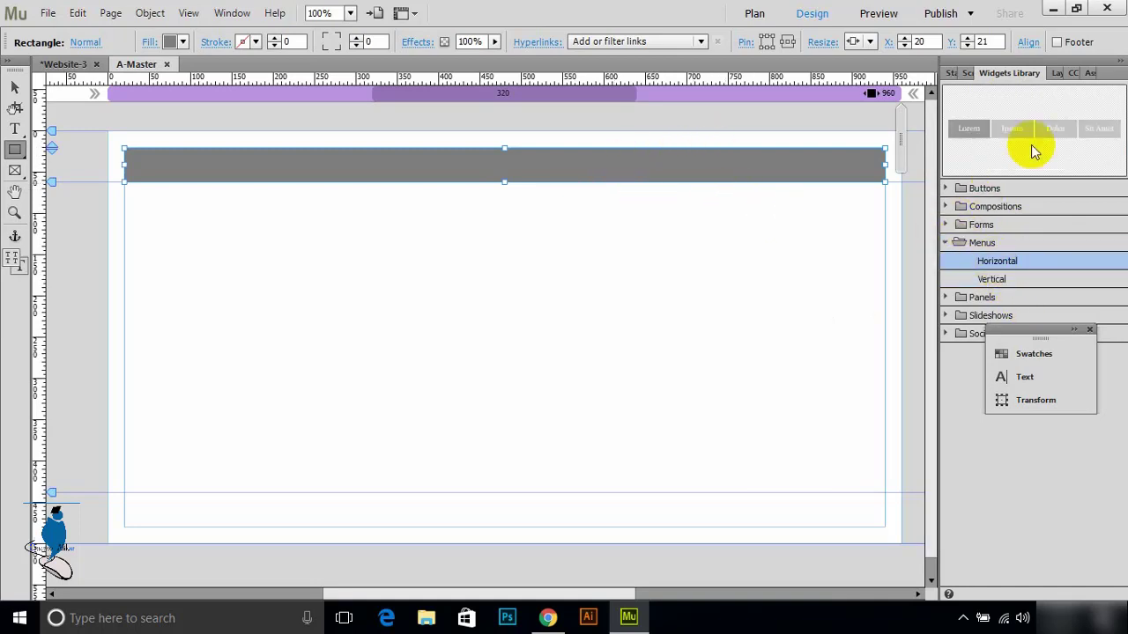
drag(1032, 131, 371, 158)
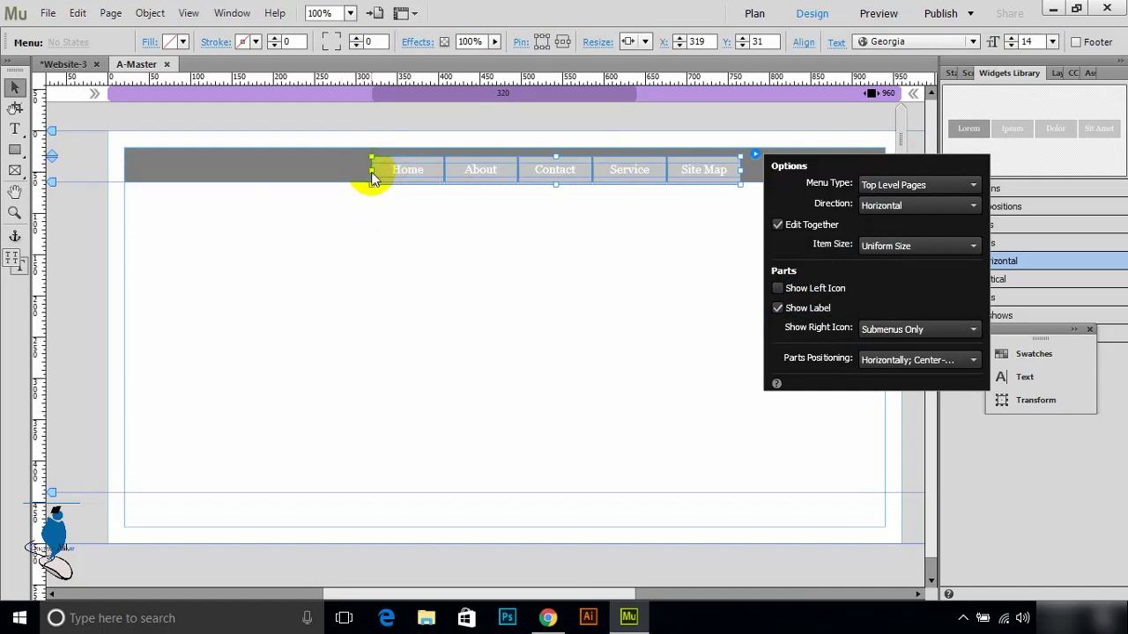
Close the menu Options, move the menu to about X 276, Y 25, and view the site plan.
click(800, 152)
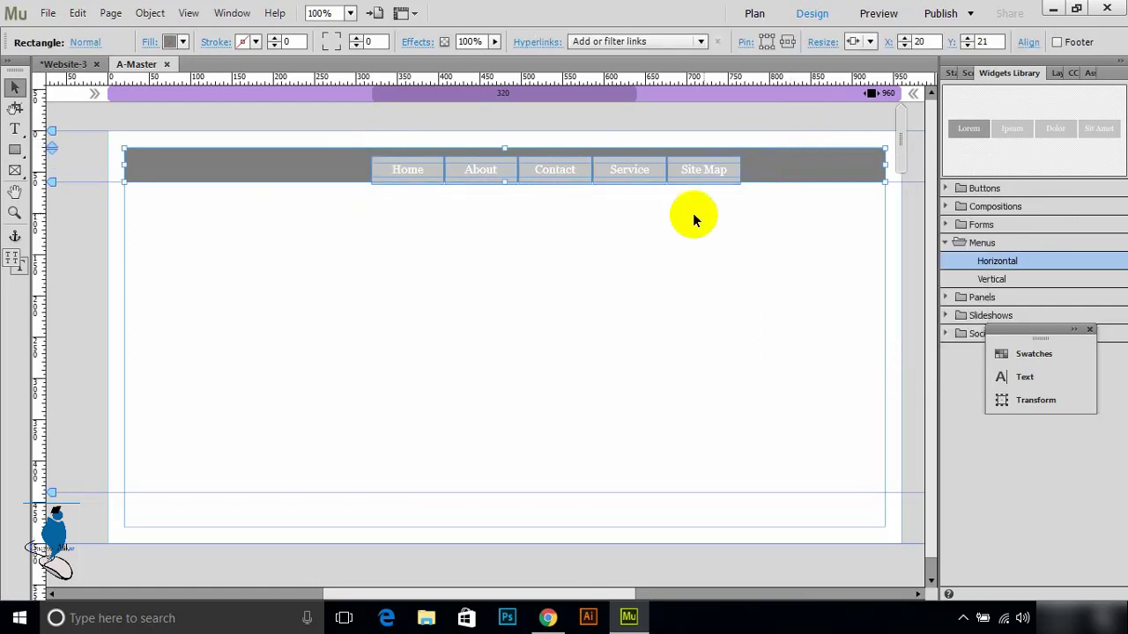
drag(527, 173, 504, 168)
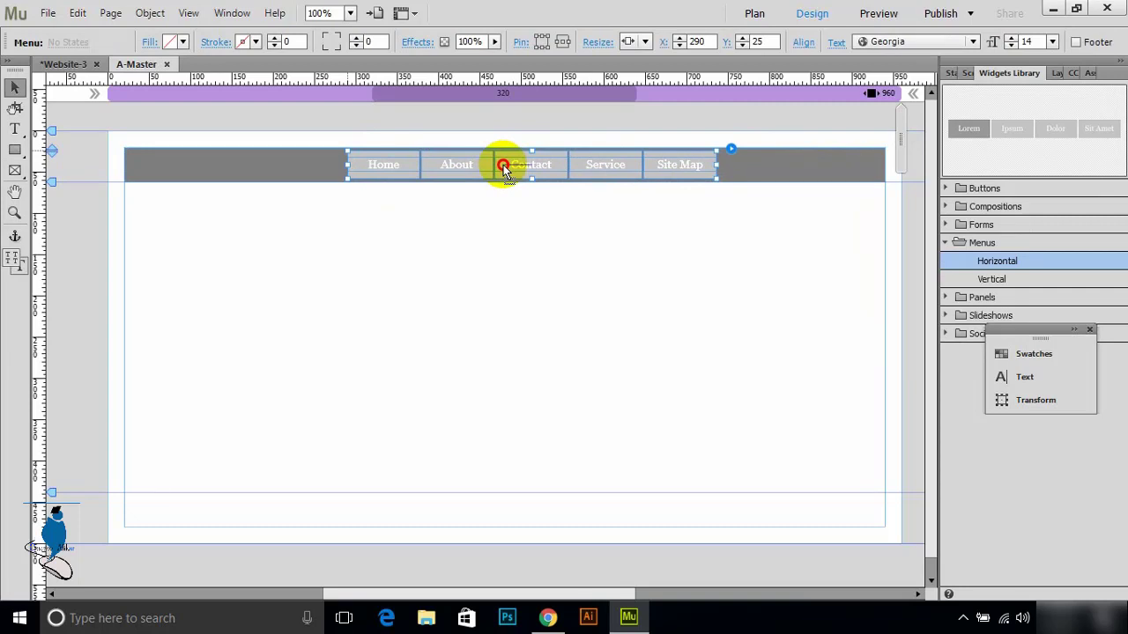
drag(504, 169, 492, 170)
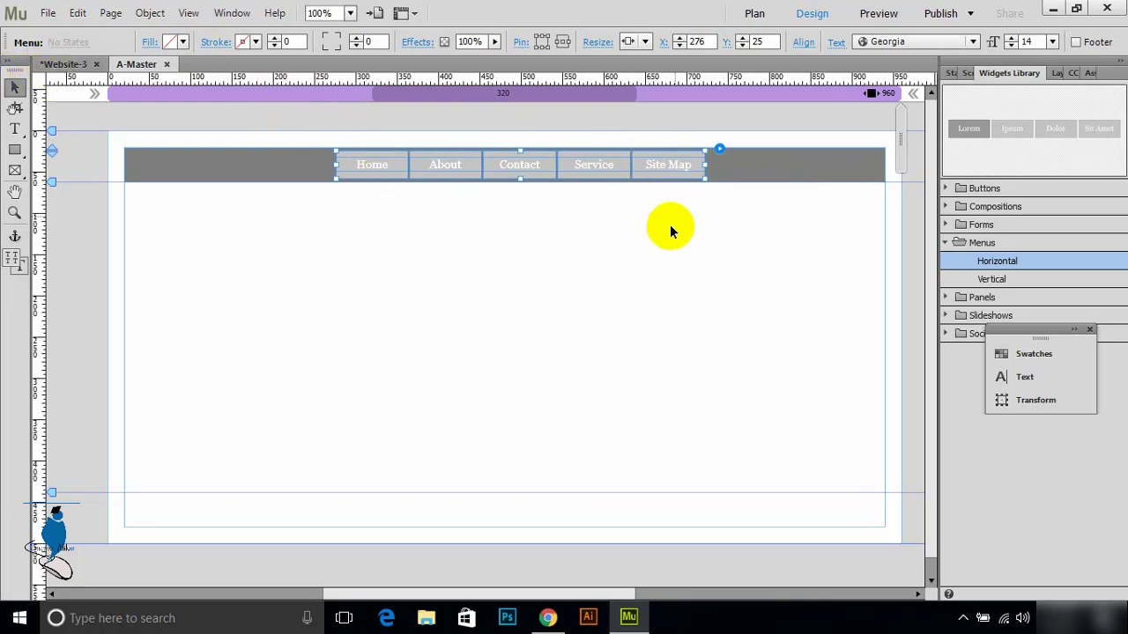
click(54, 66)
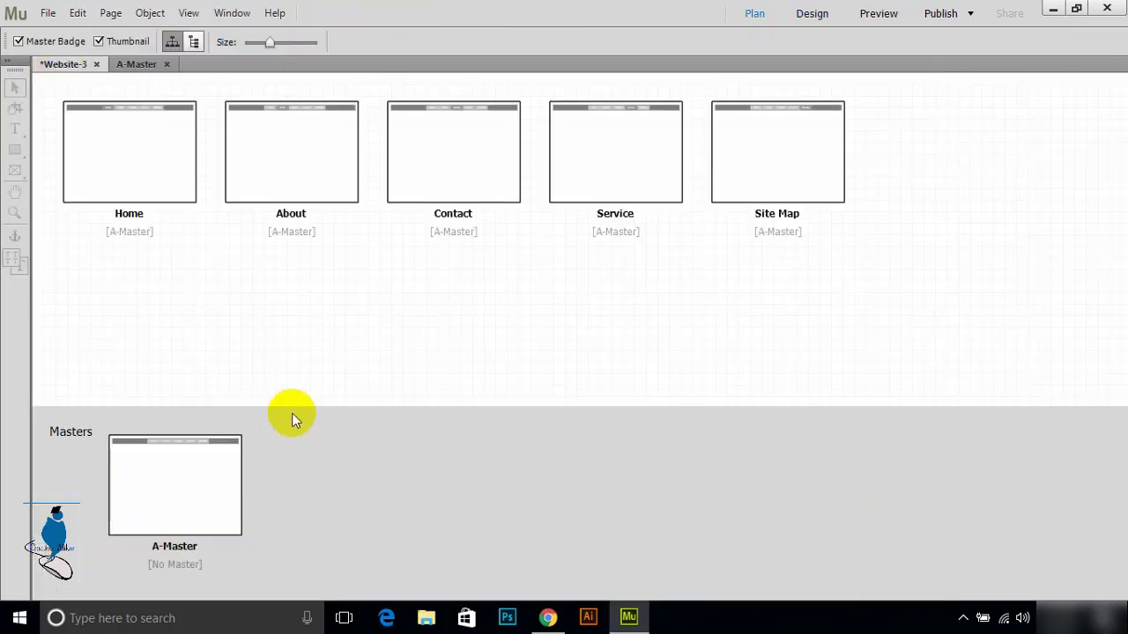
Draw a tall red rectangle on A-Master at X 702, Y 73, right of the page below the menu.
click(134, 64)
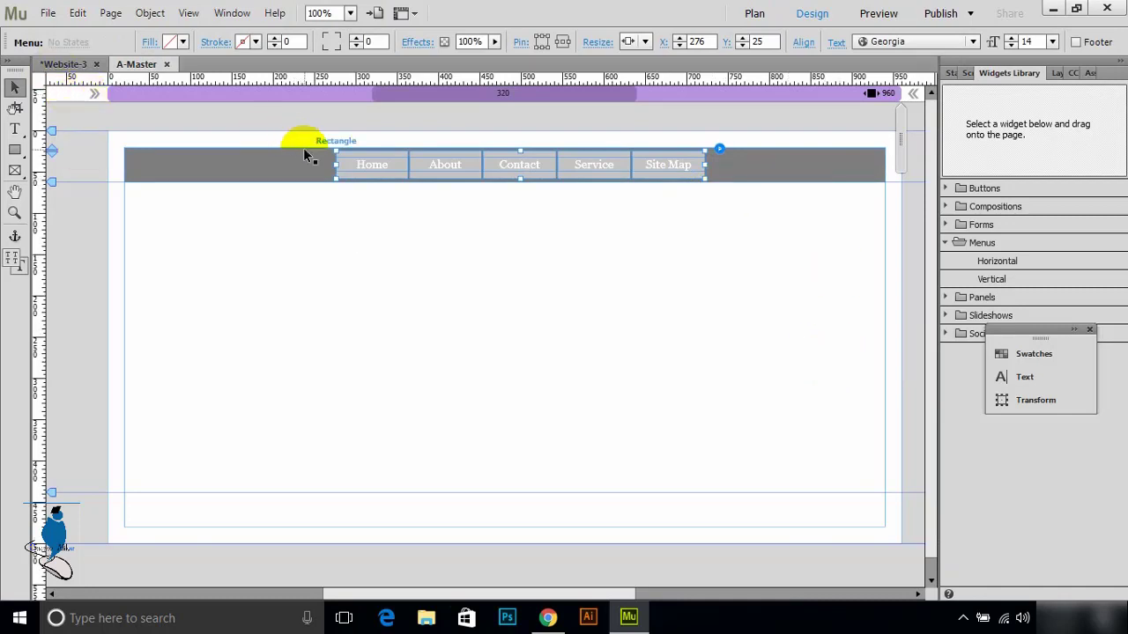
click(14, 150)
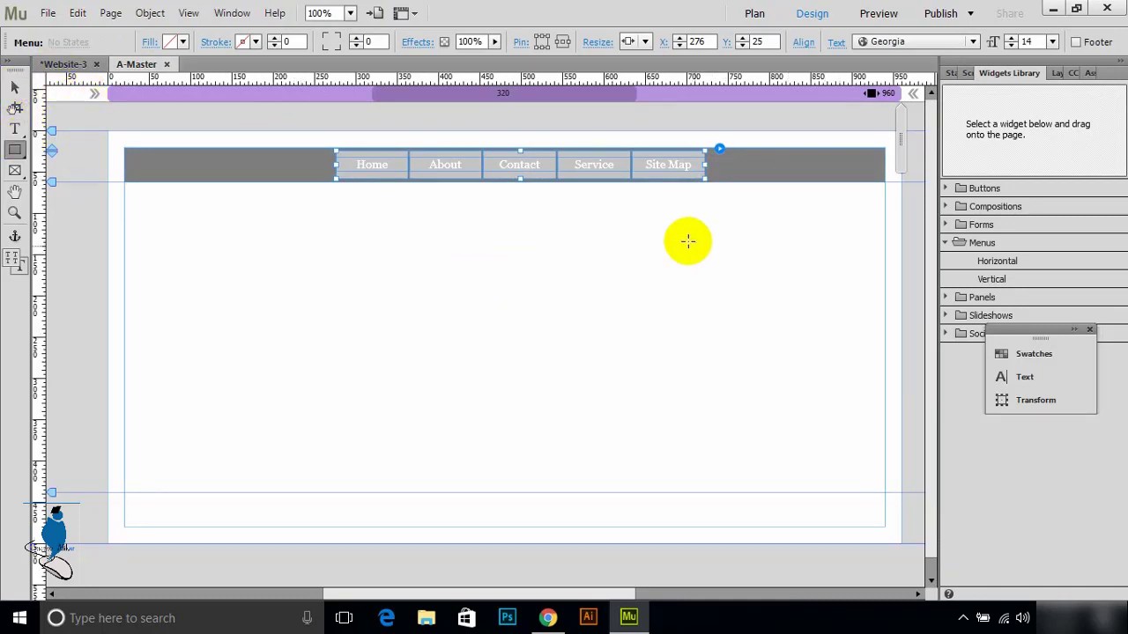
drag(688, 190, 858, 491)
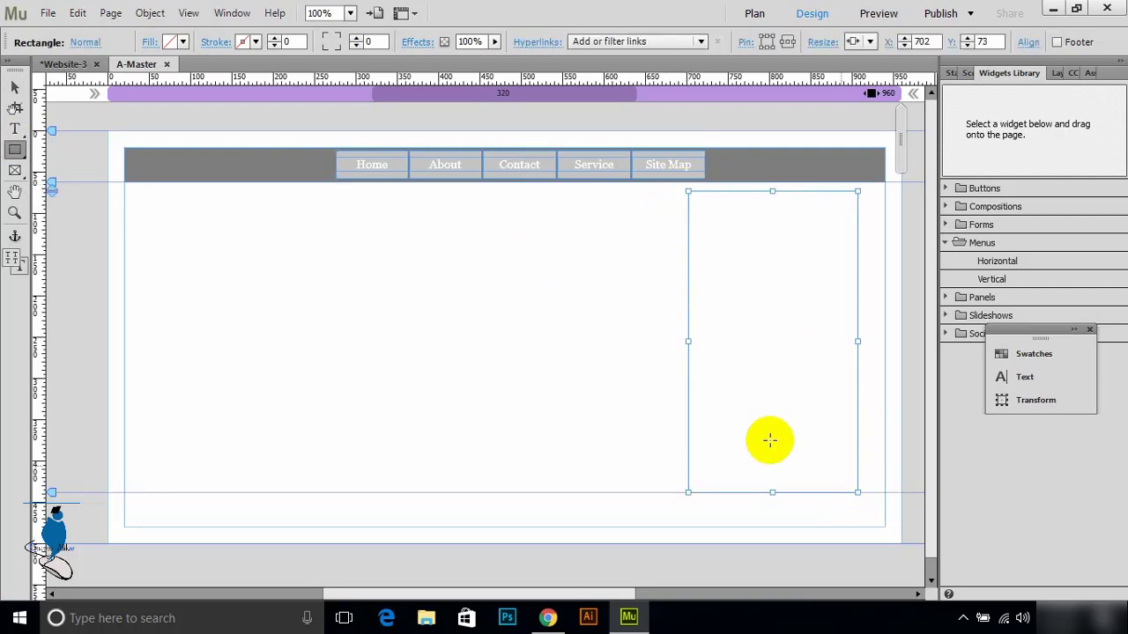
click(170, 41)
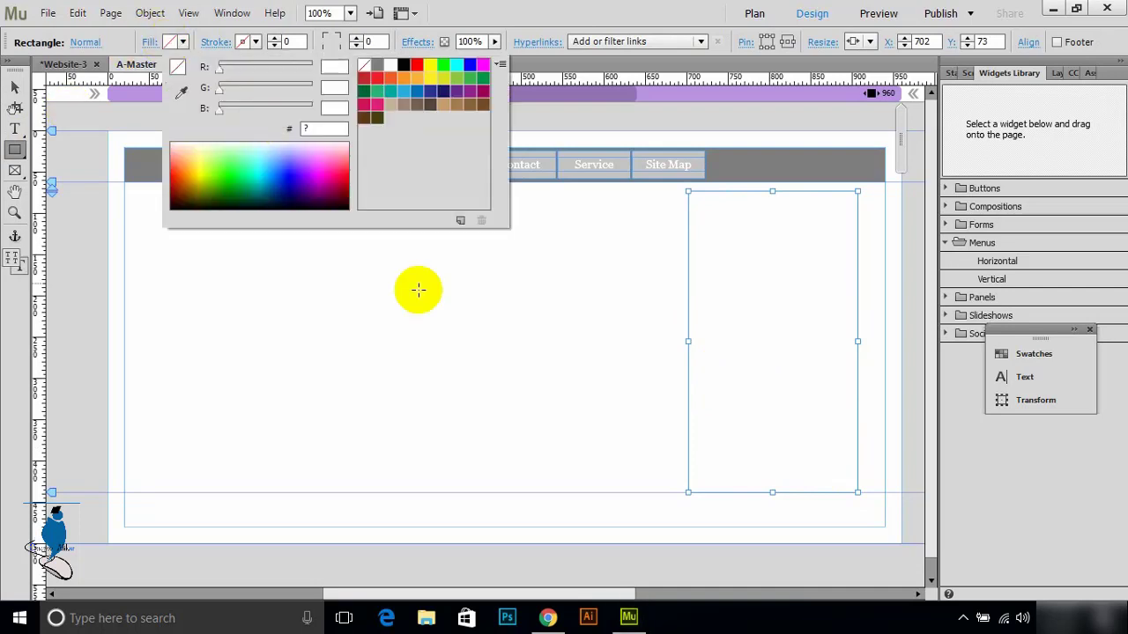
click(417, 67)
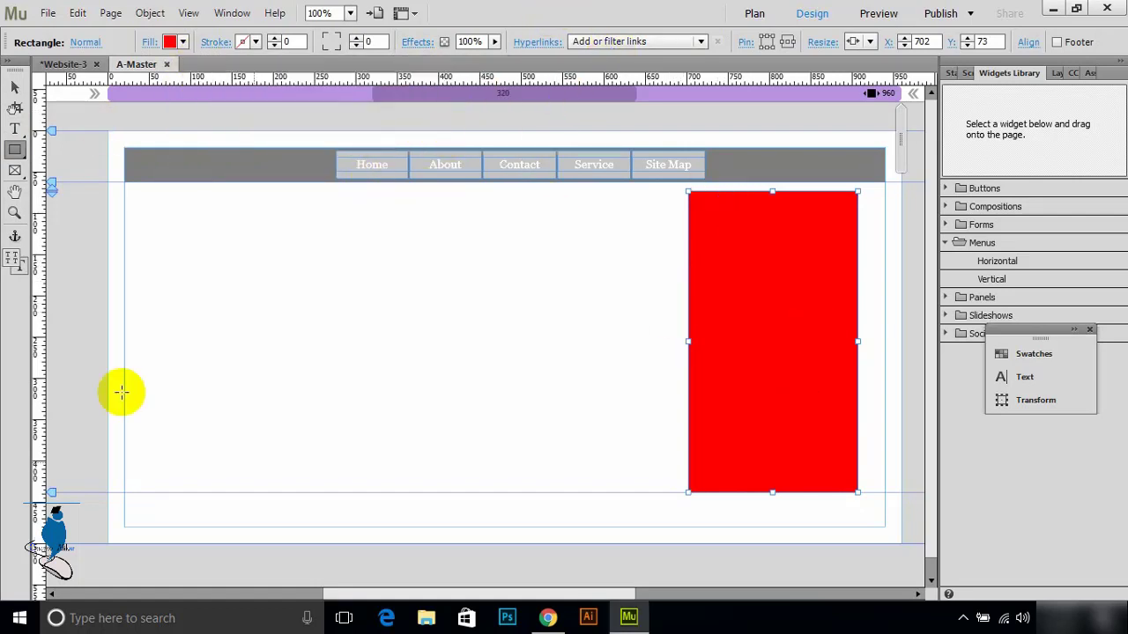
click(71, 64)
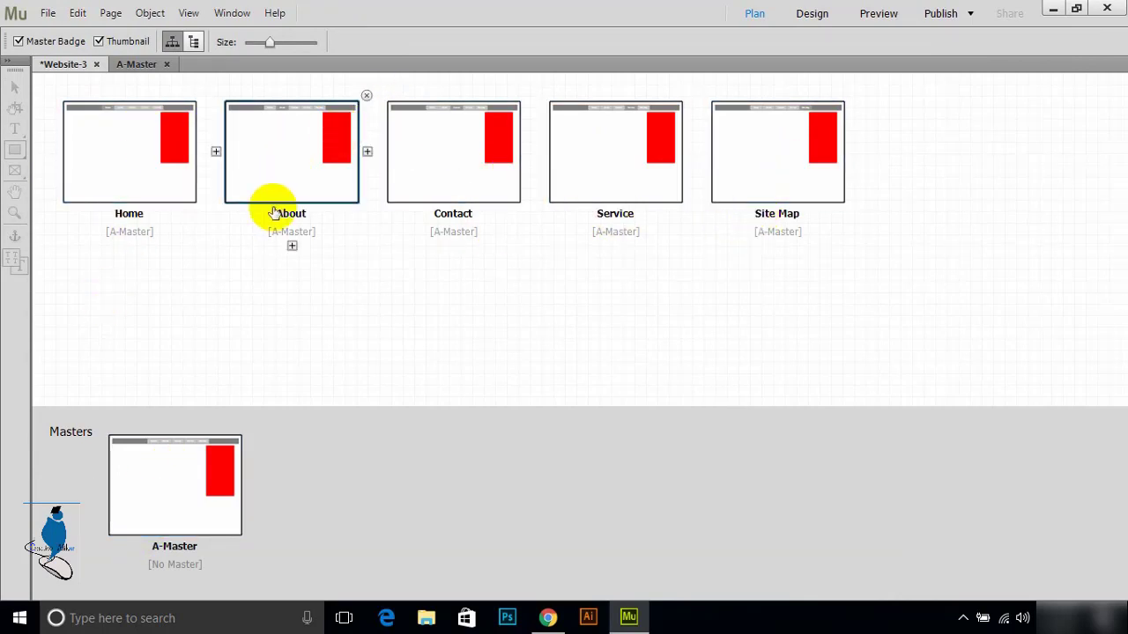
On the Home page, add a text frame reading 'This is home page'.
click(154, 160)
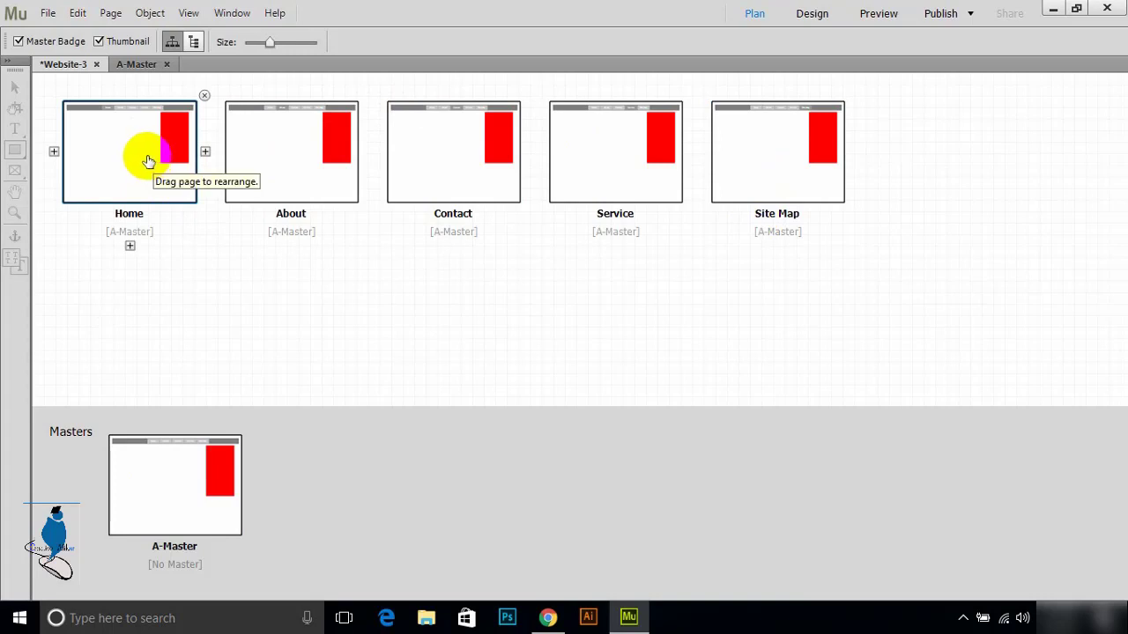
double_click(148, 158)
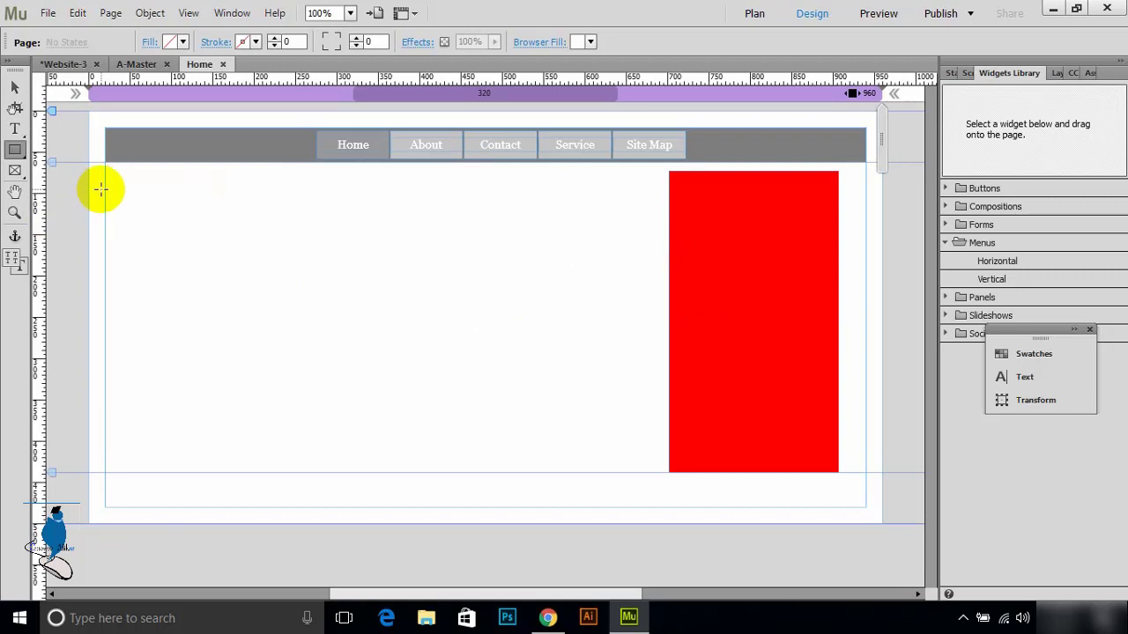
click(14, 128)
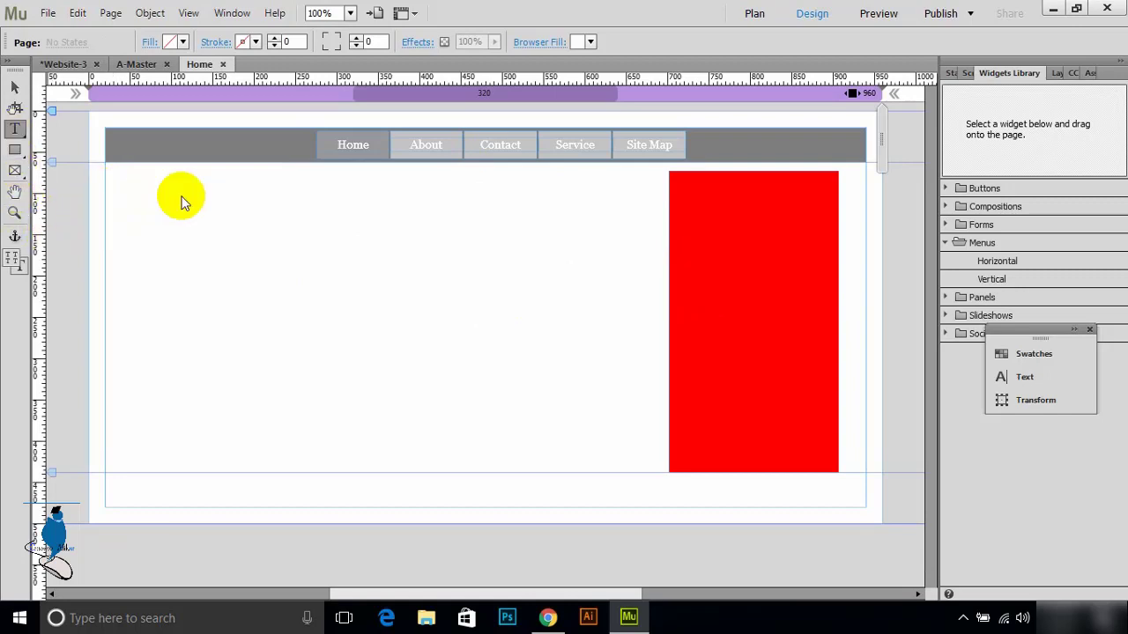
mouse_move(159, 203)
mouse_down()
mouse_move(378, 261)
mouse_move(513, 360)
mouse_up()
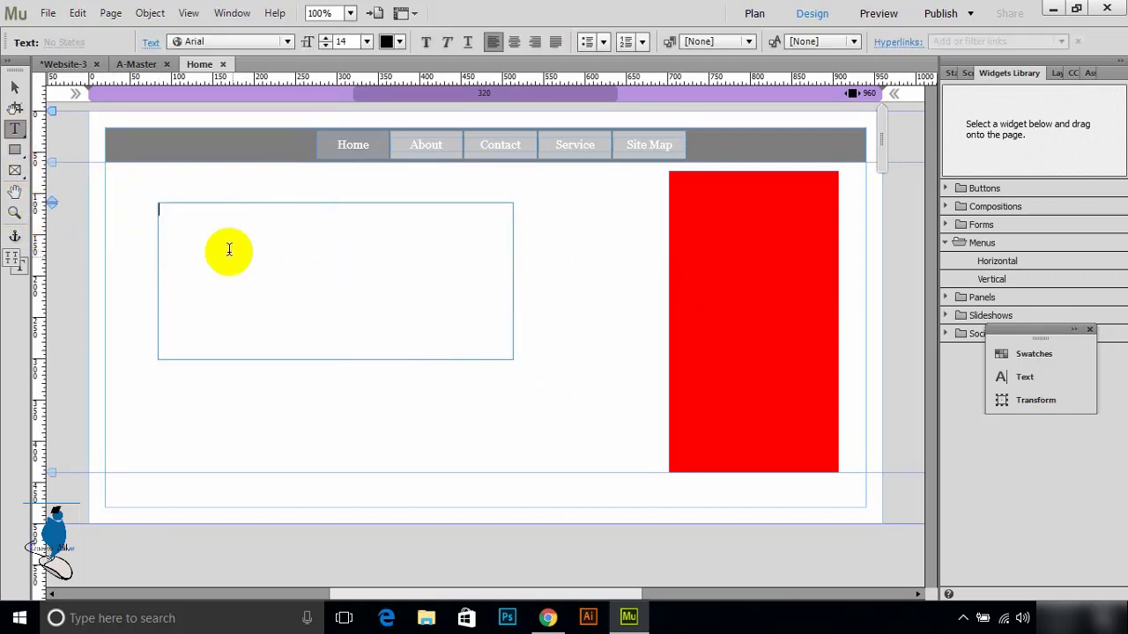
text(This is home page)
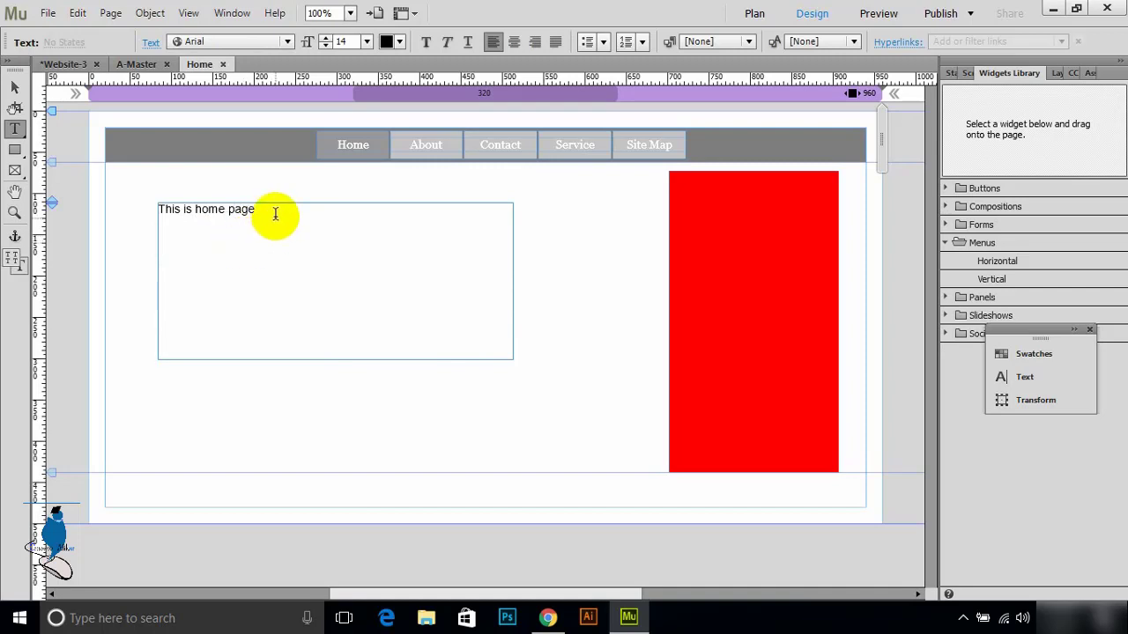
Set the Home text to 72 pt, leaving it black, and return to the site plan.
drag(273, 214, 132, 184)
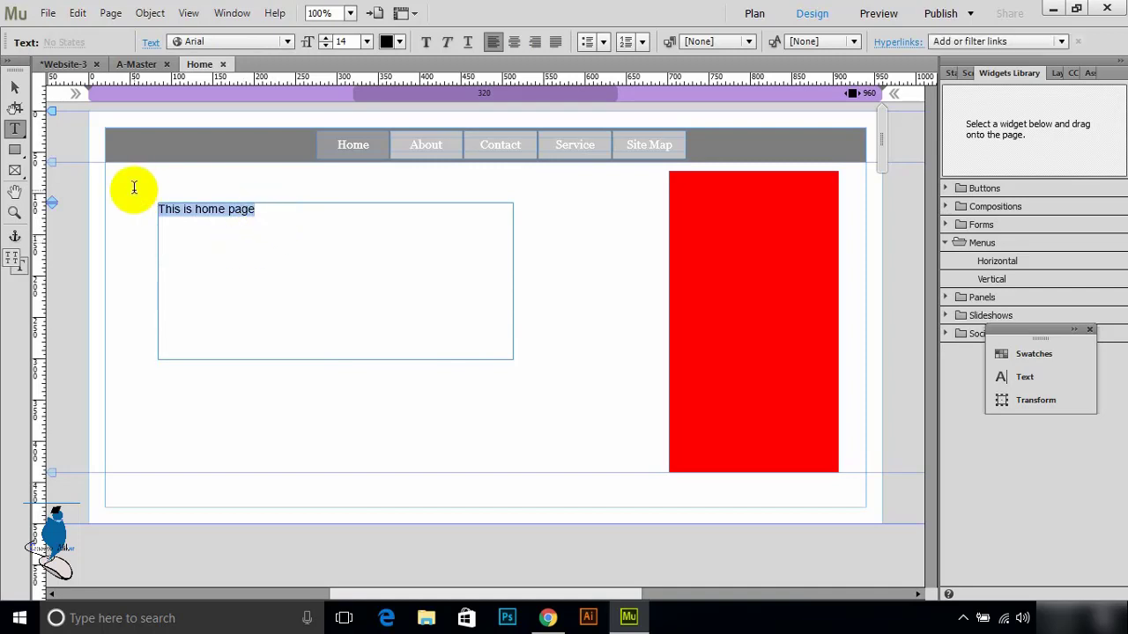
click(365, 42)
click(385, 287)
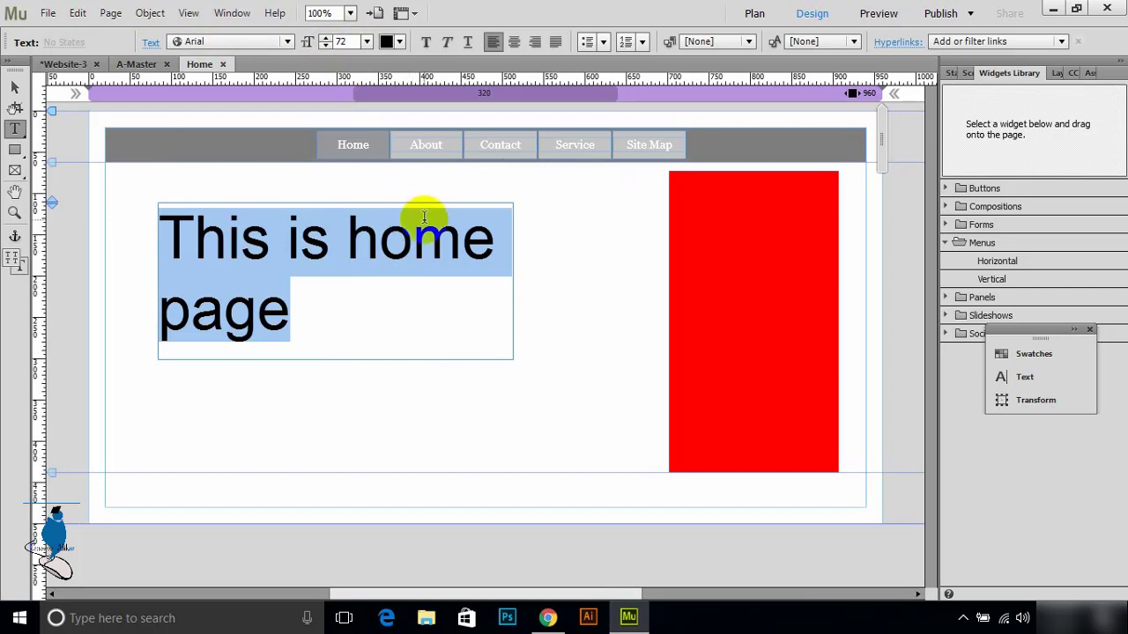
click(401, 46)
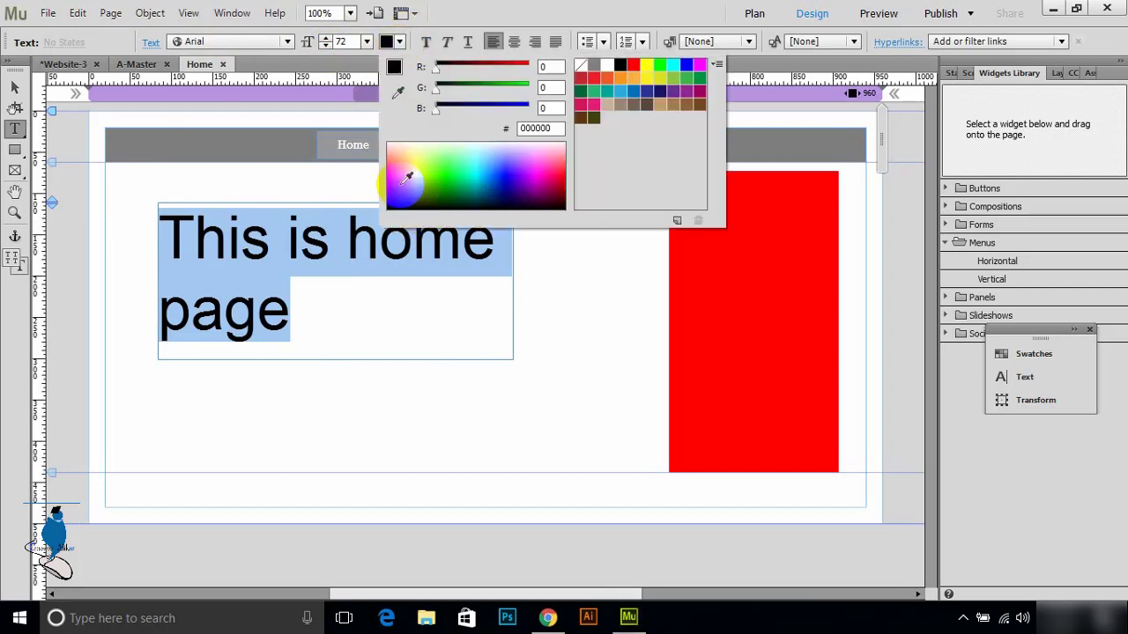
click(391, 44)
click(425, 314)
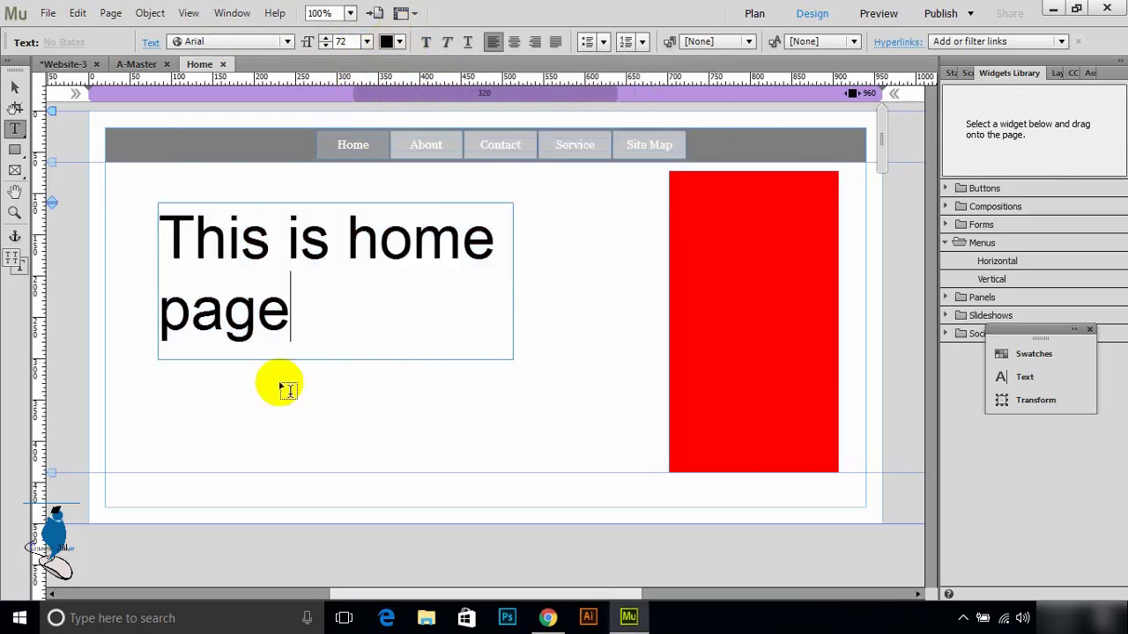
click(78, 67)
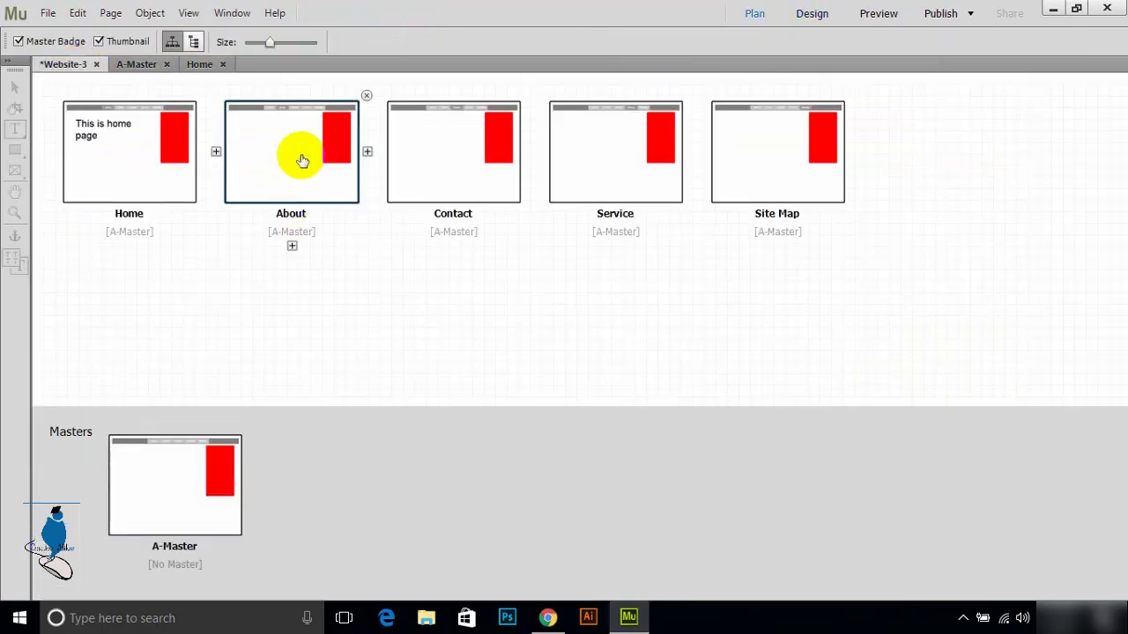
Copy the full 'This is home page' text from the Home page.
double_click(302, 160)
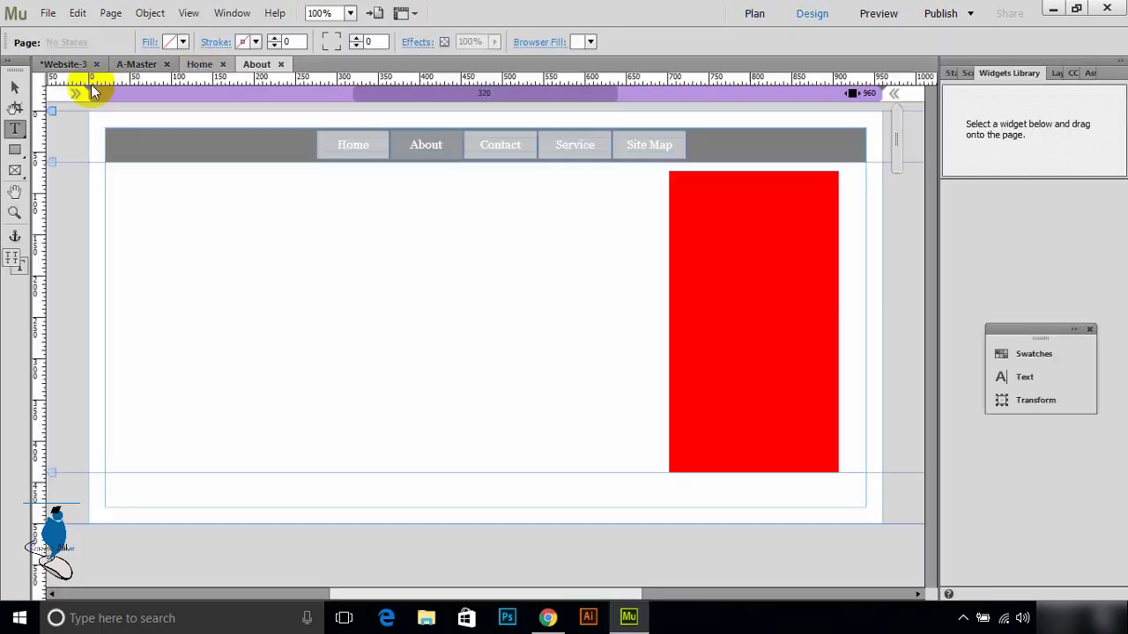
click(199, 64)
click(308, 242)
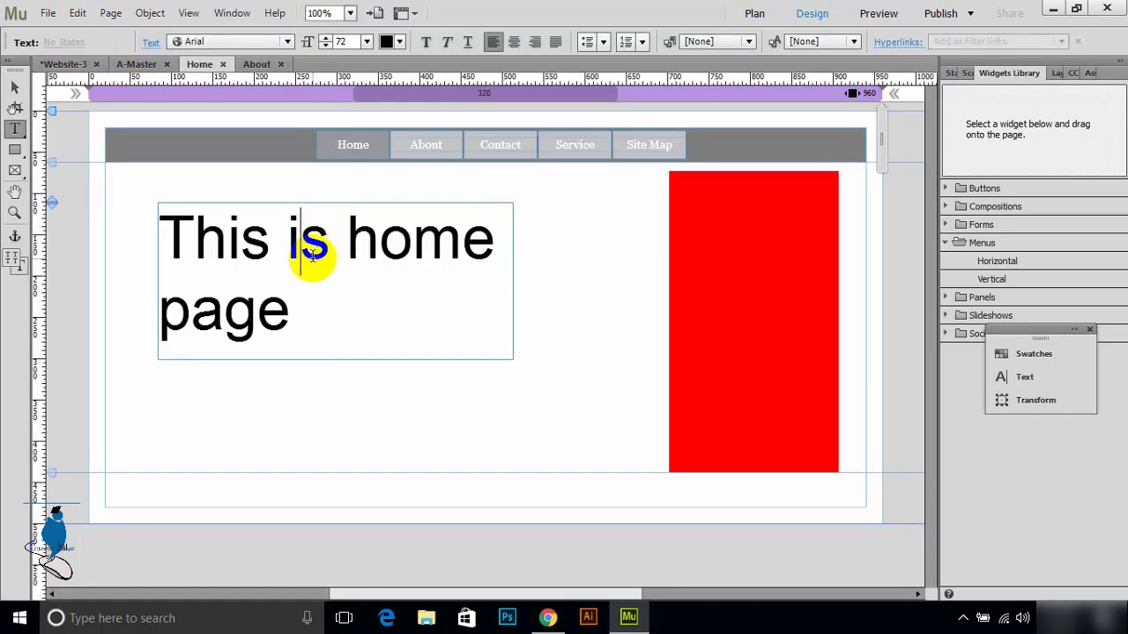
double_click(309, 242)
triple_click(312, 327)
right_click(202, 246)
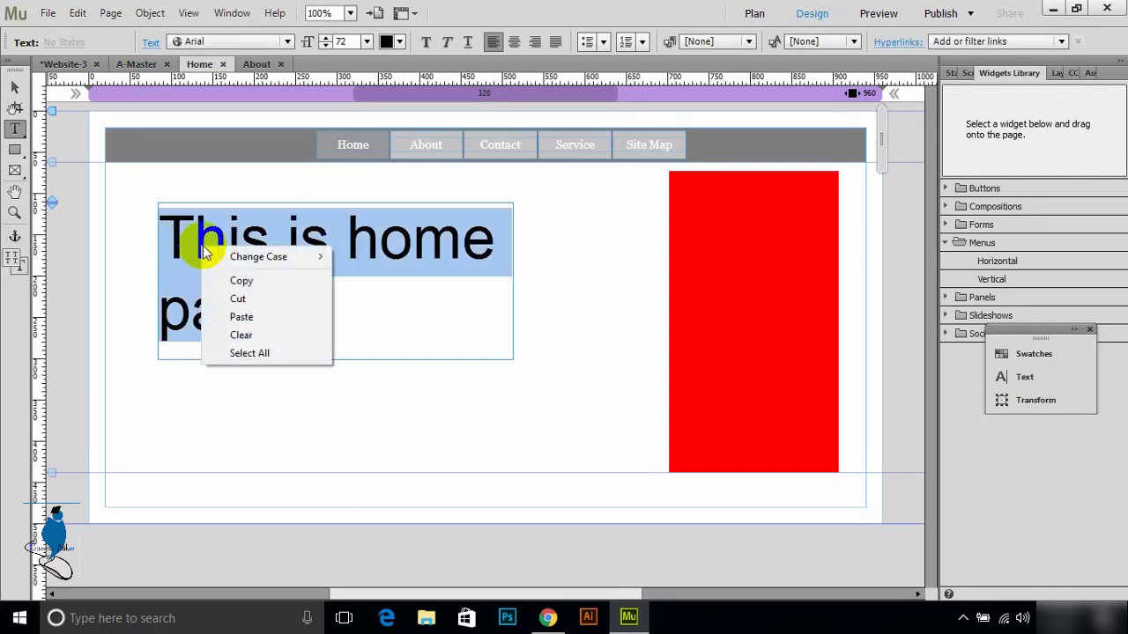
click(240, 282)
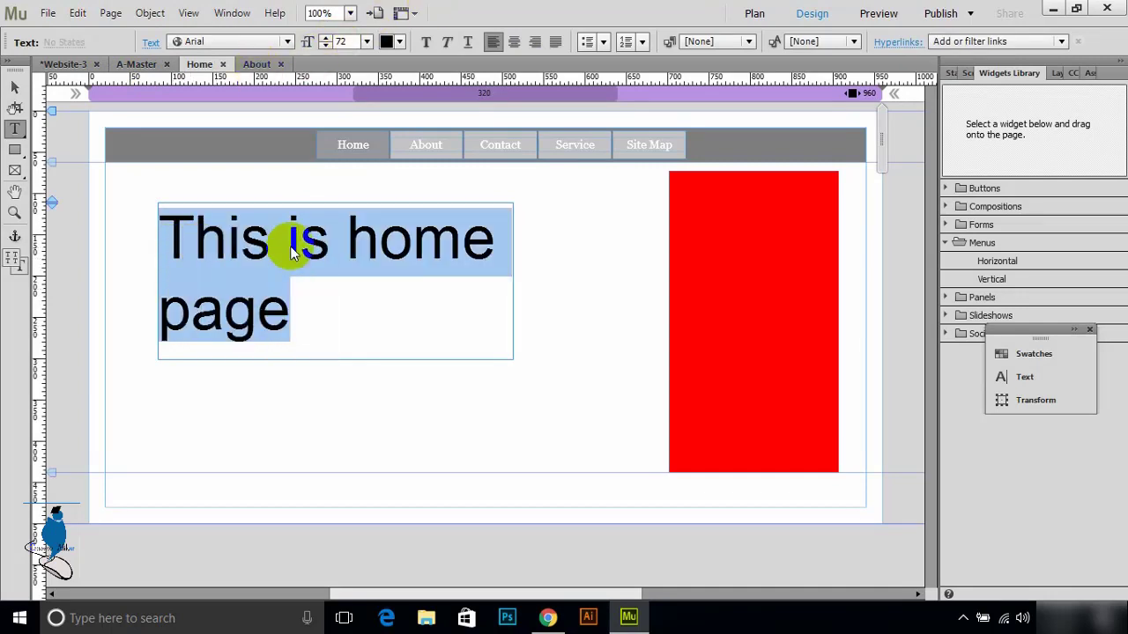
Paste the copied text into a new frame on the About page, left of the red block.
click(255, 65)
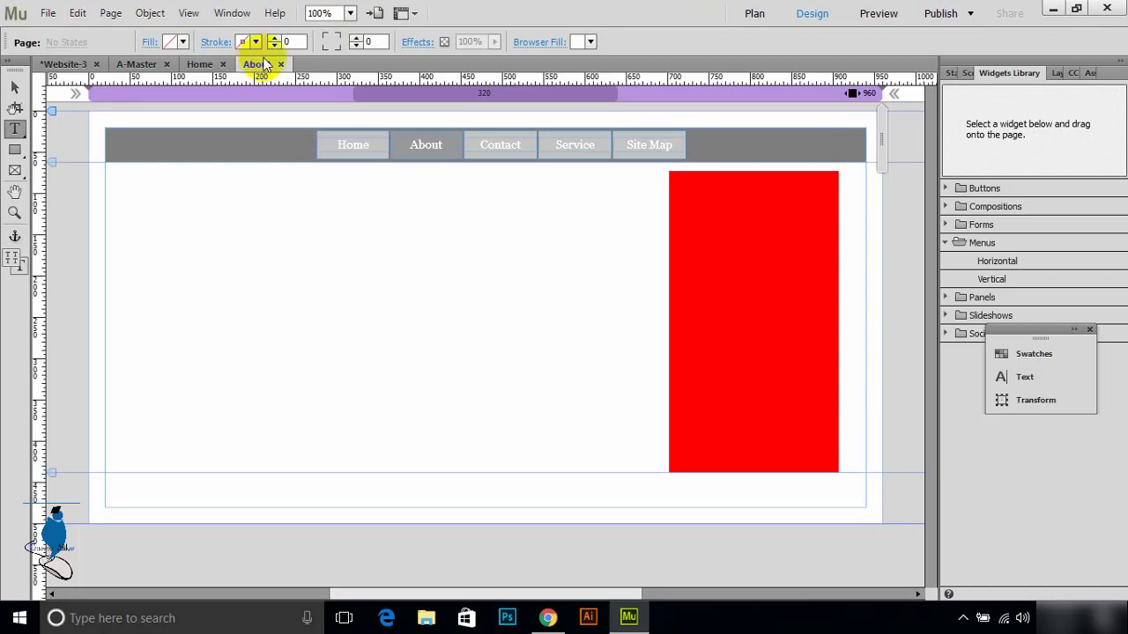
mouse_move(145, 209)
mouse_down()
mouse_move(407, 315)
mouse_move(511, 390)
mouse_up()
right_click(187, 242)
click(222, 253)
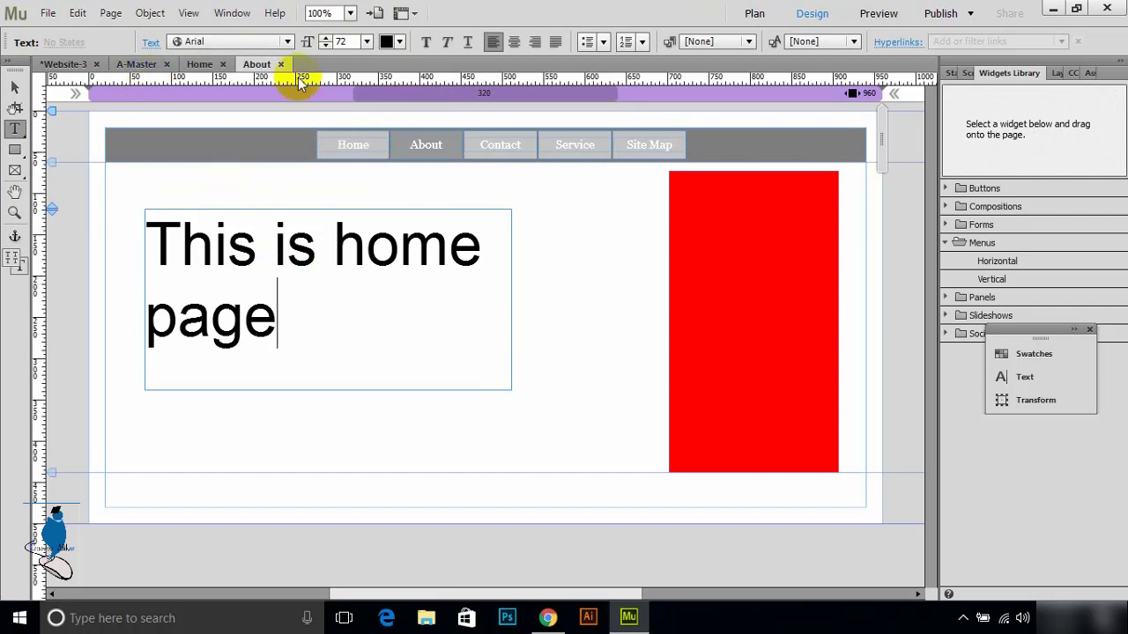
Color the About text orange E64C00 and change 'home' to 'About'.
drag(286, 326, 146, 239)
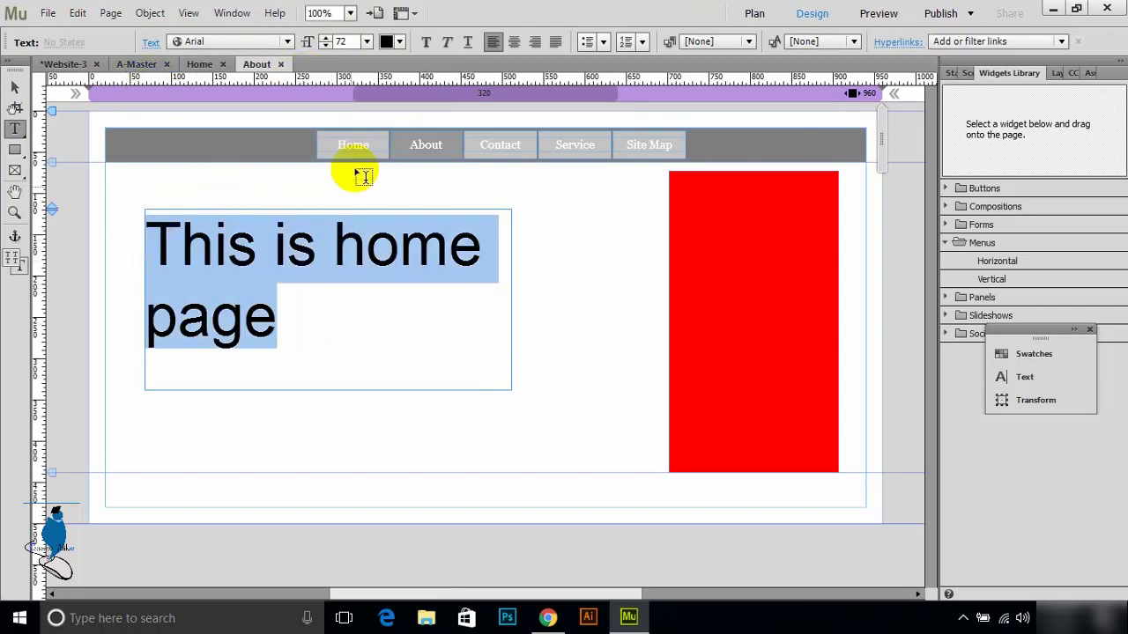
click(386, 41)
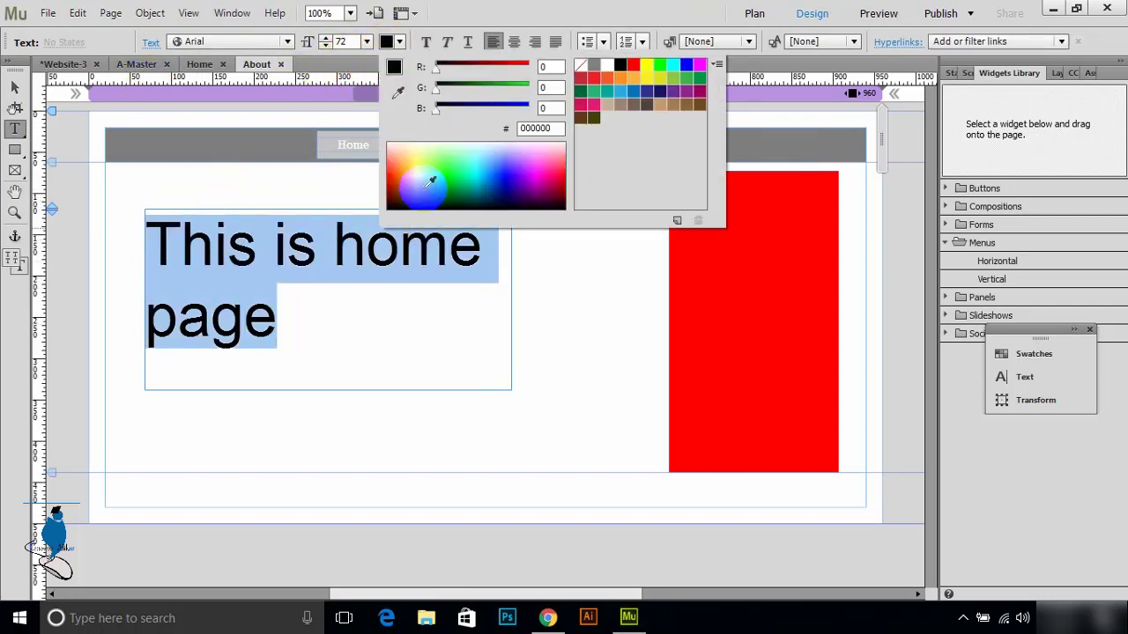
click(401, 175)
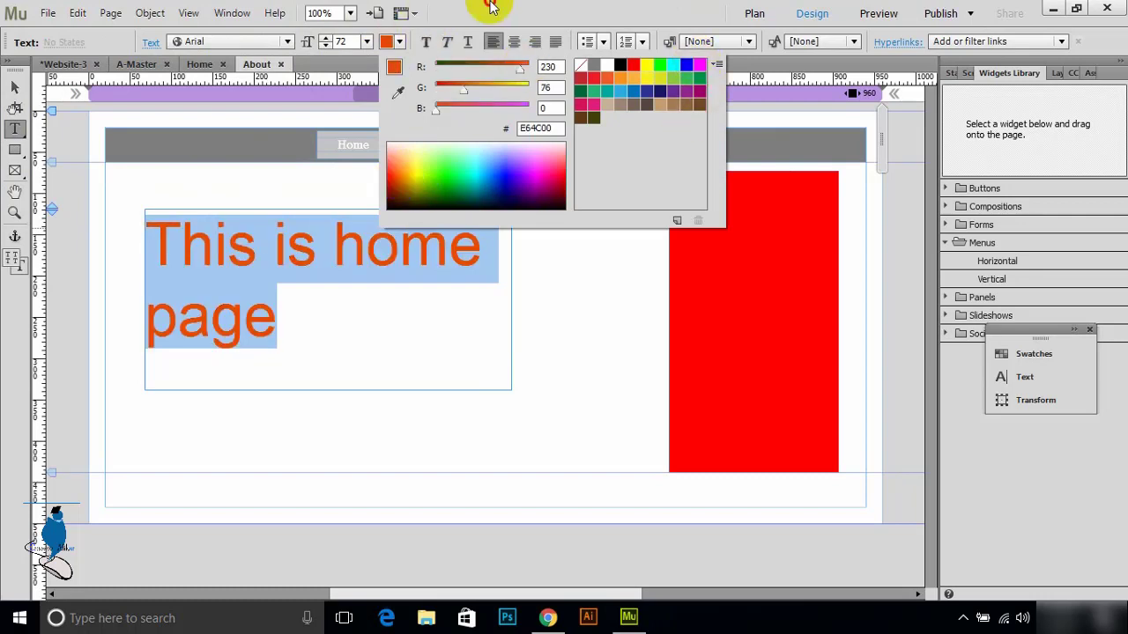
click(490, 7)
click(355, 290)
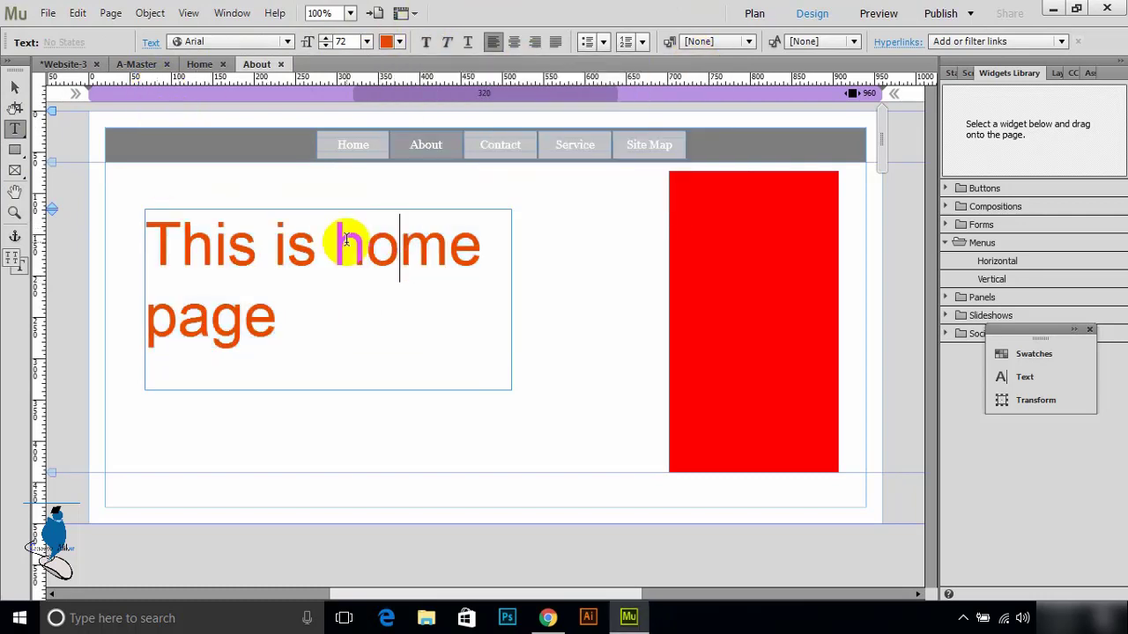
drag(335, 248, 484, 251)
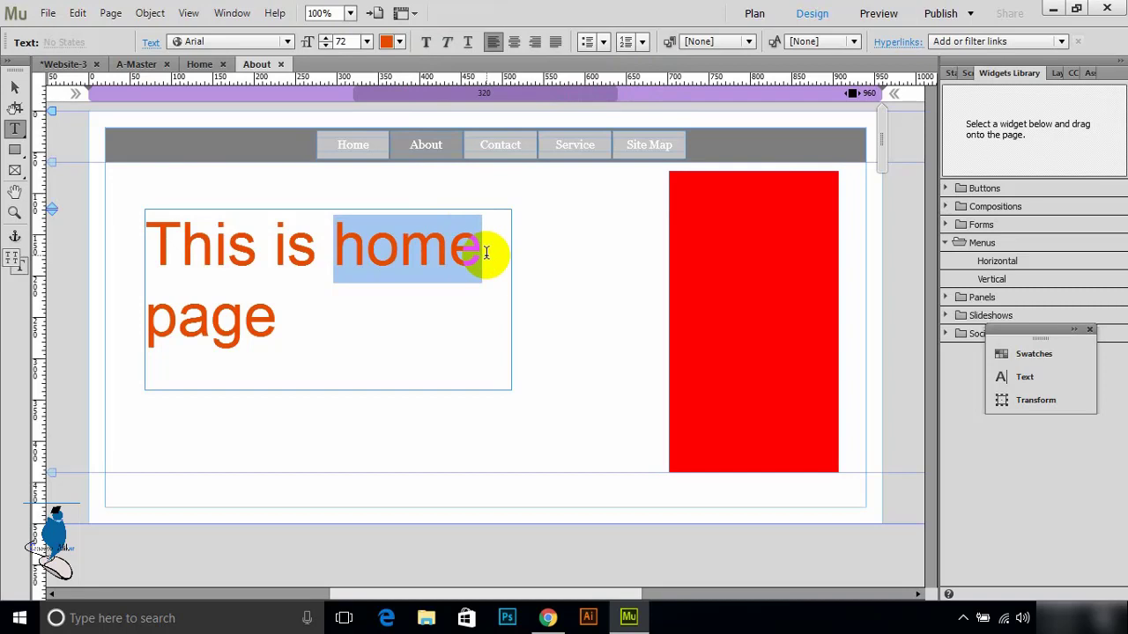
text(About)
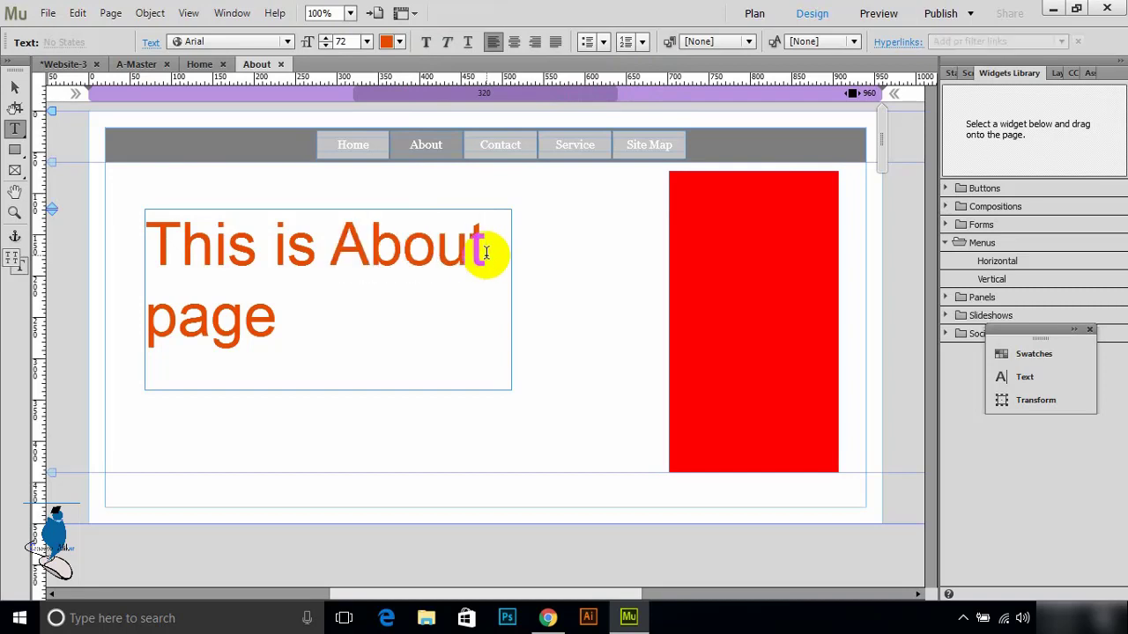
Paste the copied text into a new frame on the Contact page, changing 'home' to 'Contact'.
click(80, 71)
double_click(460, 167)
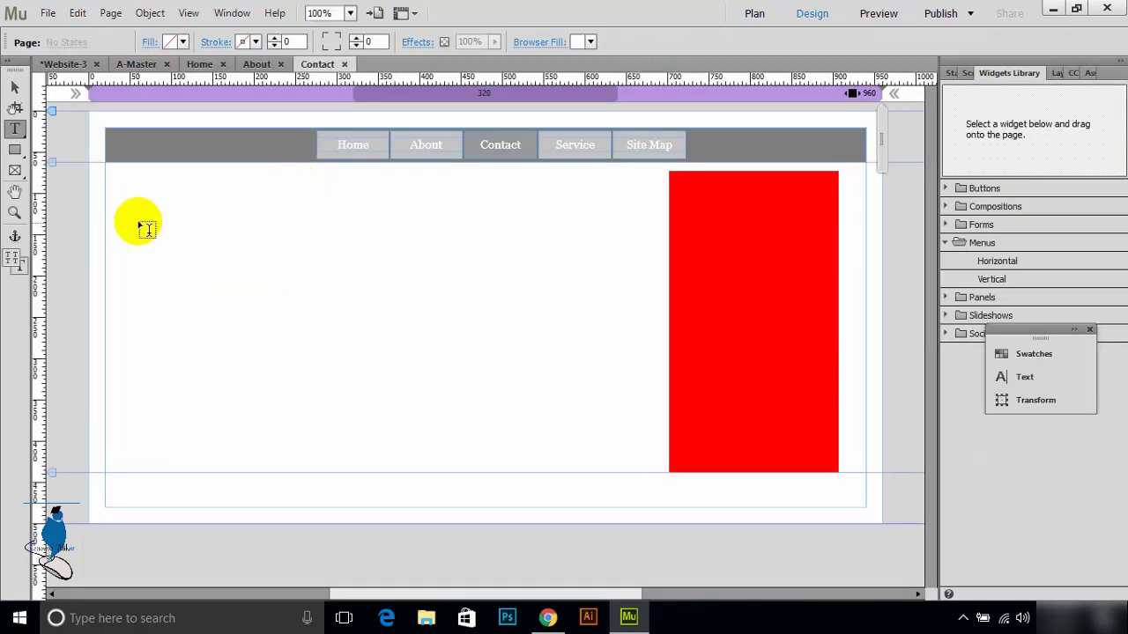
mouse_move(142, 211)
mouse_down()
mouse_move(359, 273)
mouse_move(526, 377)
mouse_up()
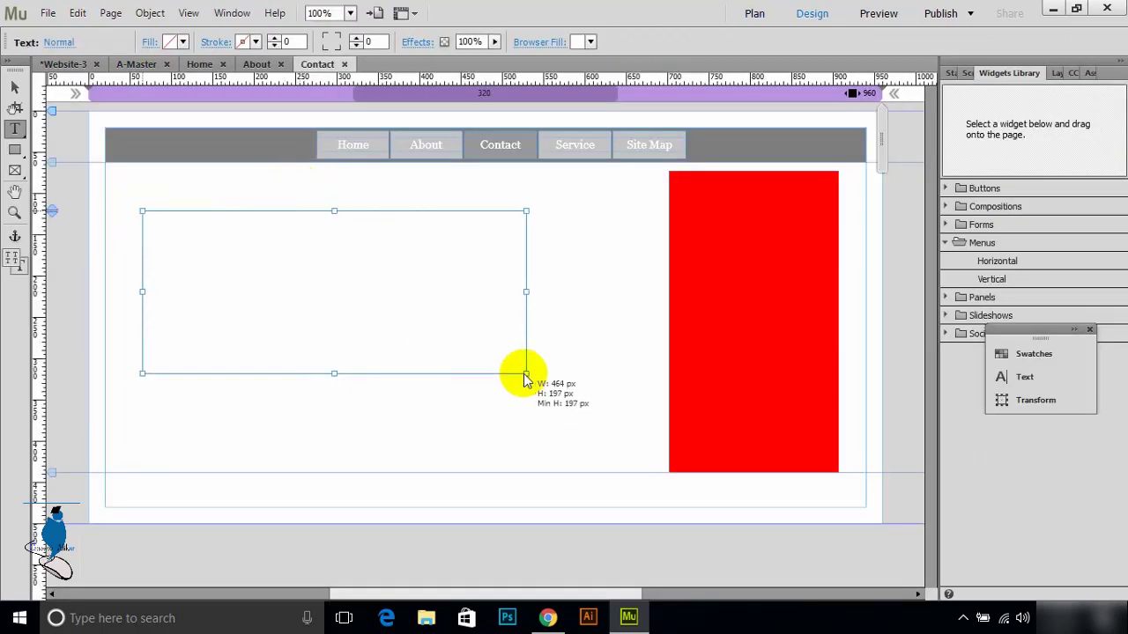
right_click(260, 275)
click(294, 285)
mouse_move(333, 256)
mouse_down()
mouse_move(351, 267)
mouse_move(485, 267)
mouse_up()
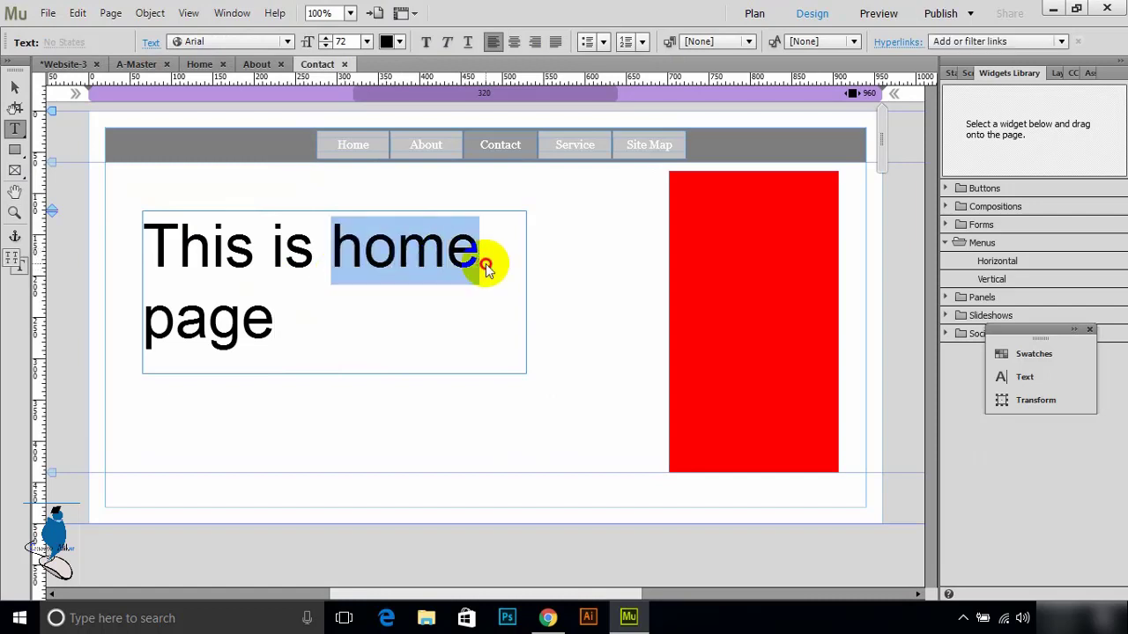
text(C)
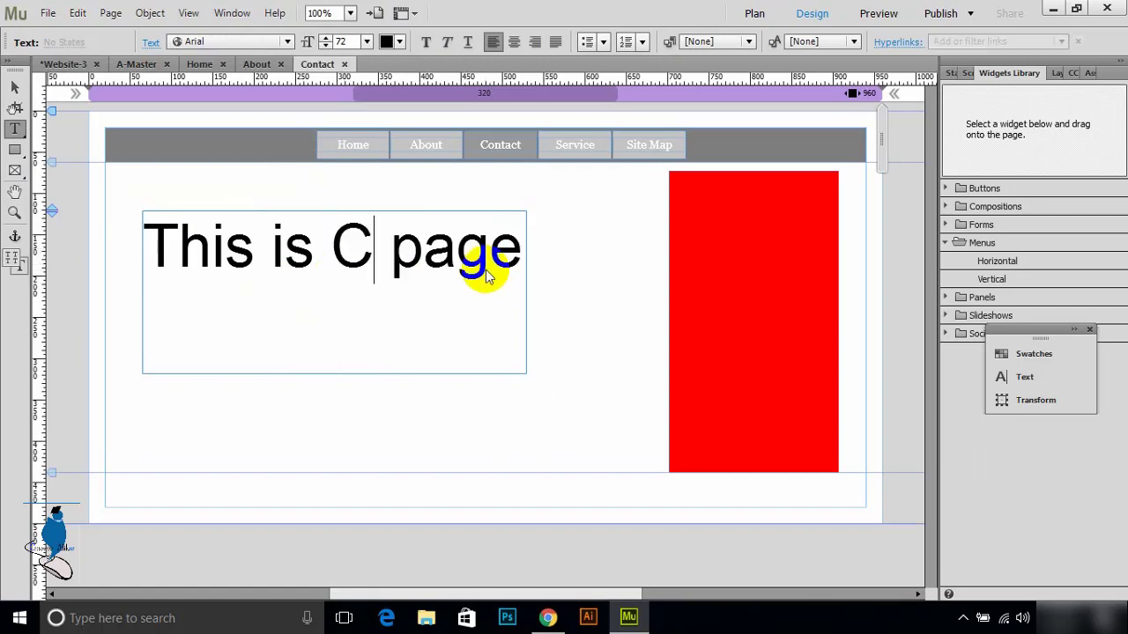
text(ontac)
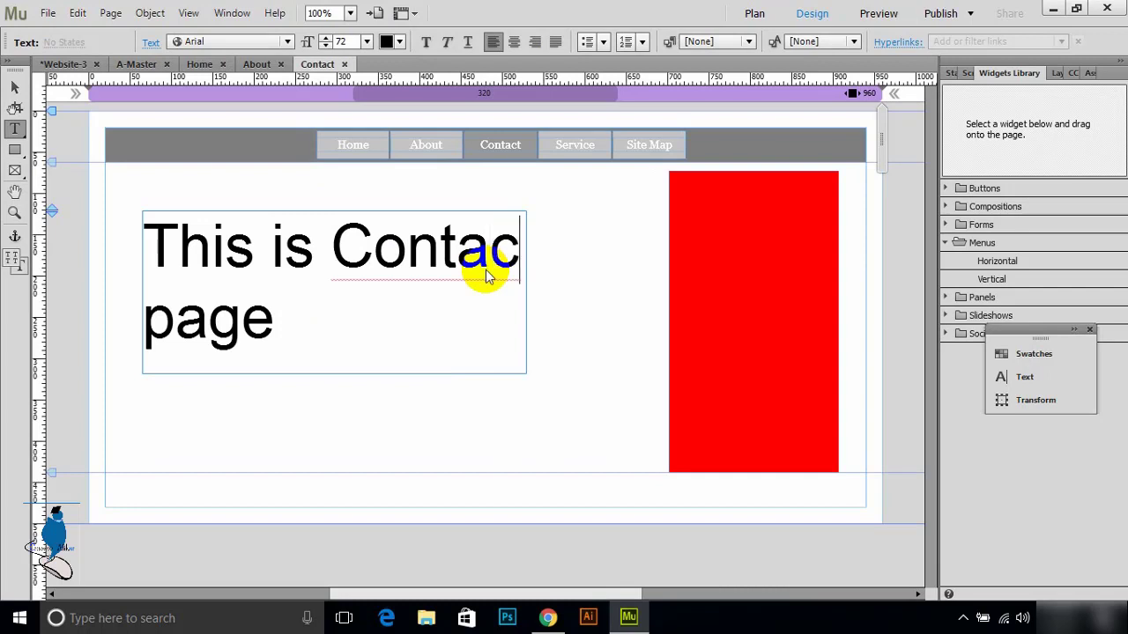
text(t)
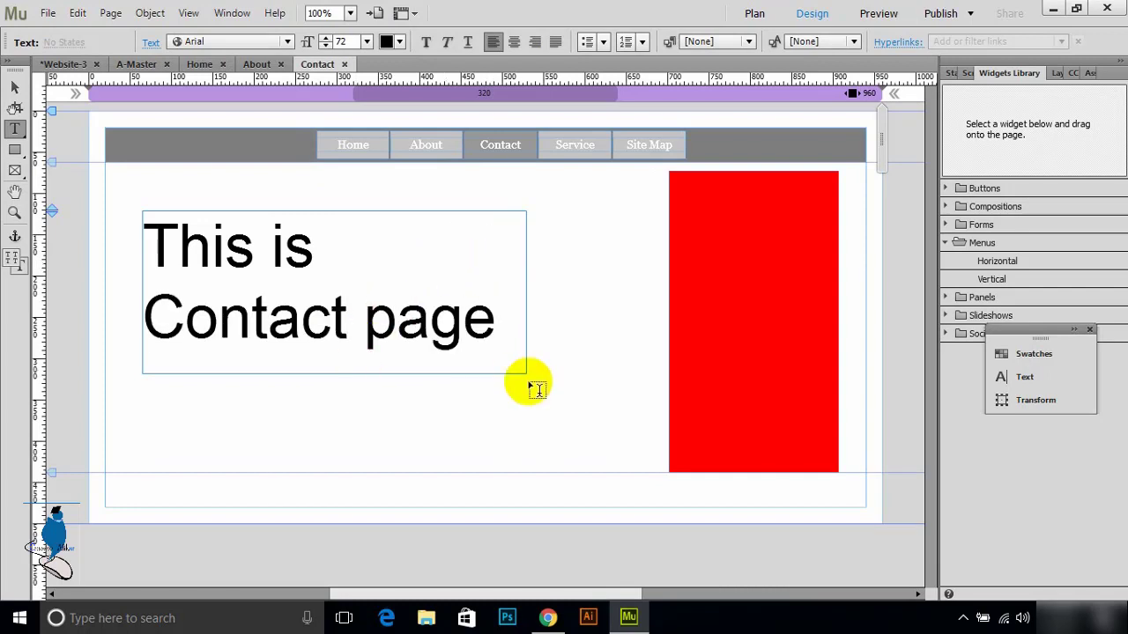
Make the Contact text dark blue 02009D and return to the site plan.
drag(495, 339, 99, 228)
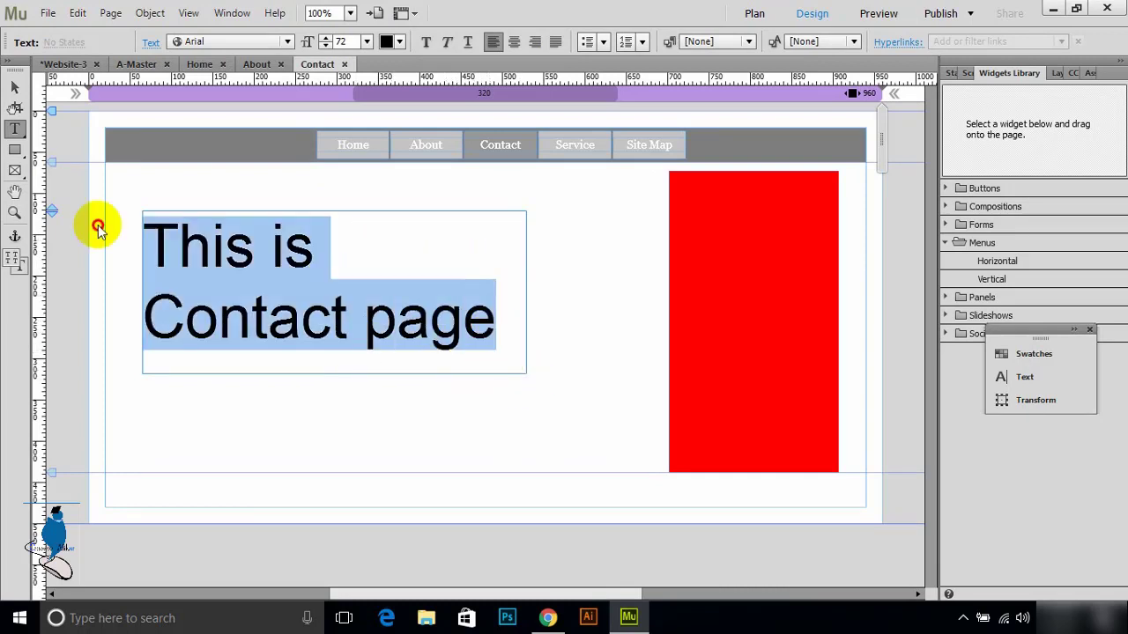
click(390, 41)
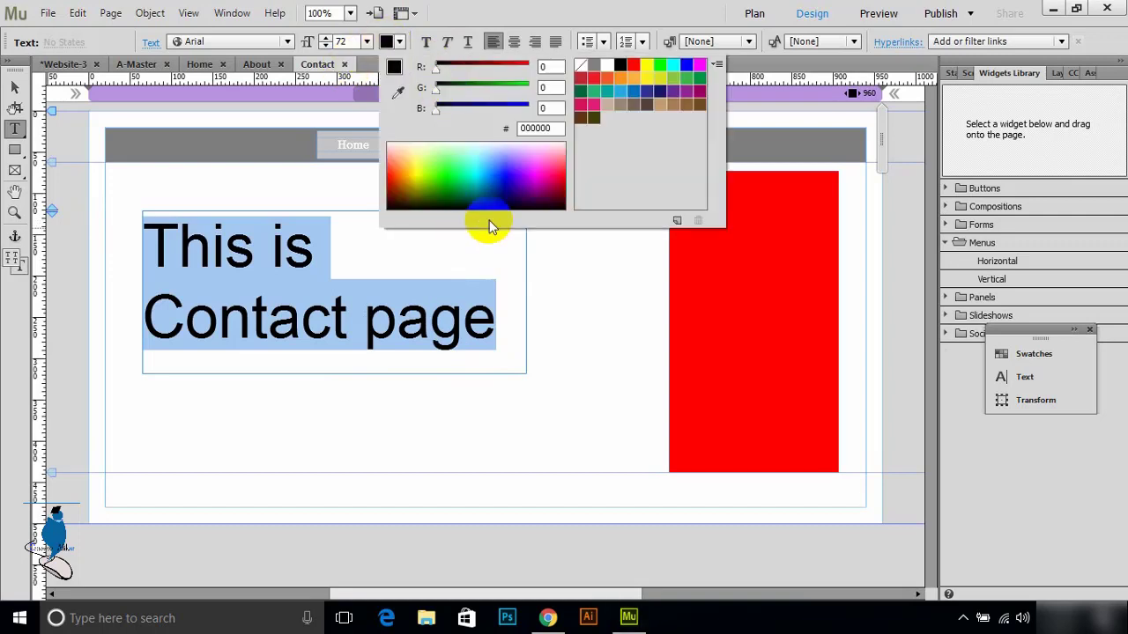
click(511, 179)
click(257, 166)
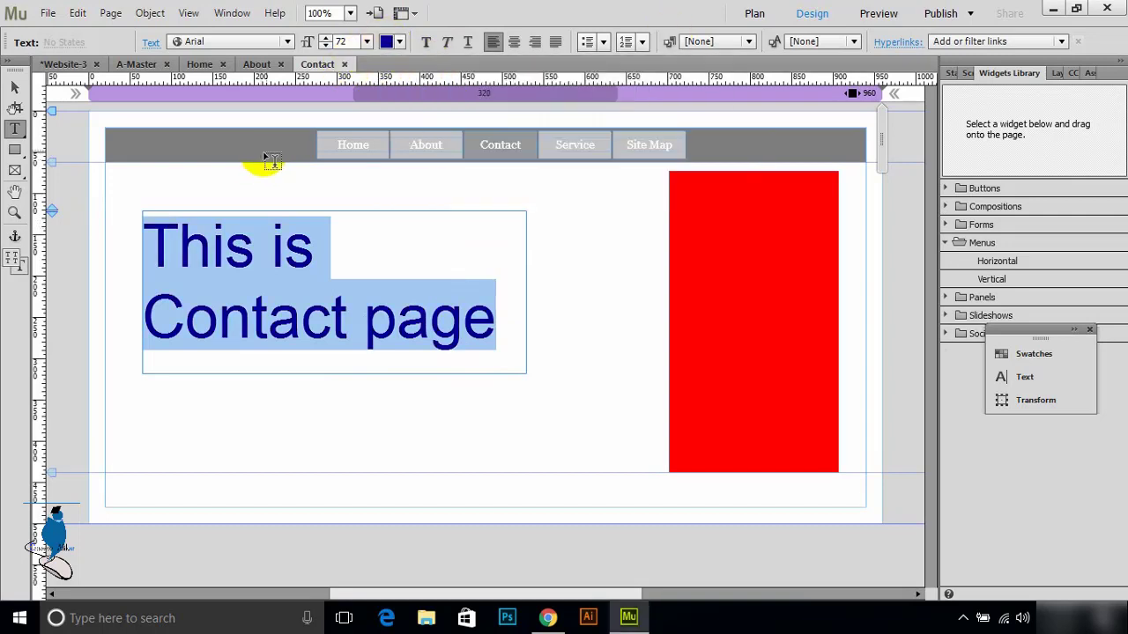
click(71, 63)
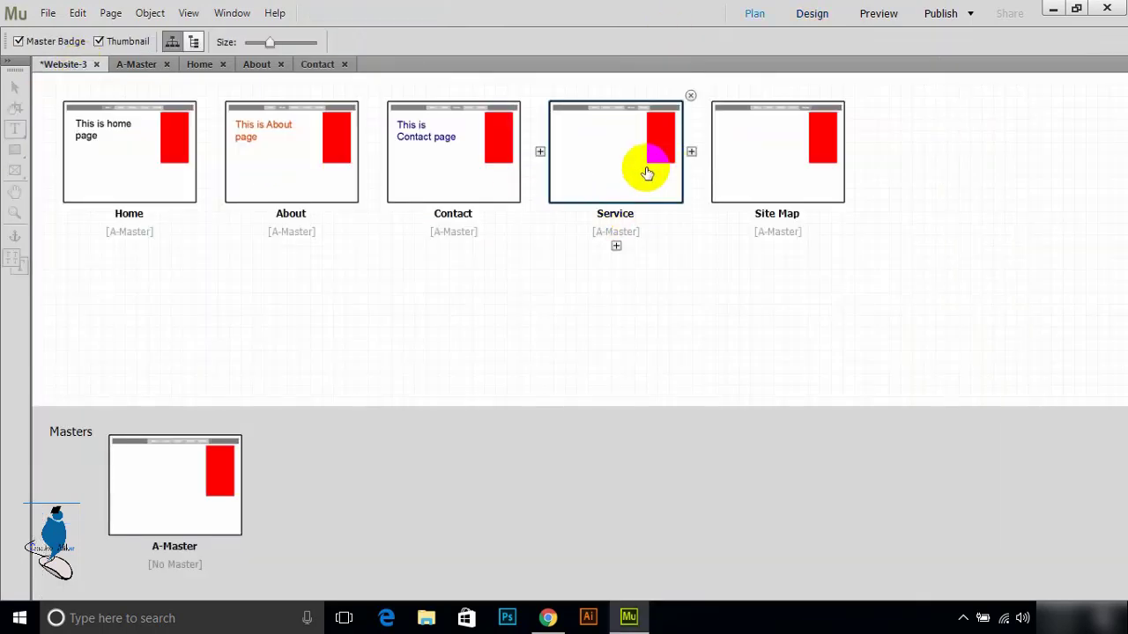
Paste the copied text into a new frame on the Service page, changing 'home' to 'Service'.
double_click(586, 167)
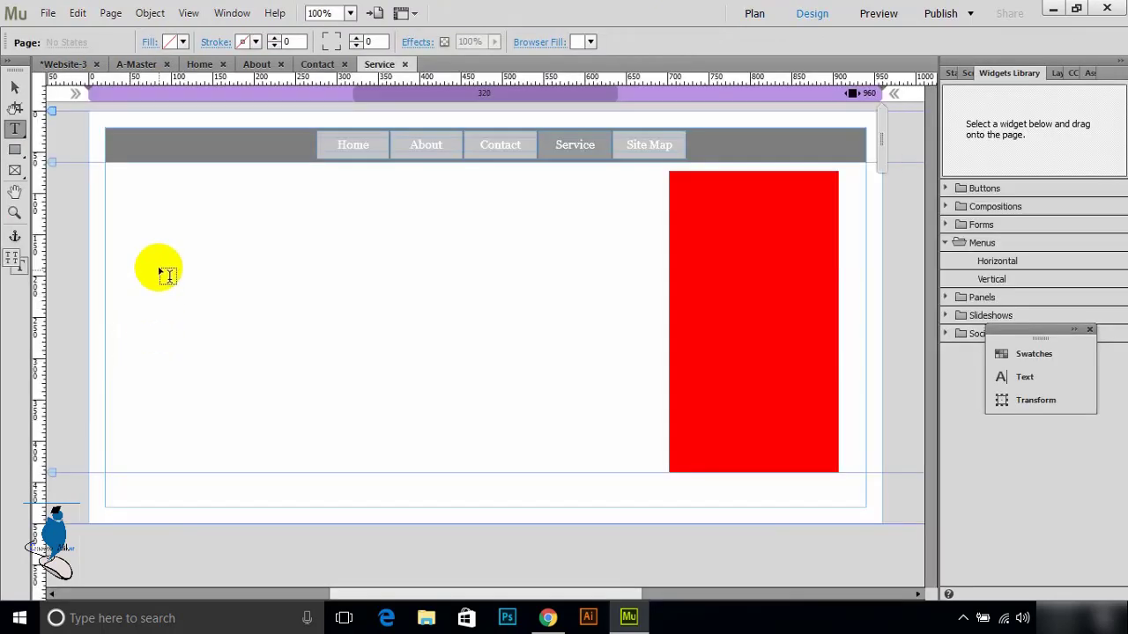
mouse_move(173, 228)
mouse_down()
mouse_move(458, 319)
mouse_move(593, 392)
mouse_up()
right_click(298, 286)
click(343, 295)
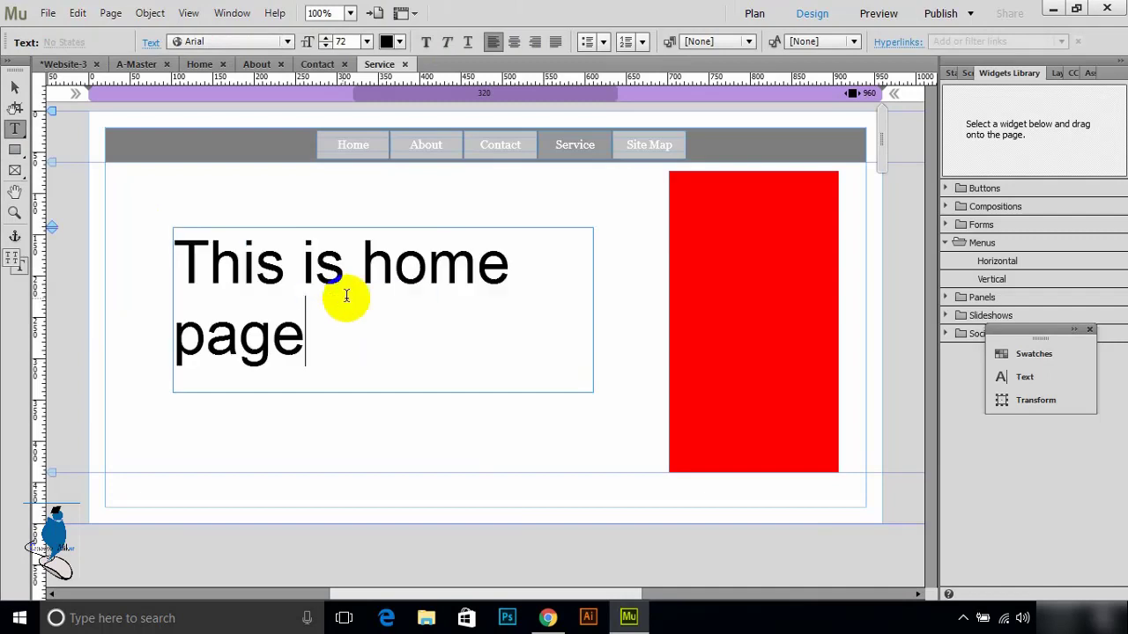
double_click(371, 269)
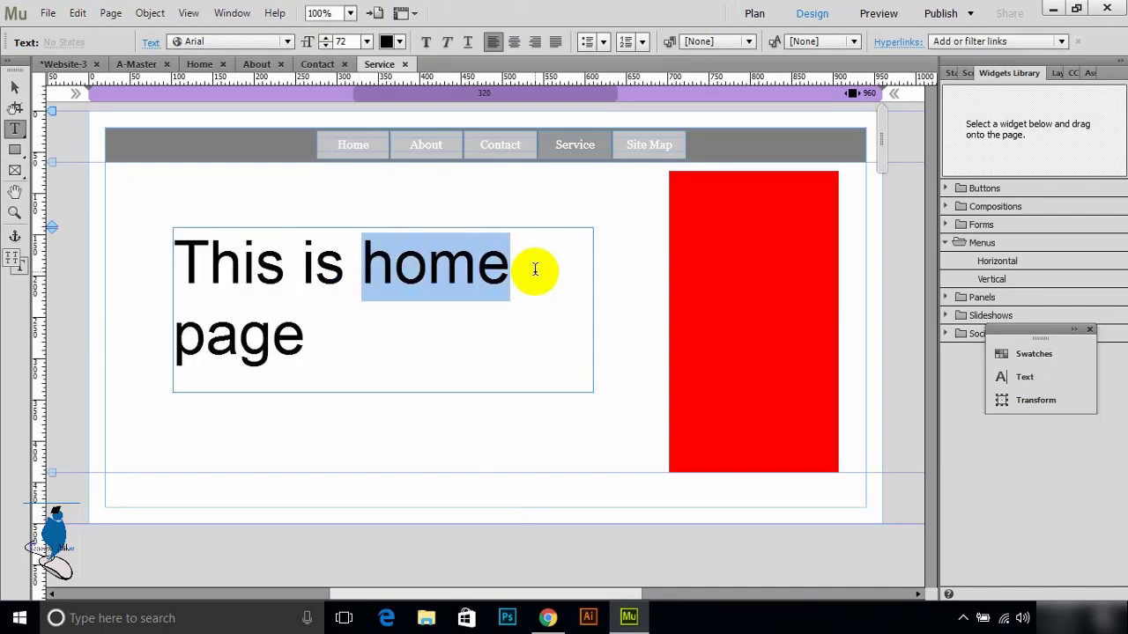
text(Servi)
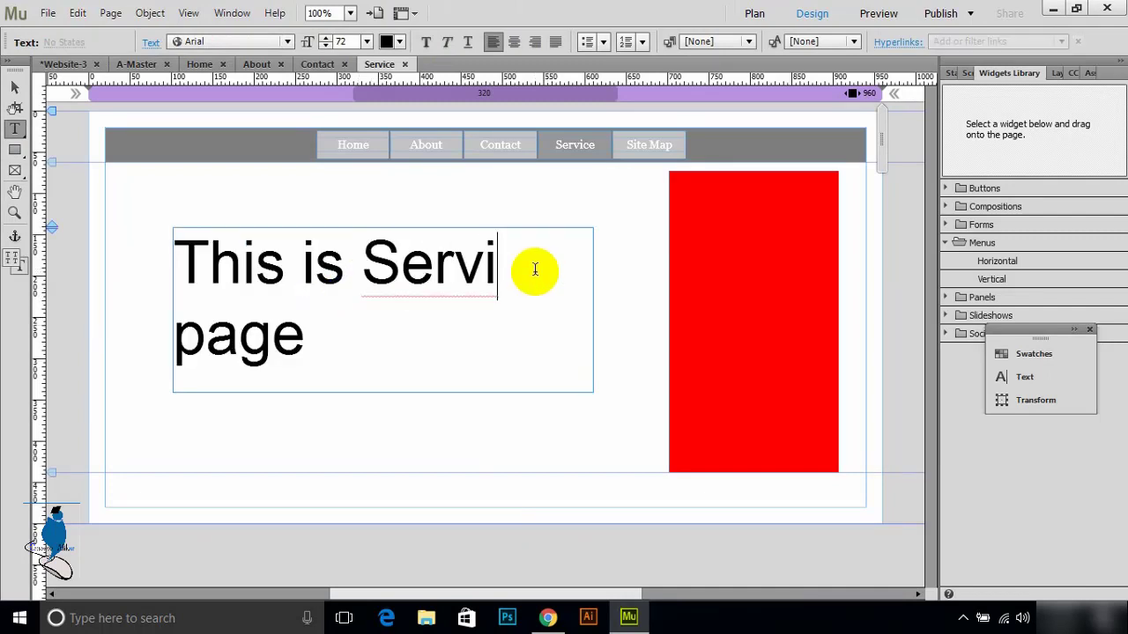
text(ce)
drag(367, 353, 186, 264)
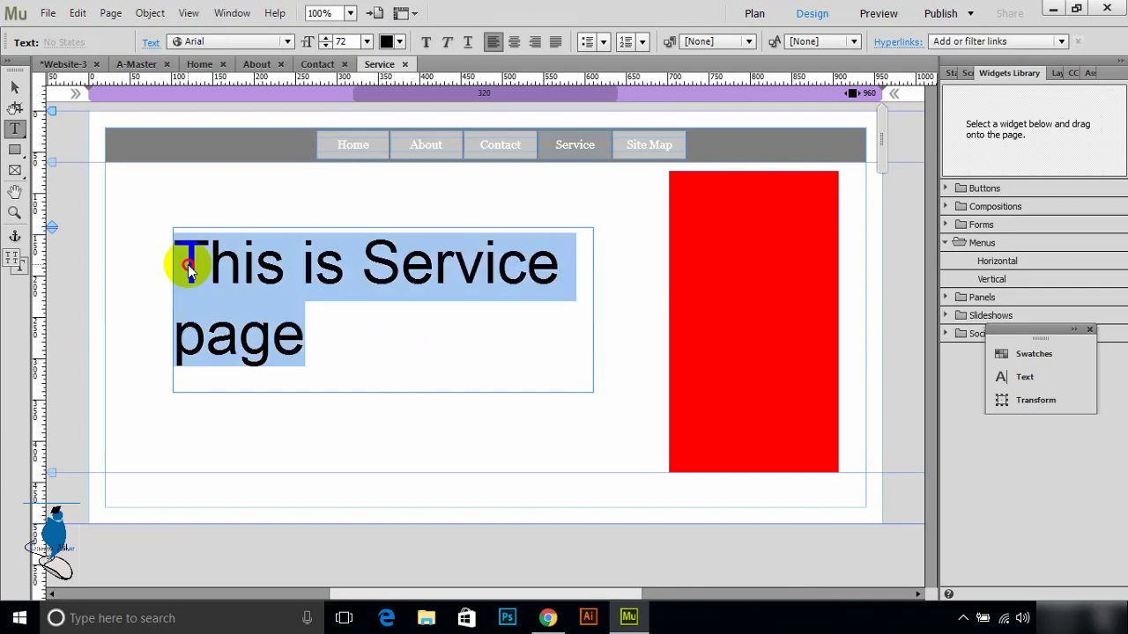
click(183, 262)
Paste the text into a new frame on the Site Map page, replacing 'home' with 'Site map'.
click(77, 63)
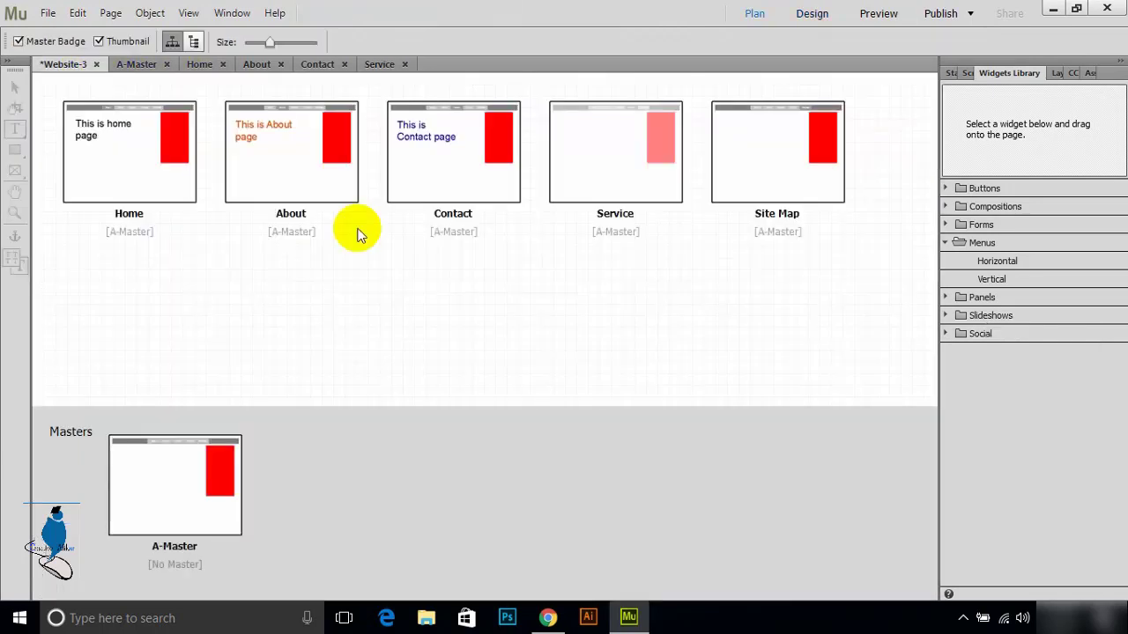
double_click(807, 161)
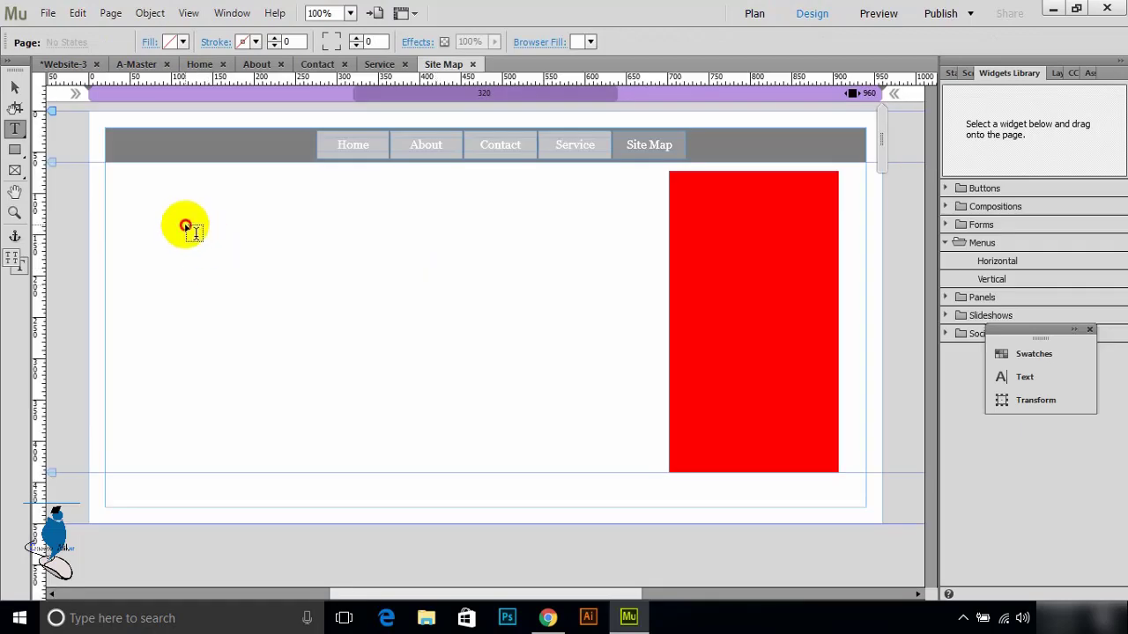
drag(186, 226, 533, 391)
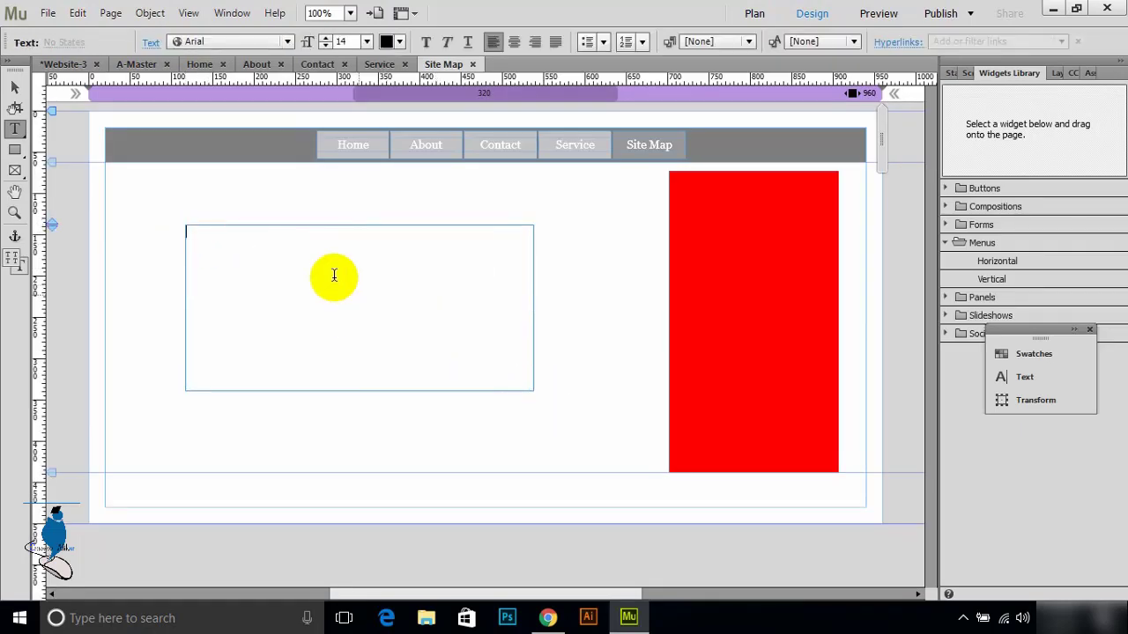
right_click(300, 254)
click(344, 263)
drag(335, 335, 306, 264)
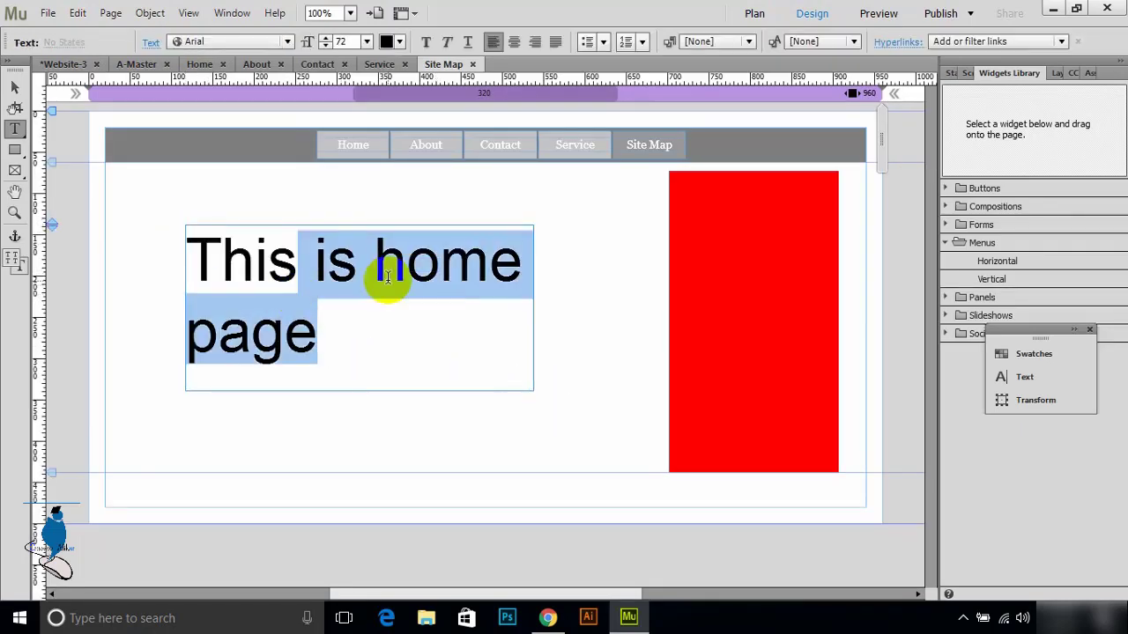
click(380, 262)
drag(380, 263, 551, 289)
text(S)
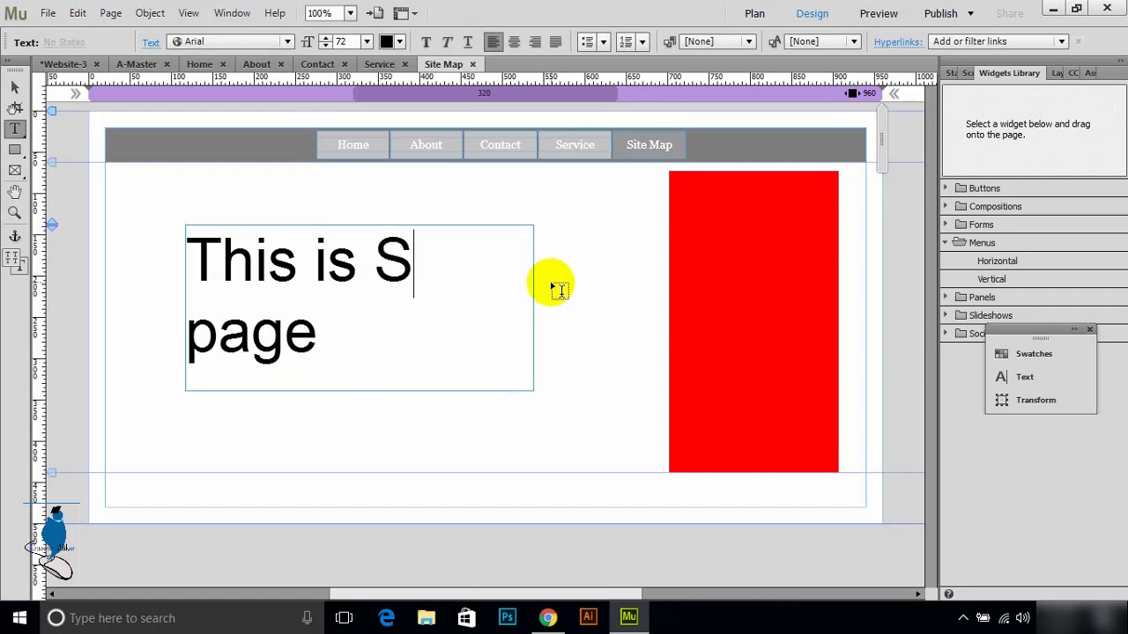
text(ite map)
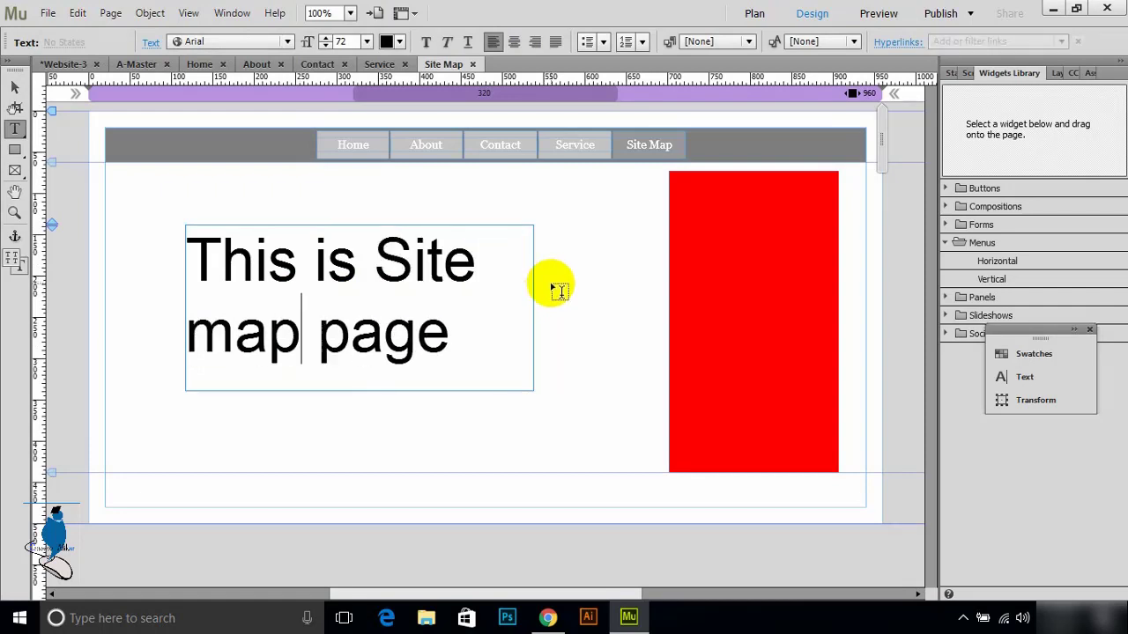
Add a 'This is Master page' text frame to A-Master and preview the site in the browser.
click(141, 63)
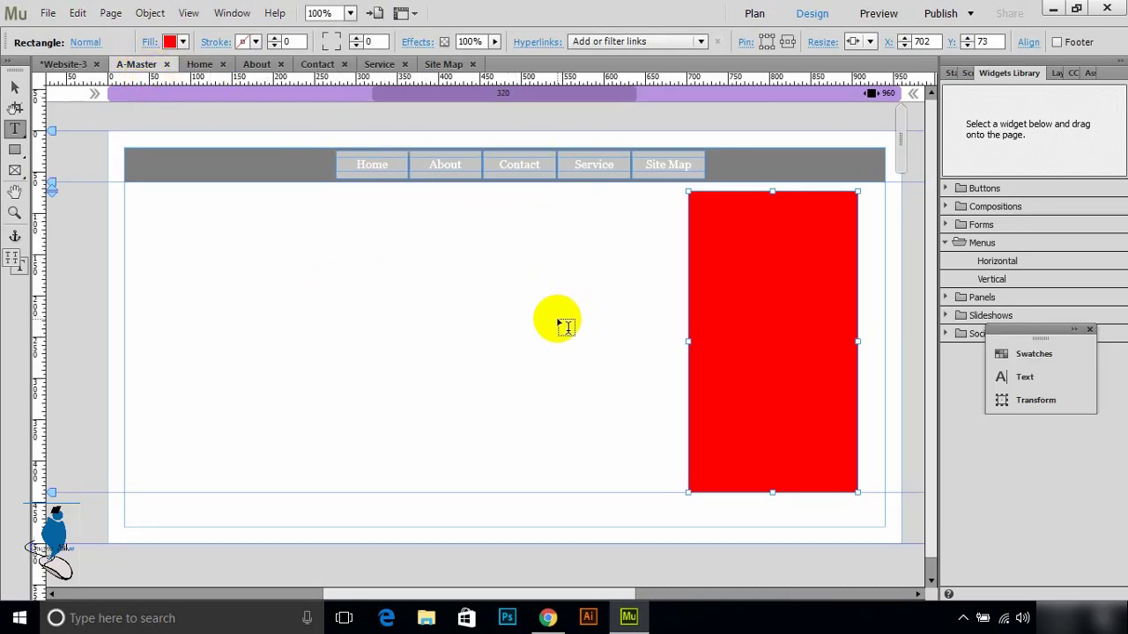
mouse_move(326, 249)
mouse_down()
mouse_move(519, 357)
mouse_move(590, 444)
mouse_up()
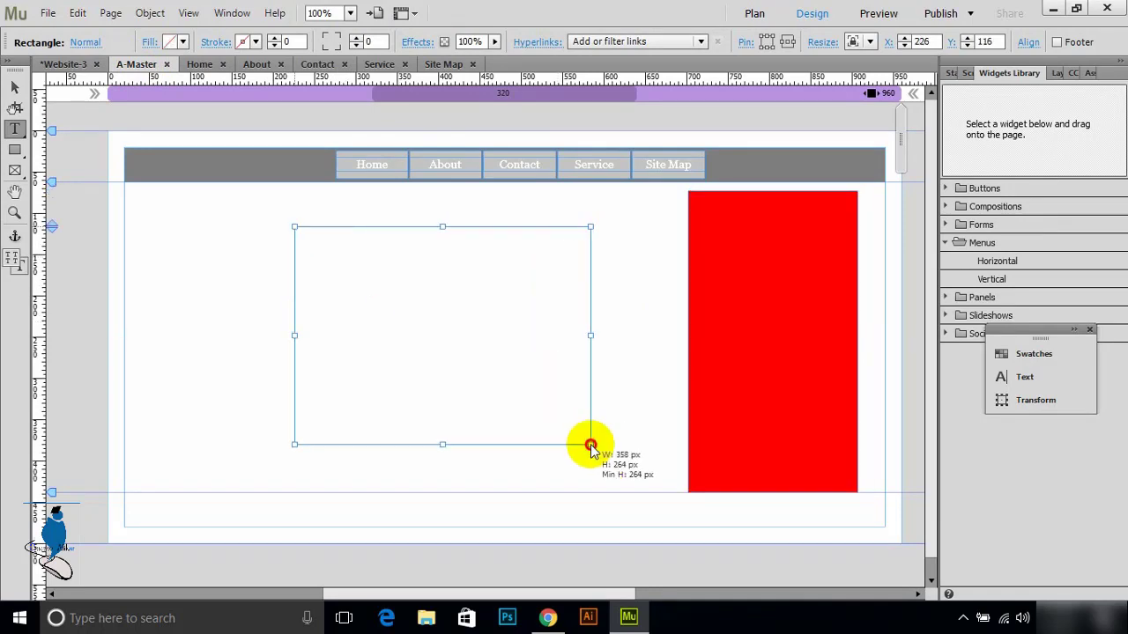
right_click(403, 300)
click(451, 307)
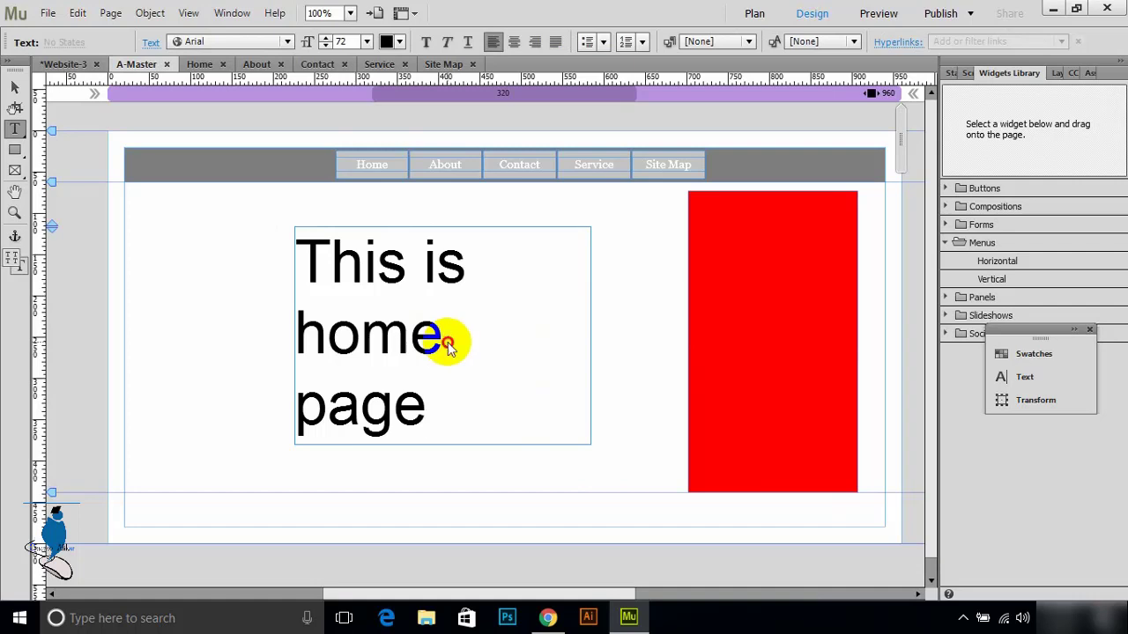
drag(445, 342, 298, 346)
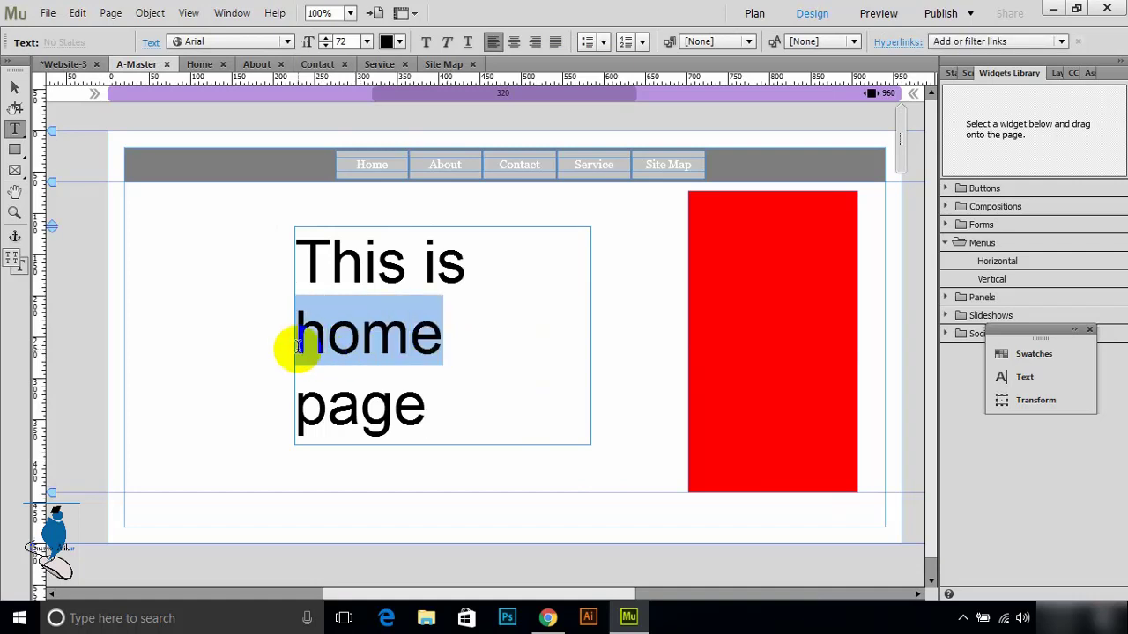
text(Master)
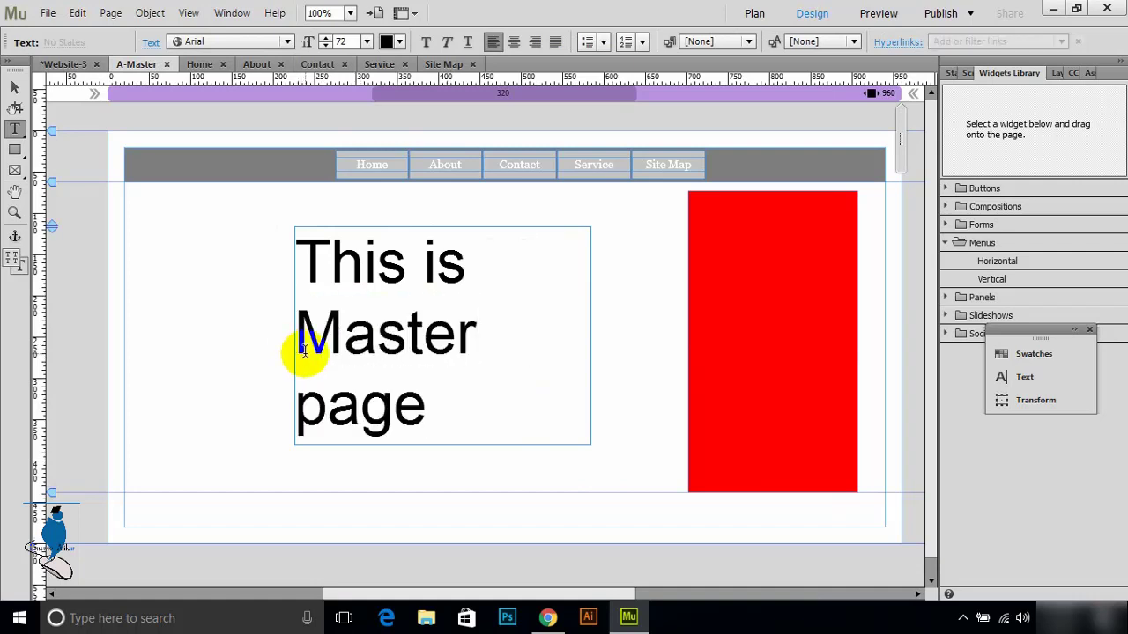
click(377, 264)
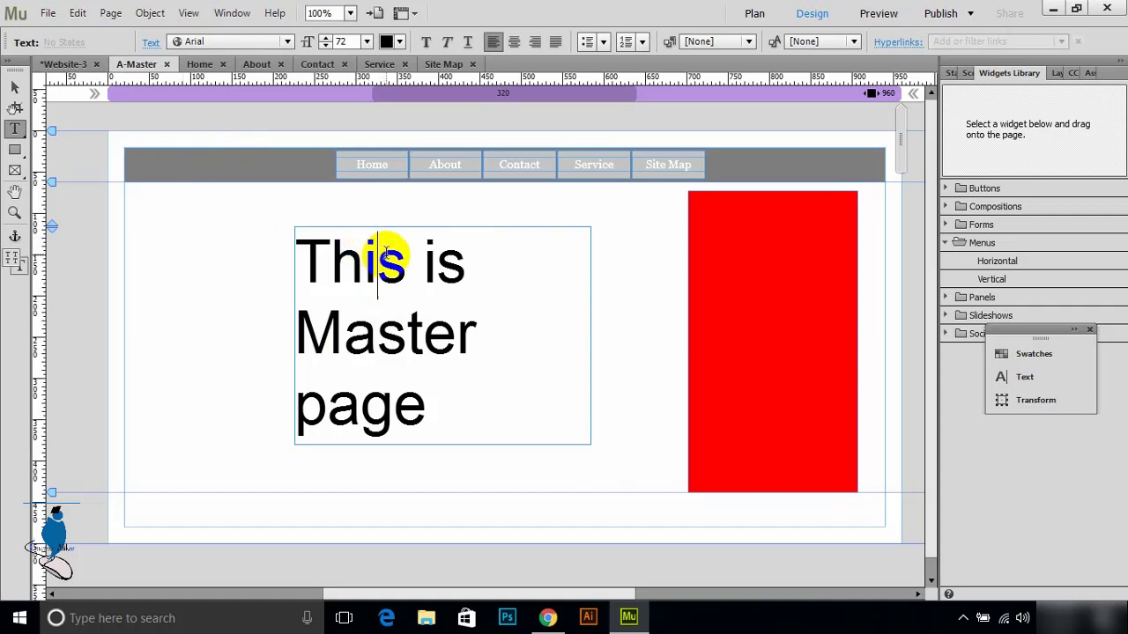
click(50, 14)
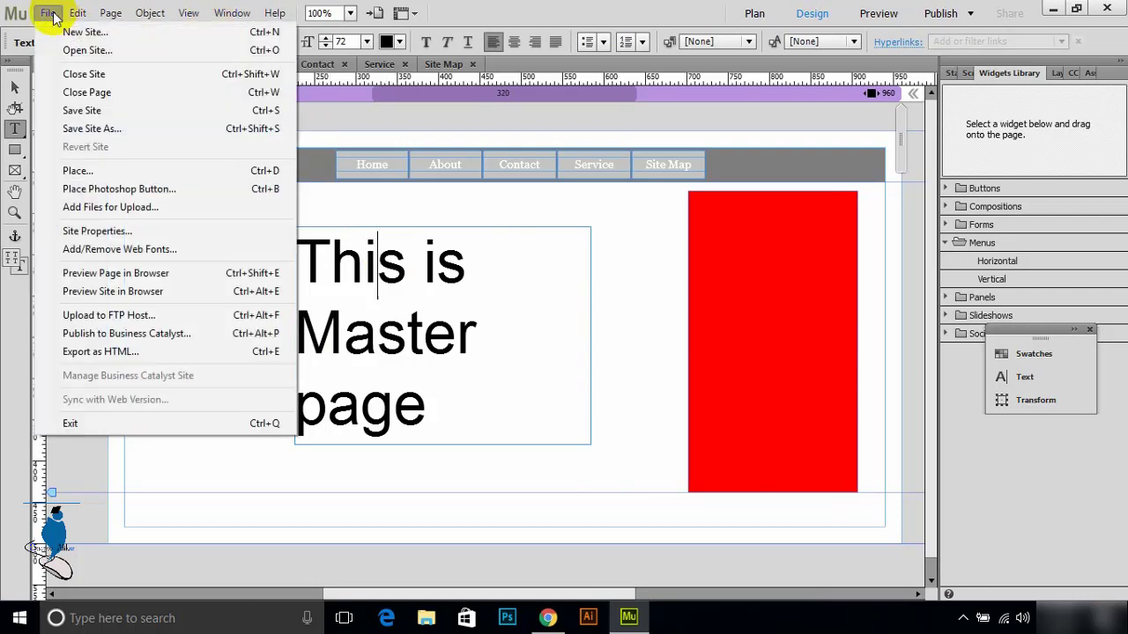
click(133, 291)
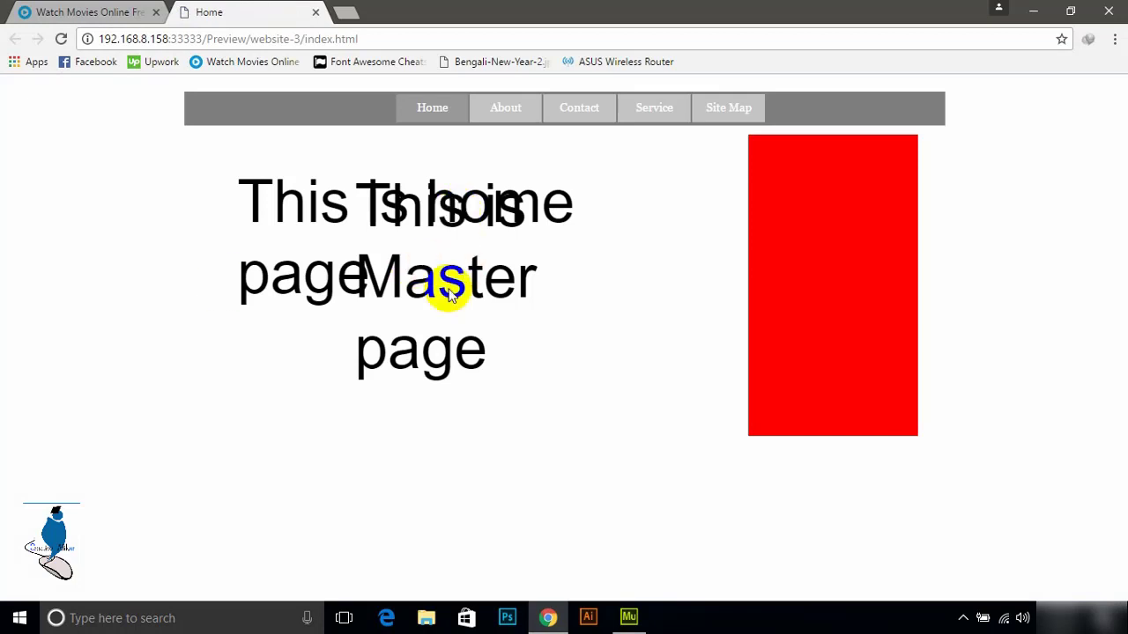
Reload the Chrome preview, check the About page, and go back to Muse.
click(438, 113)
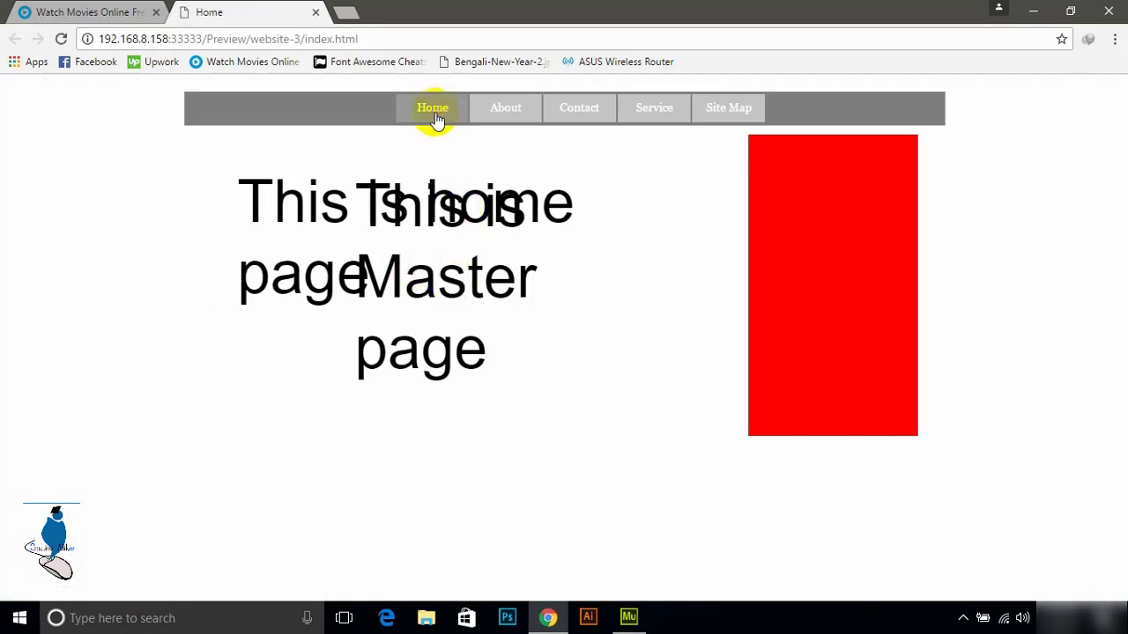
click(499, 112)
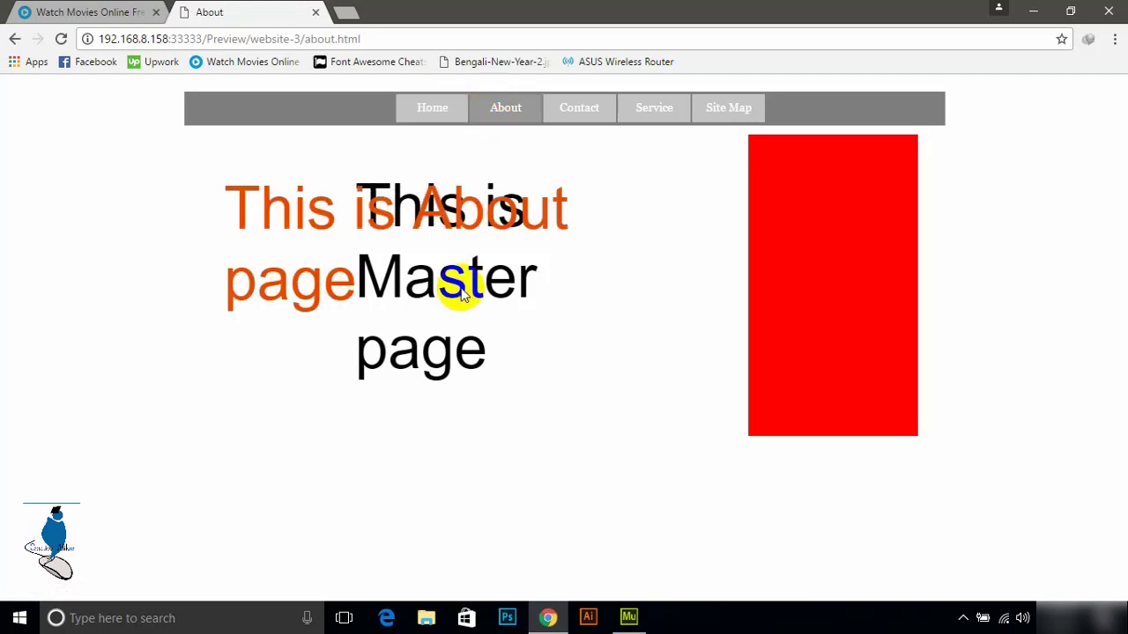
click(628, 617)
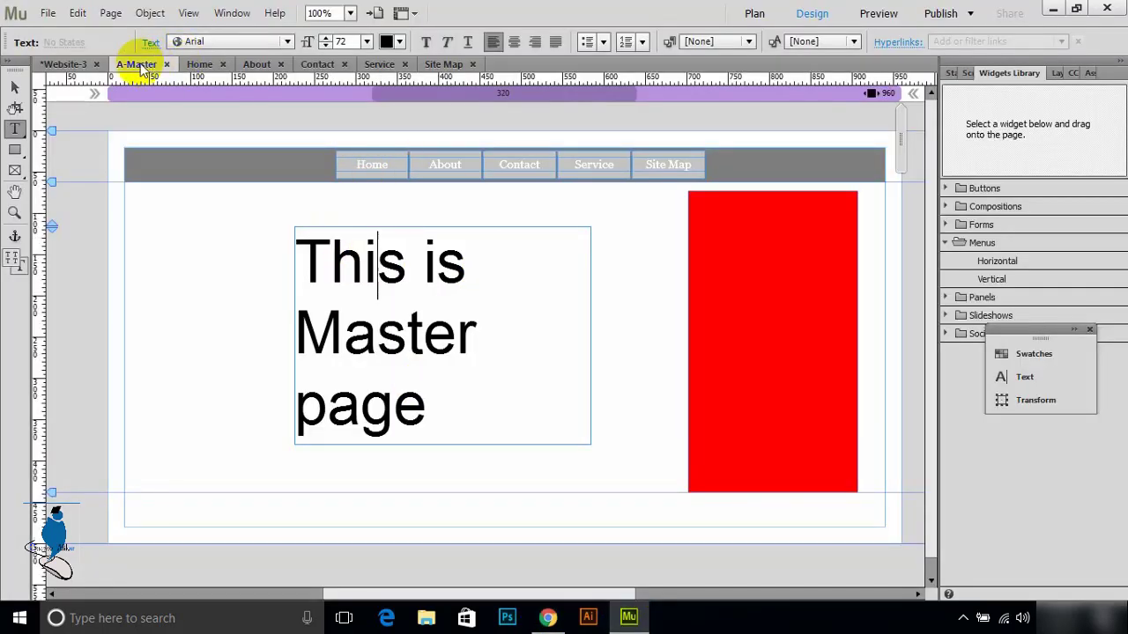
Delete the 'This is Master page' text from A-Master and preview the site again.
click(476, 339)
drag(447, 432, 302, 254)
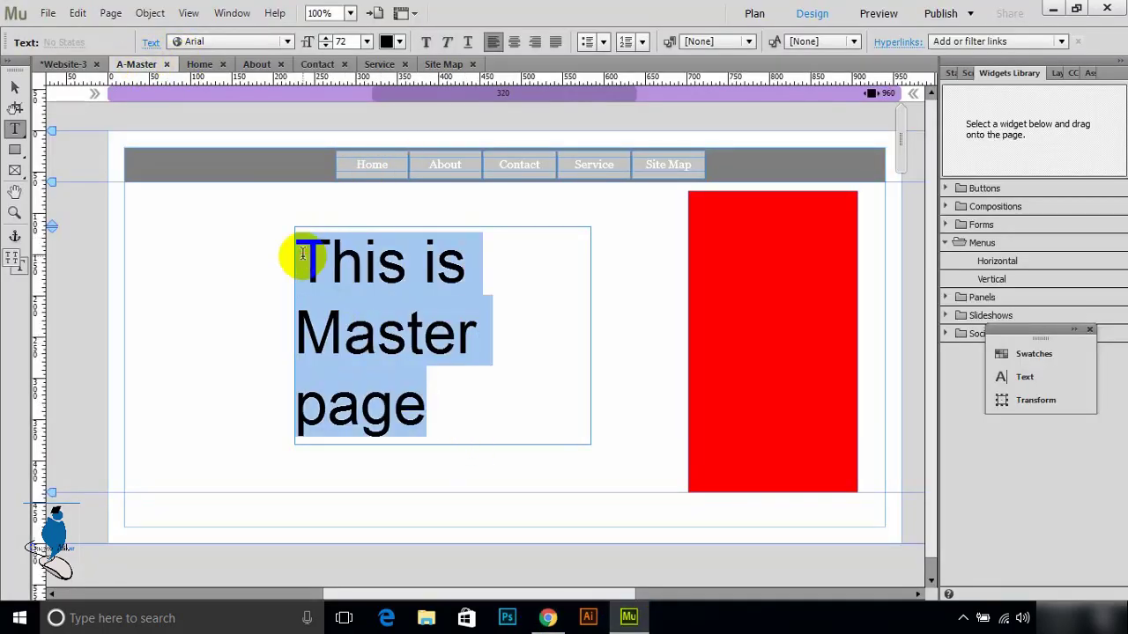
key(Delete)
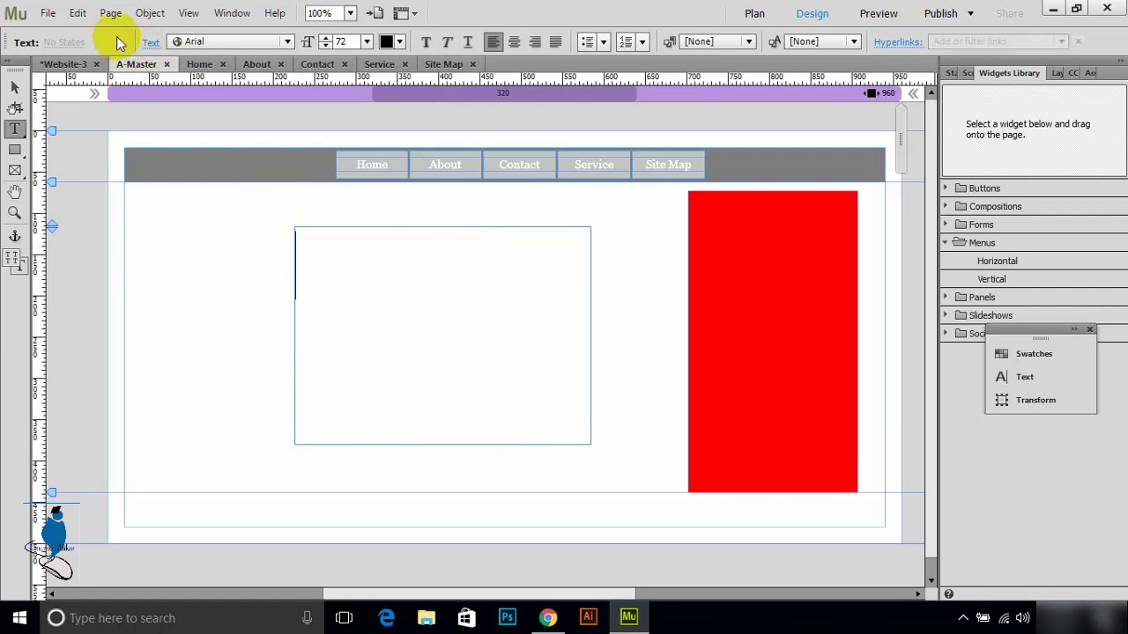
click(49, 13)
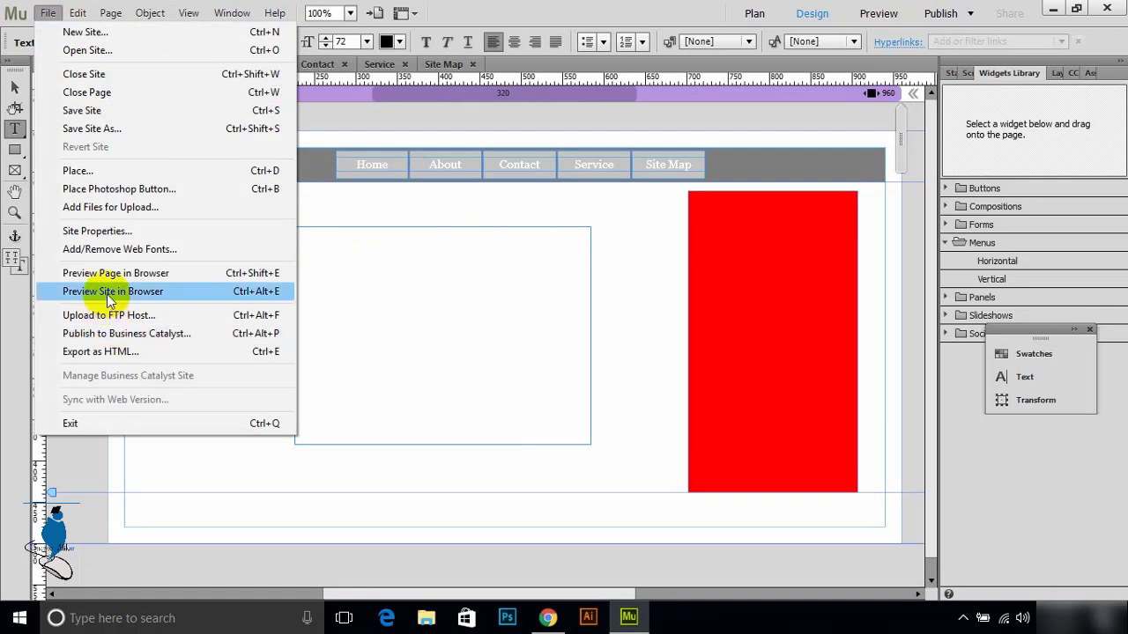
click(141, 293)
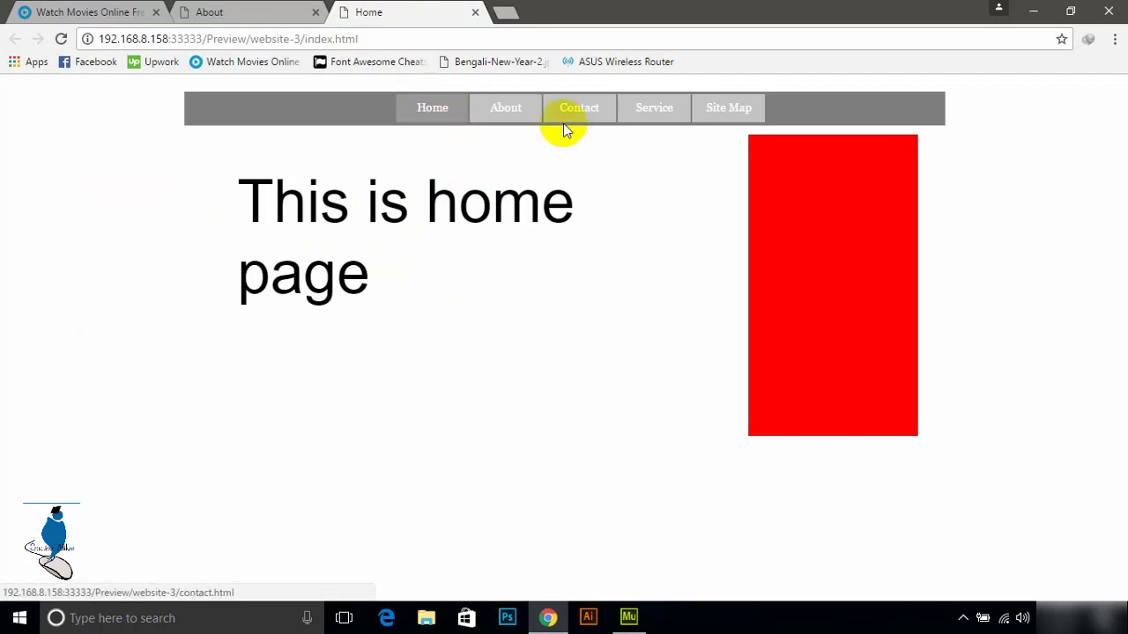
Check the About, Contact, Service and Site Map preview pages, then close the older About tab.
click(494, 117)
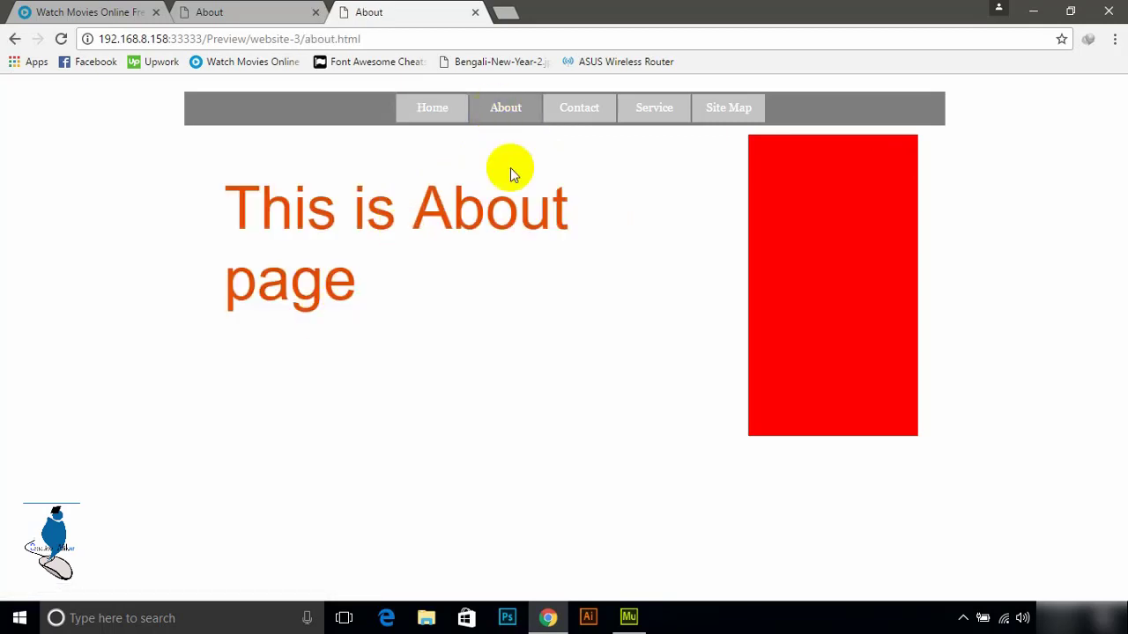
click(575, 115)
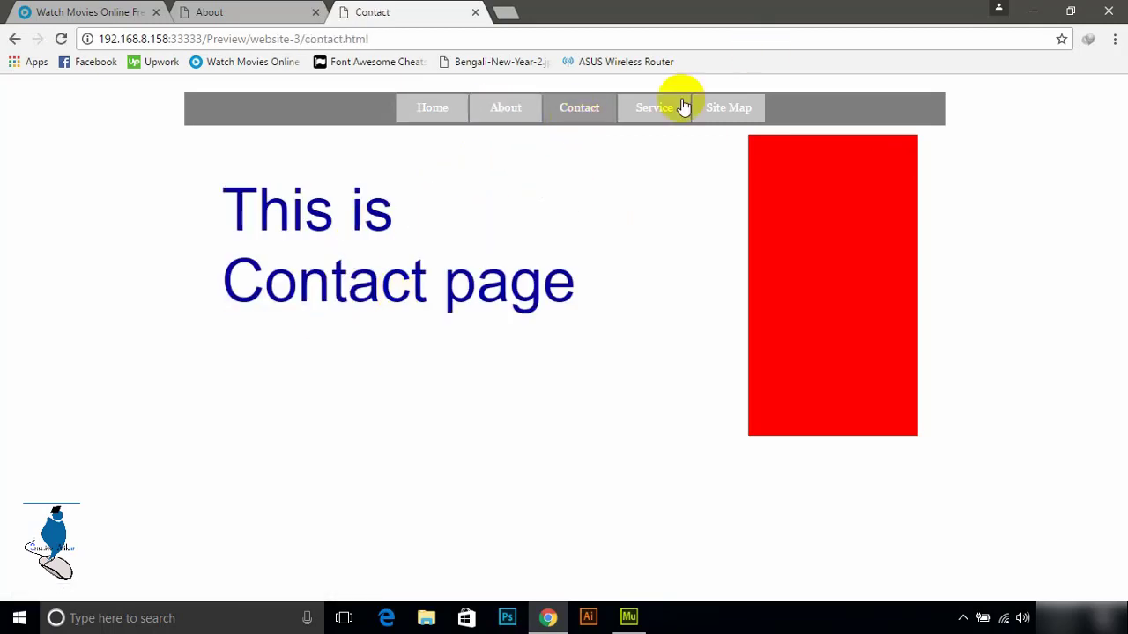
click(648, 110)
click(735, 107)
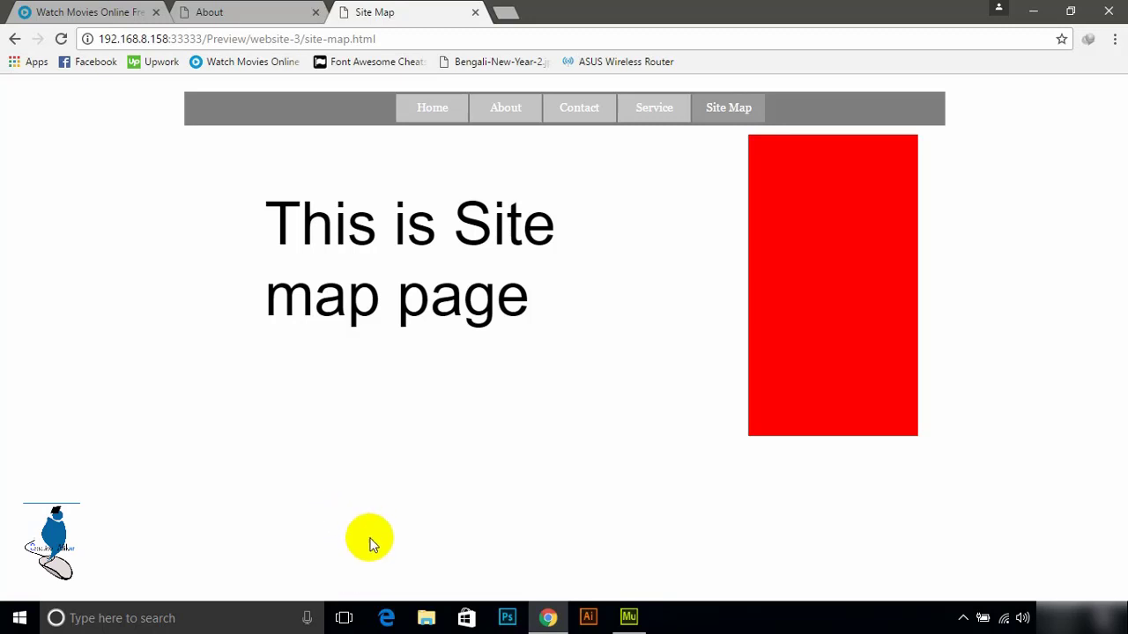
click(316, 11)
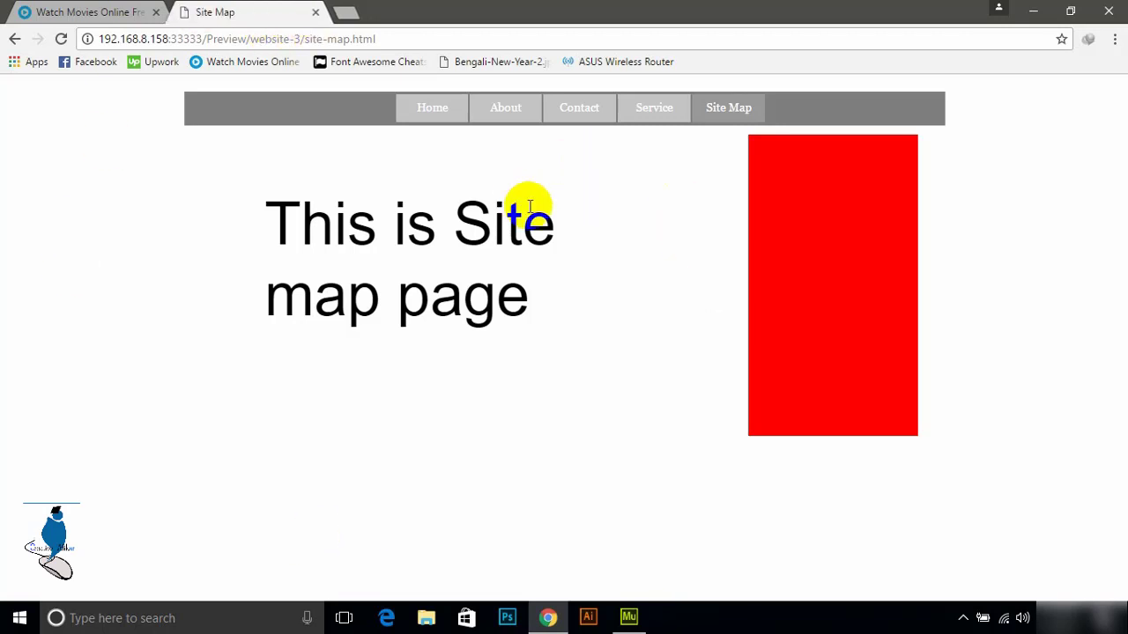